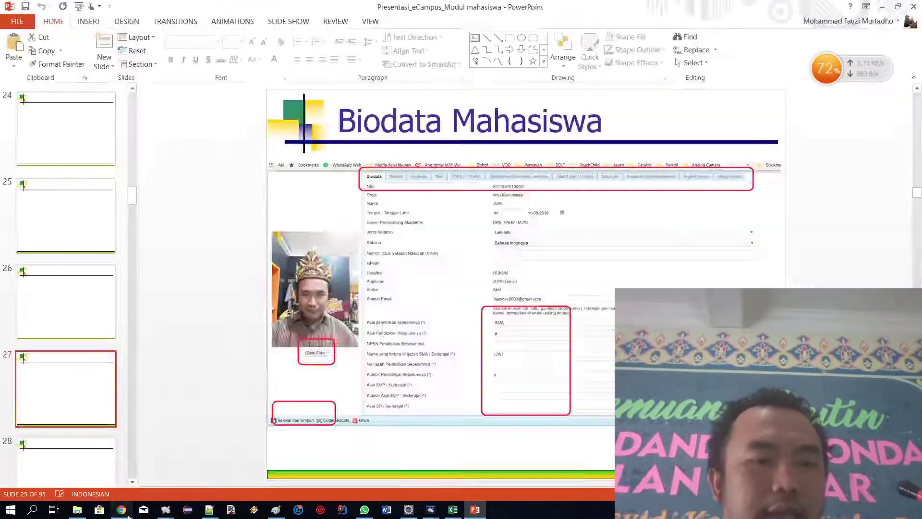
Switch to the Ecampus STEBI ALROSYID page in Chrome and open the logged-in student's biodata form
{"action": "left_click", "coordinate": [122, 510]}
{"action": "left_click", "coordinate": [36, 489]}
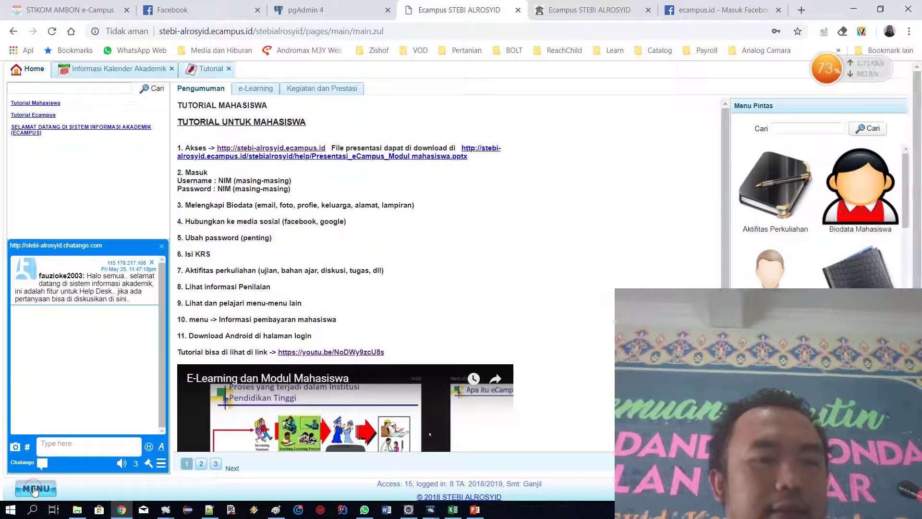
{"action": "left_click", "coordinate": [44, 129]}
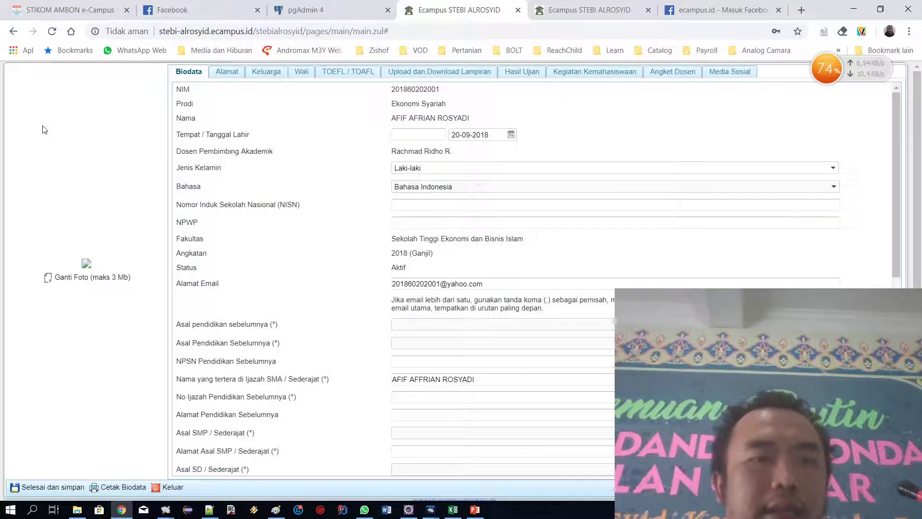
Reload the Ecampus page, decline the password change, and reopen the student's biodata form
{"action": "left_click", "coordinate": [53, 34]}
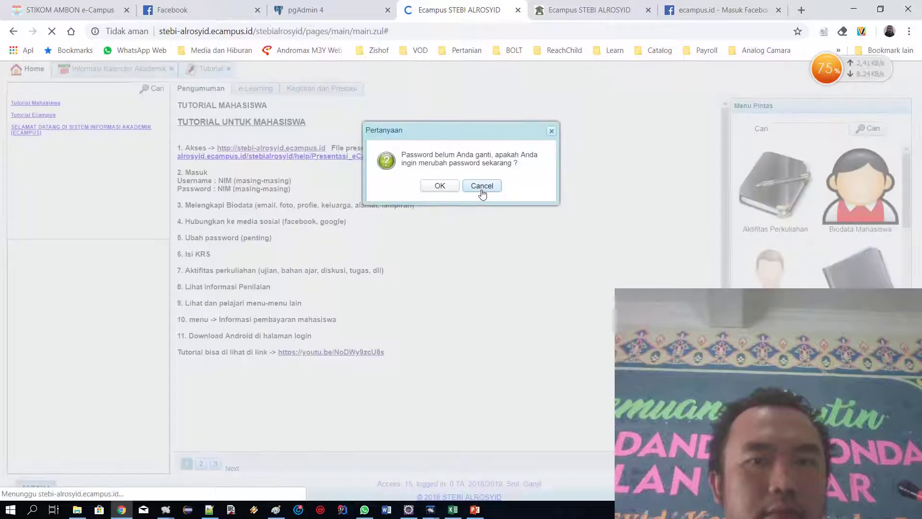
{"action": "key", "text": "Return"}
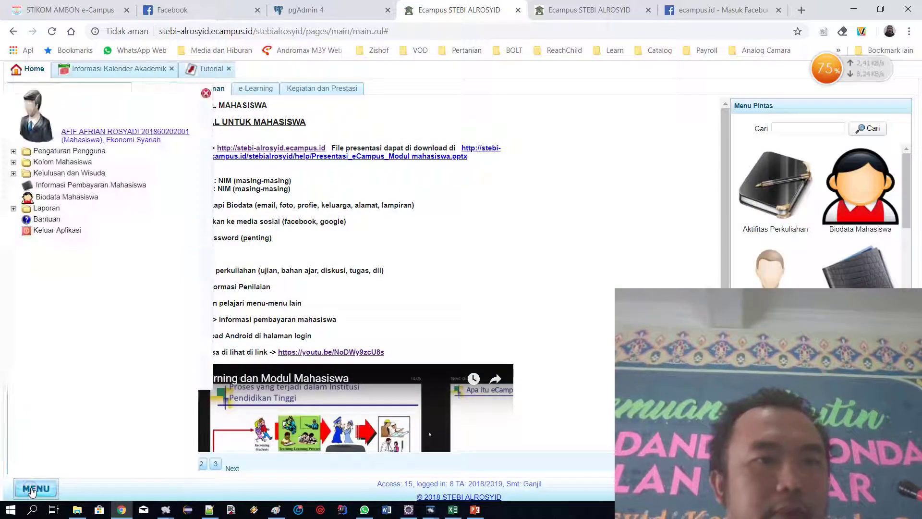
{"action": "left_click", "coordinate": [46, 128]}
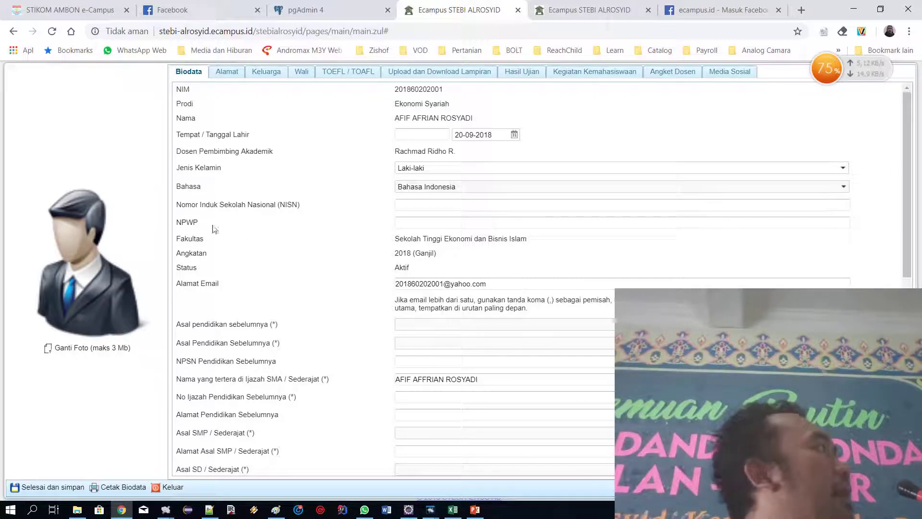
Examine the birthplace, birth date, NISN and NPWP fields of the biodata form without changing them
{"action": "left_click", "coordinate": [429, 136]}
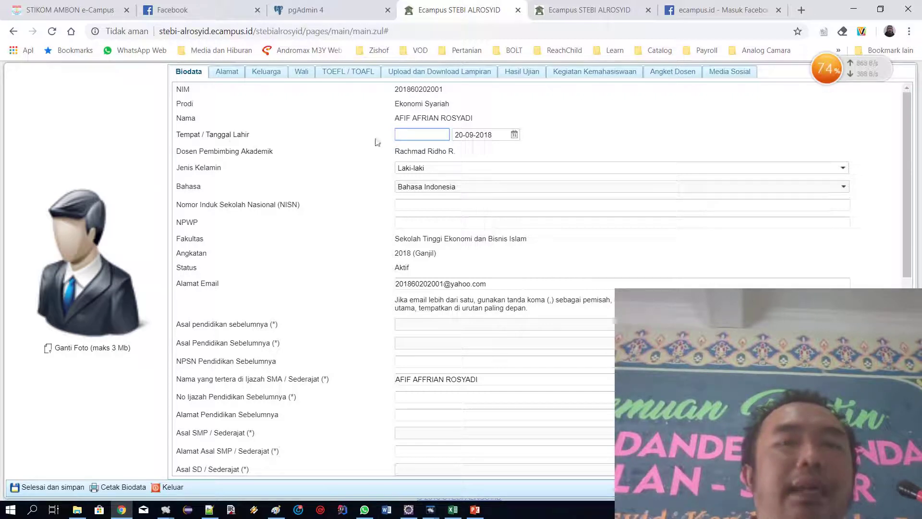
{"action": "left_click", "coordinate": [475, 135]}
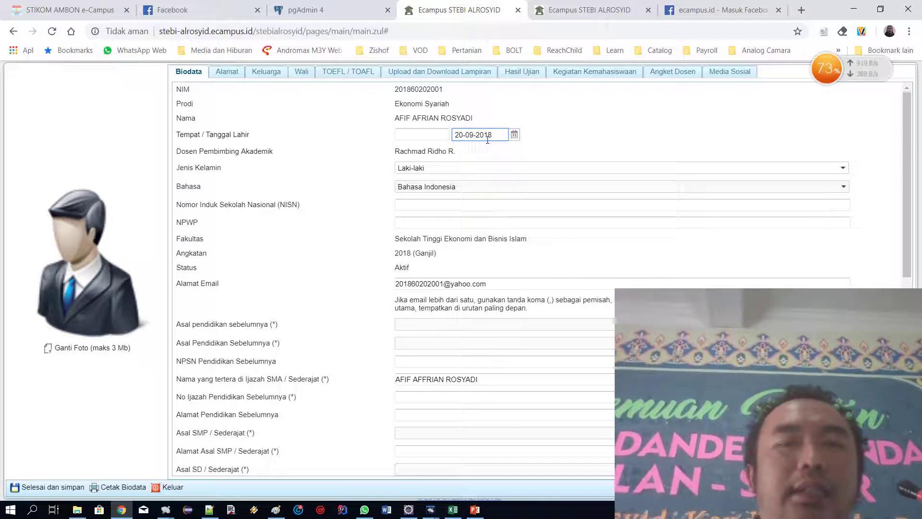
{"action": "double_click", "coordinate": [488, 136]}
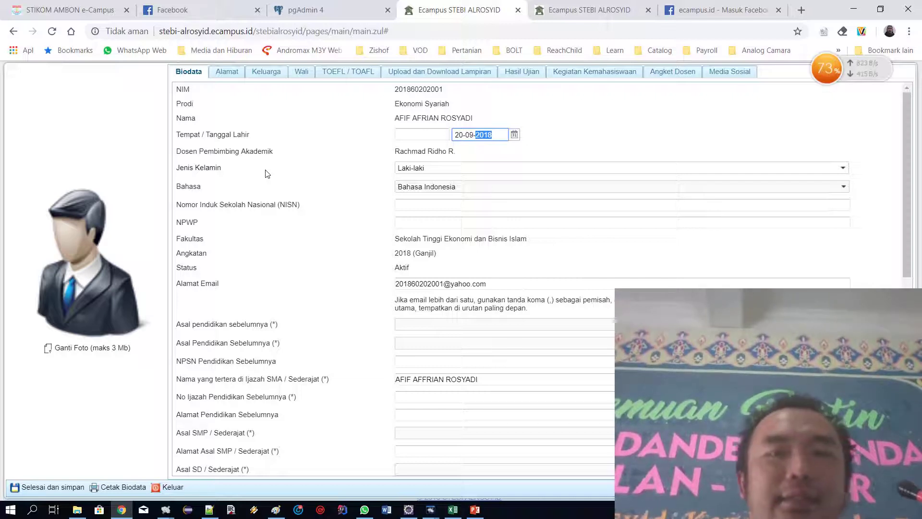
{"action": "left_click", "coordinate": [281, 170]}
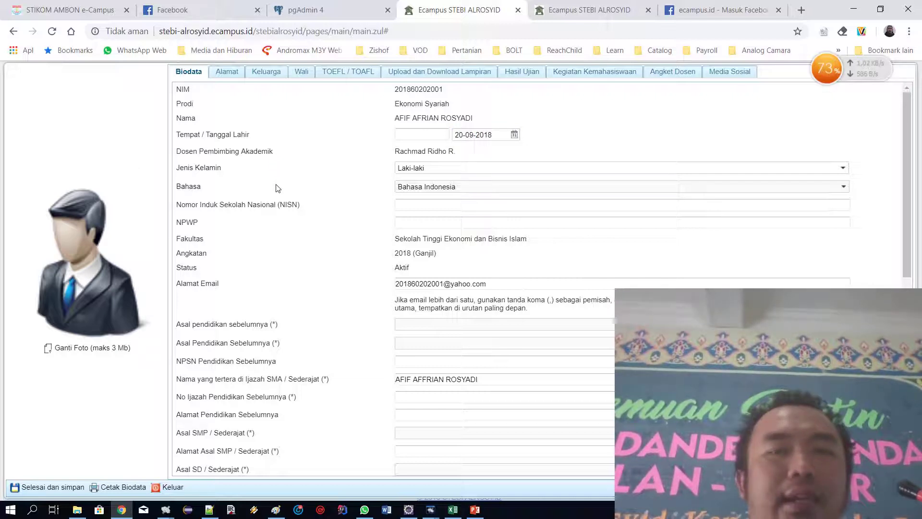
{"action": "left_click", "coordinate": [437, 206]}
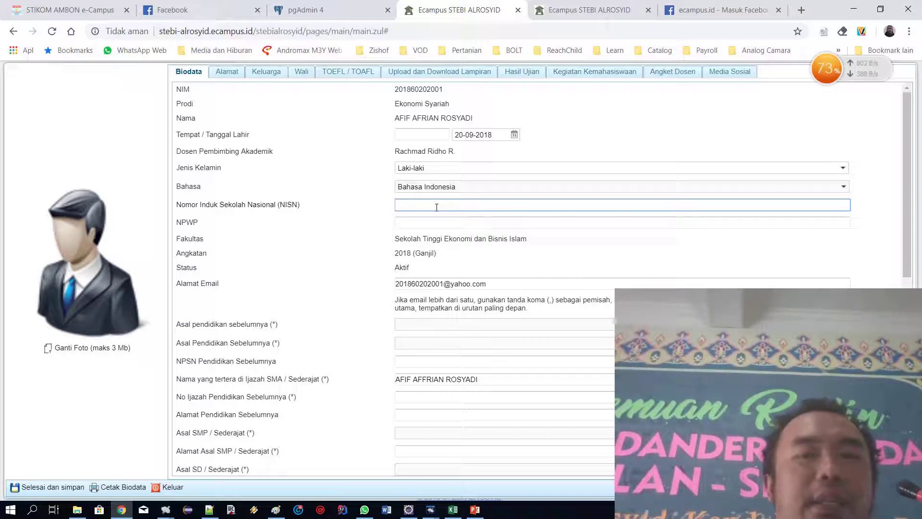
{"action": "left_click", "coordinate": [432, 220]}
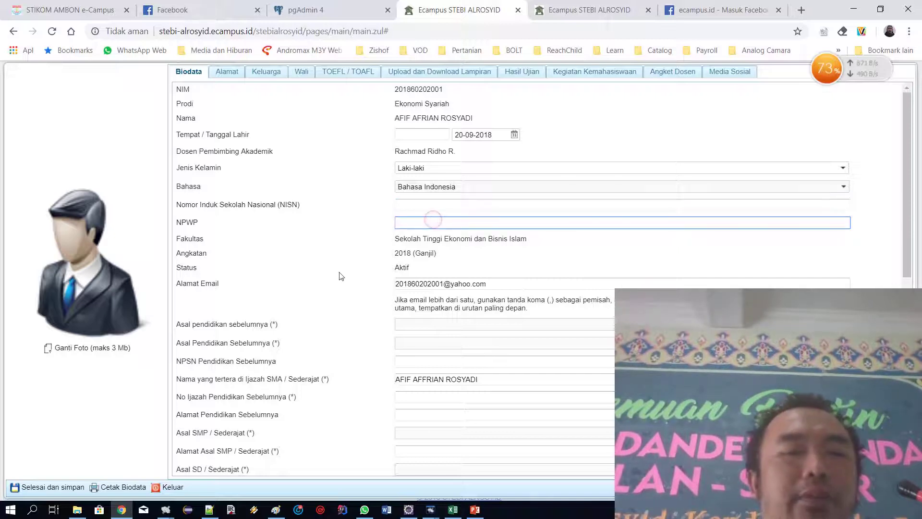
View the available school types for the student's previous education without choosing one
{"action": "scroll", "coordinate": [332, 272], "scroll_direction": "down", "scroll_amount": 2}
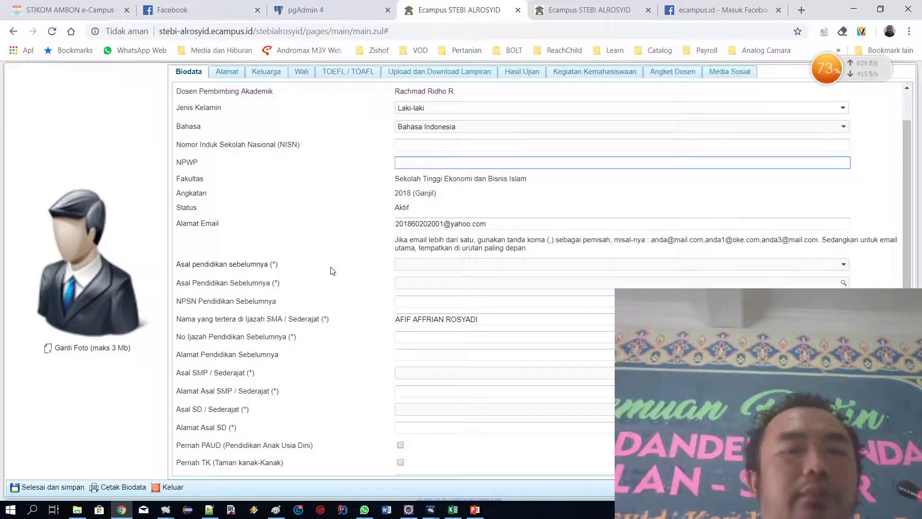
{"action": "scroll", "coordinate": [331, 272], "scroll_direction": "down", "scroll_amount": 2}
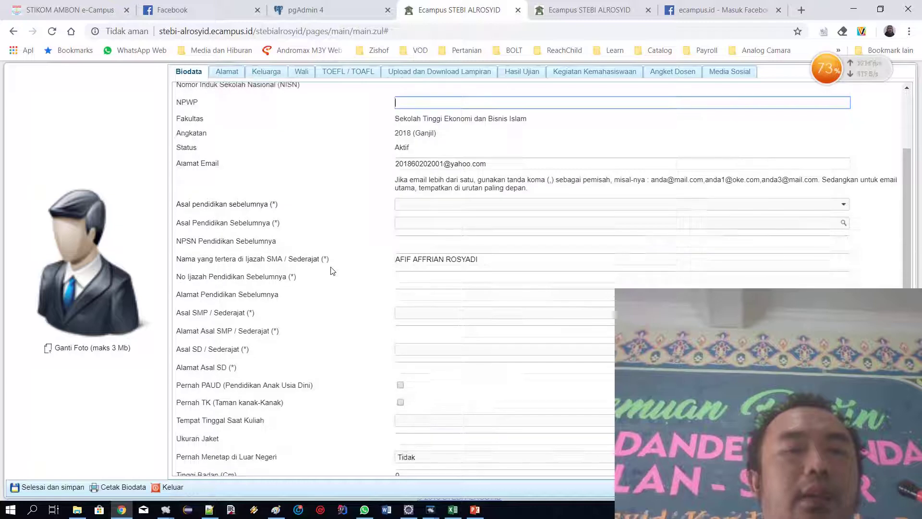
{"action": "left_click", "coordinate": [412, 205]}
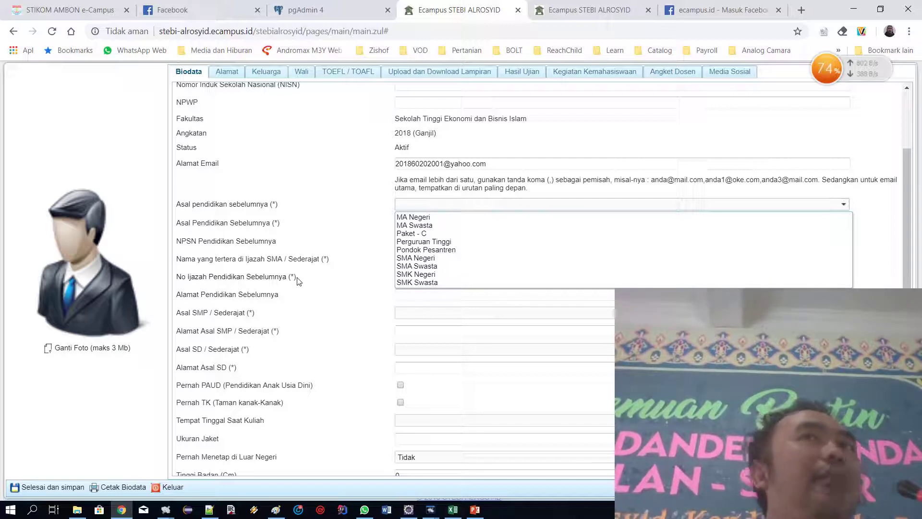
{"action": "left_click", "coordinate": [334, 267]}
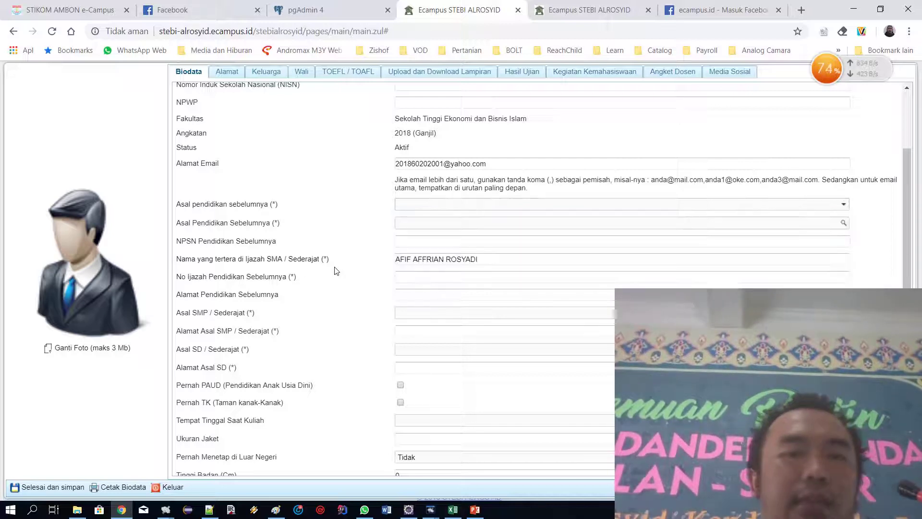
Search the institution list for the previous school using the institution name "rosyid"
{"action": "left_click", "coordinate": [415, 222]}
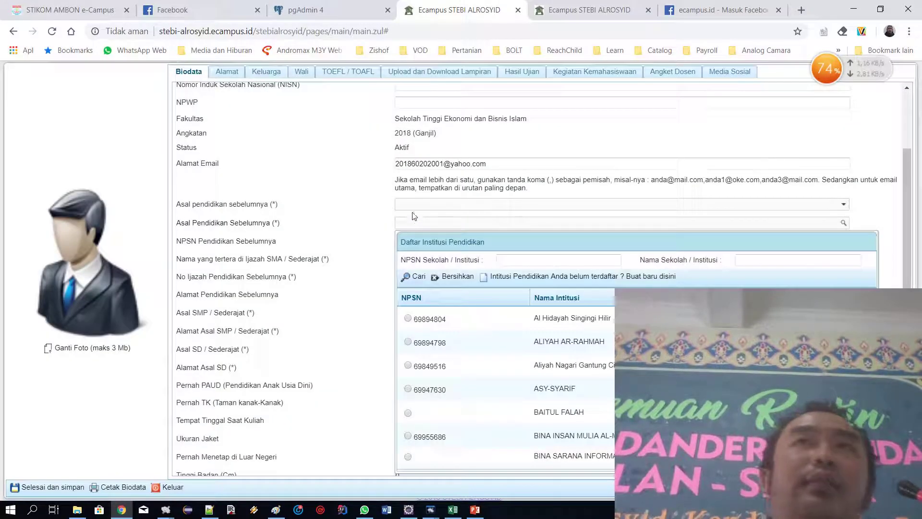
{"action": "left_click", "coordinate": [575, 259]}
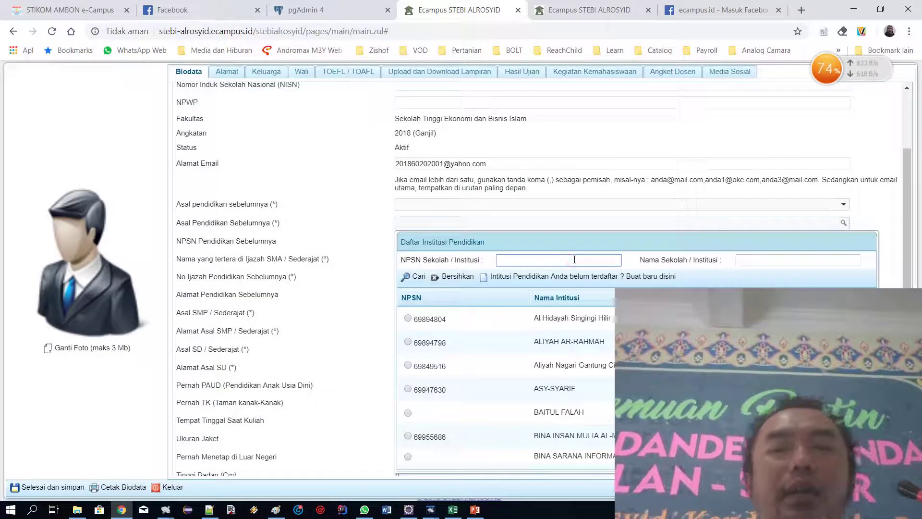
{"action": "left_click", "coordinate": [788, 259]}
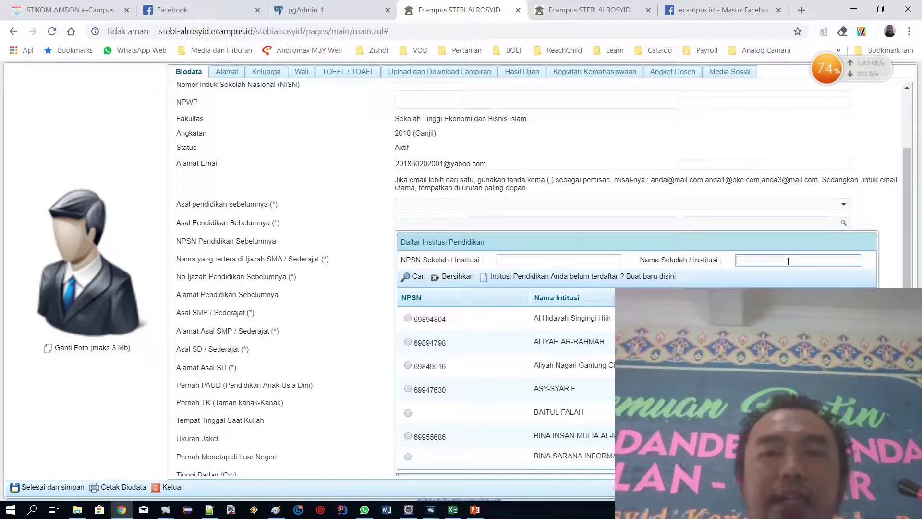
{"action": "type", "text": "ro"}
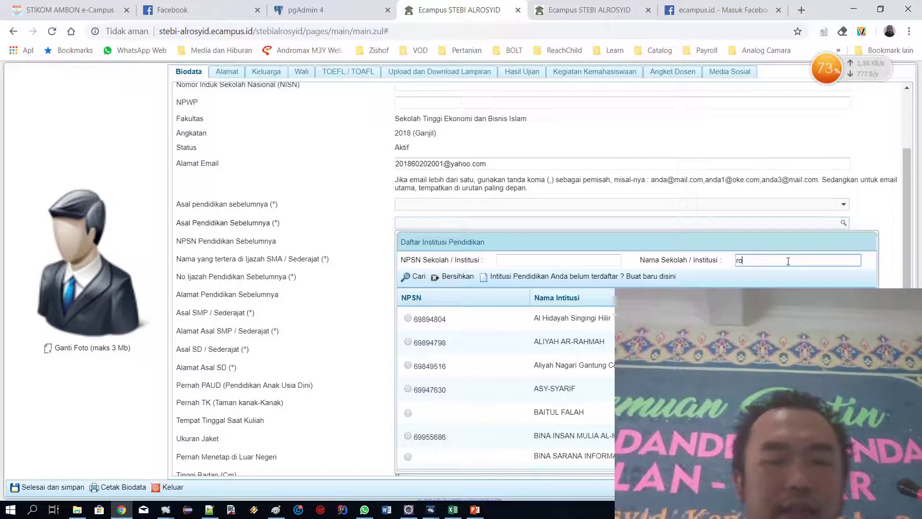
{"action": "type", "text": "syid"}
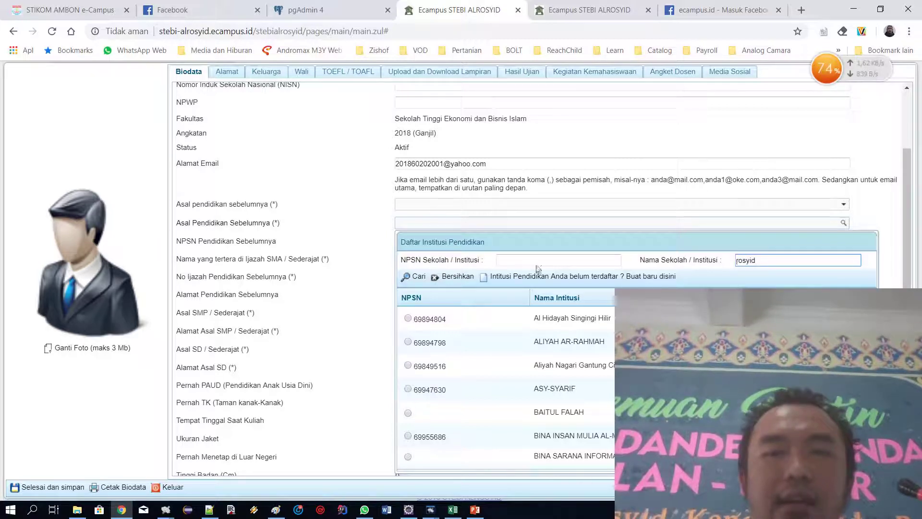
{"action": "left_click", "coordinate": [413, 278]}
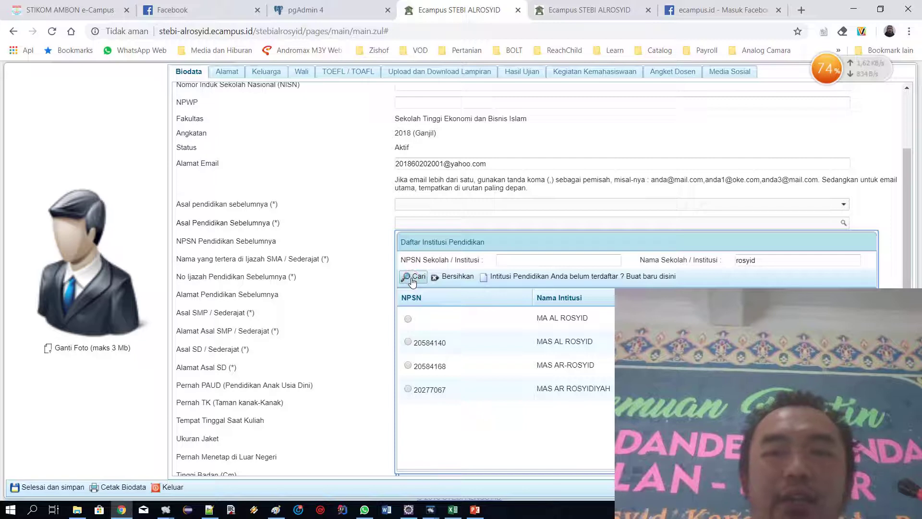
{"action": "left_click", "coordinate": [481, 389]}
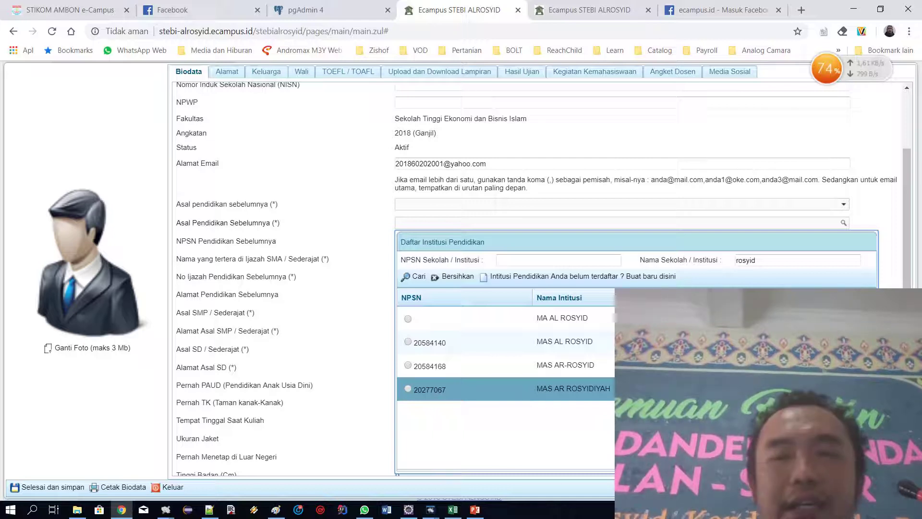
{"action": "left_click", "coordinate": [595, 373]}
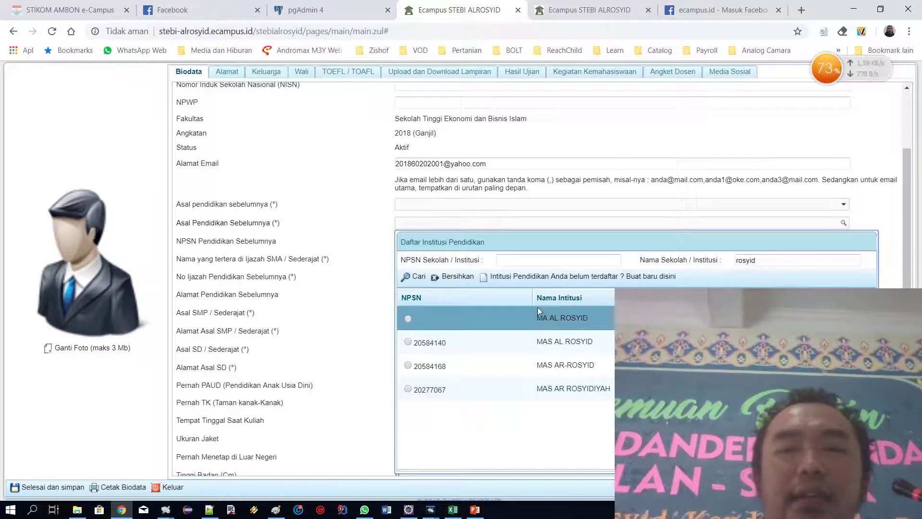
View the form for registering an unlisted educational institution, cancel it, and check the institution list again
{"action": "left_click", "coordinate": [531, 283]}
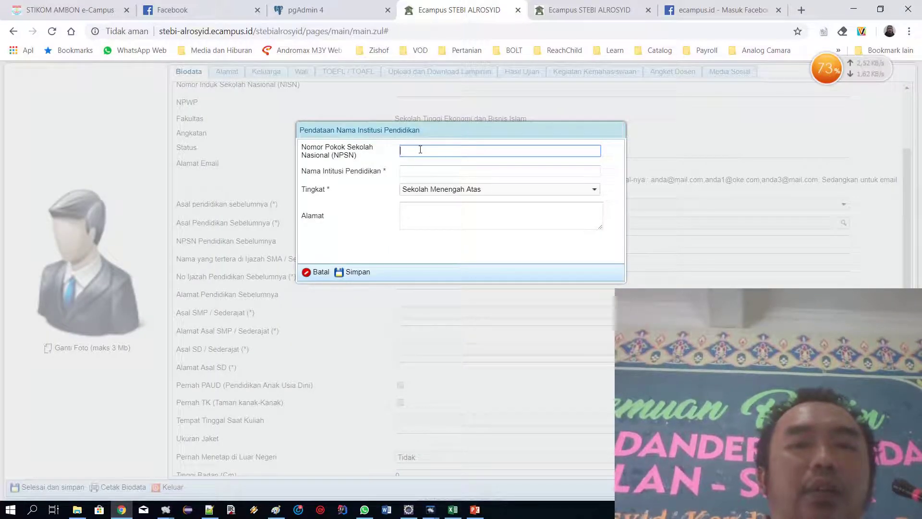
{"action": "left_click", "coordinate": [424, 174]}
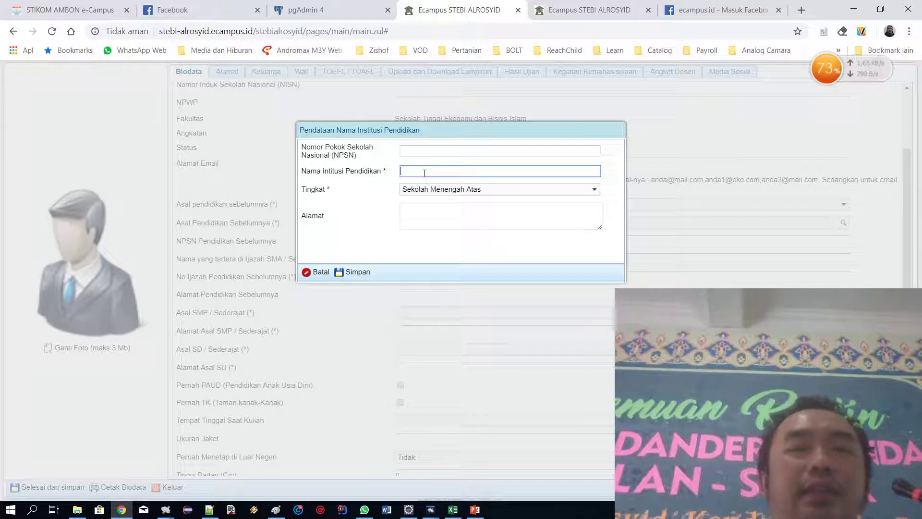
{"action": "left_click", "coordinate": [316, 272]}
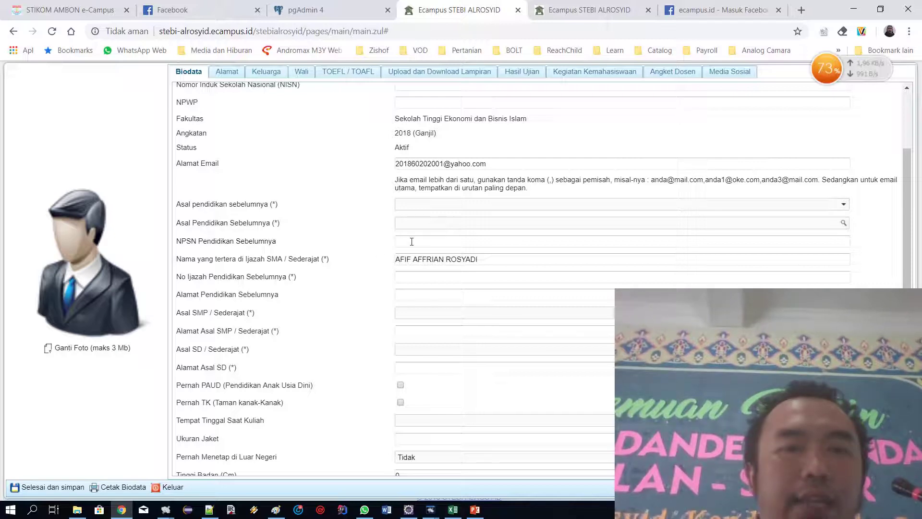
{"action": "left_click", "coordinate": [412, 224]}
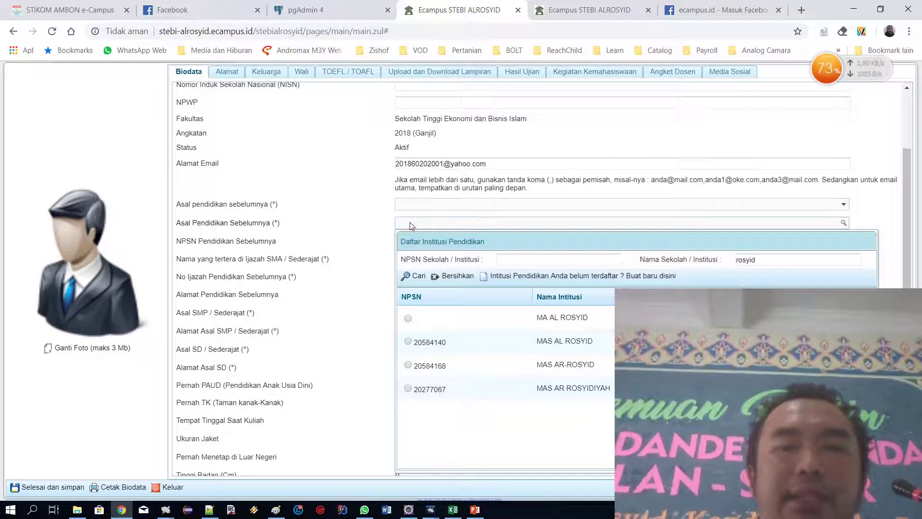
{"action": "left_click", "coordinate": [309, 294]}
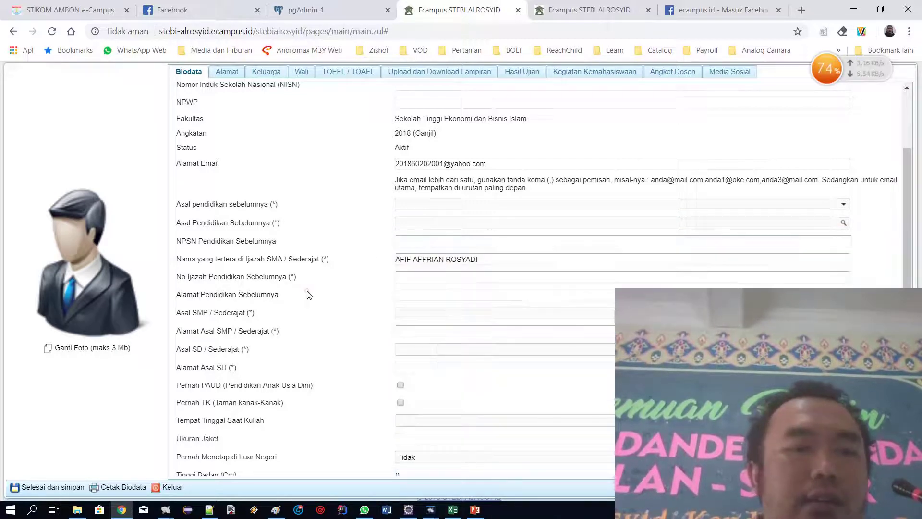
Choose MAS AL ROSYID from the institution list as the student's previous school
{"action": "scroll", "coordinate": [309, 278], "scroll_direction": "up", "scroll_amount": 3}
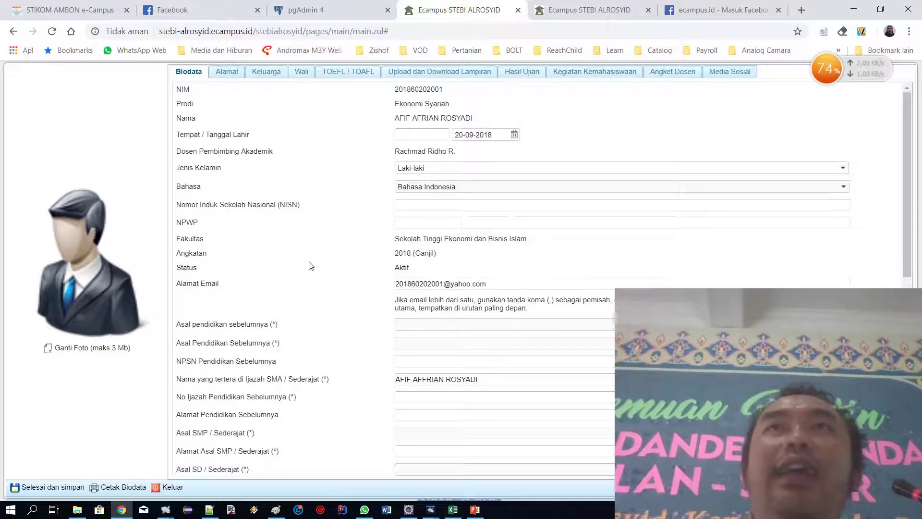
{"action": "scroll", "coordinate": [311, 265], "scroll_direction": "down", "scroll_amount": 3}
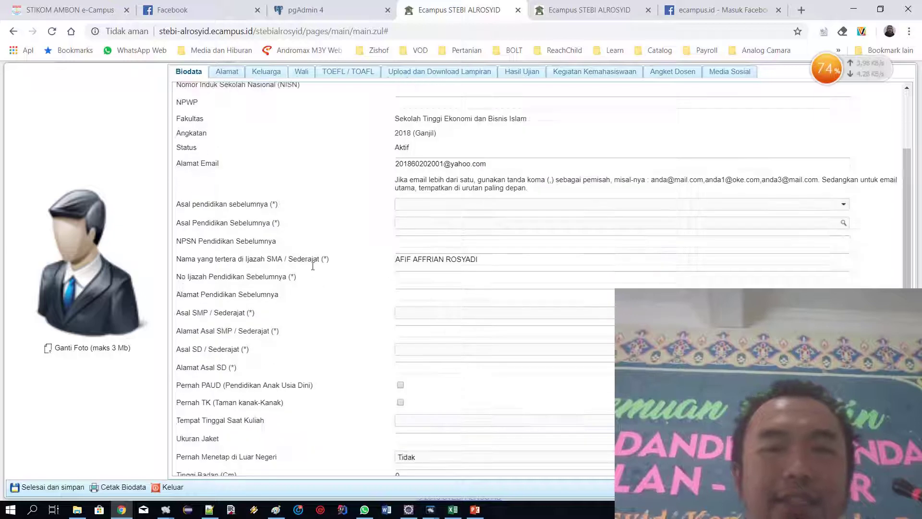
{"action": "left_click", "coordinate": [420, 227]}
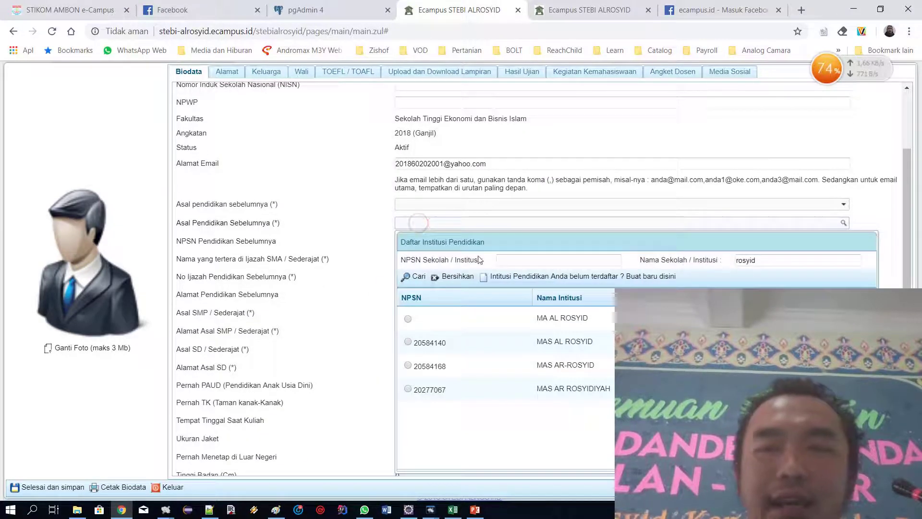
{"action": "left_click", "coordinate": [409, 342]}
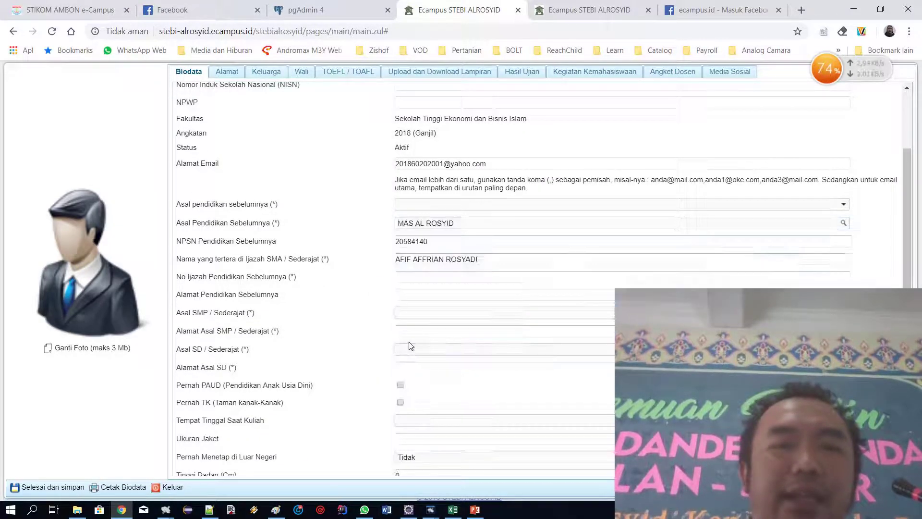
Review the previous school's NPSN, the diploma number and the remaining schooling and personal fields further down the biodata form
{"action": "left_click", "coordinate": [436, 241]}
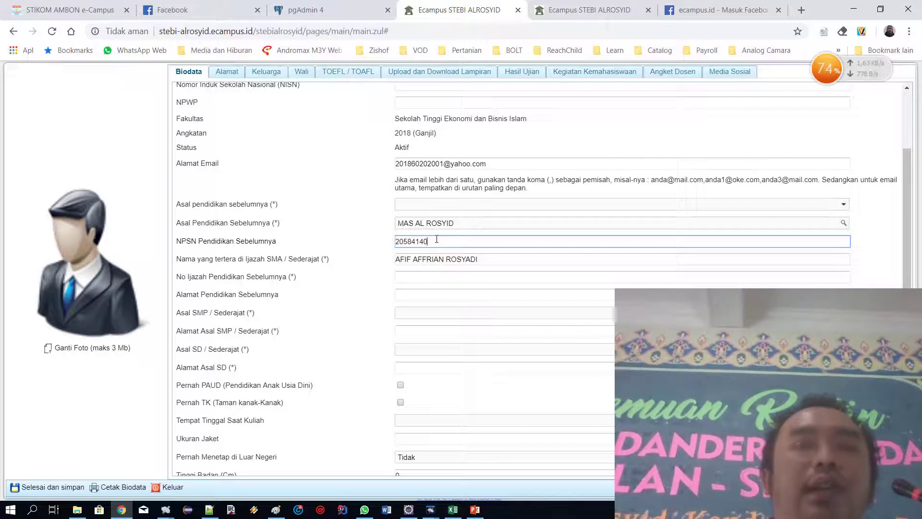
{"action": "left_click", "coordinate": [336, 308]}
{"action": "left_click", "coordinate": [422, 281]}
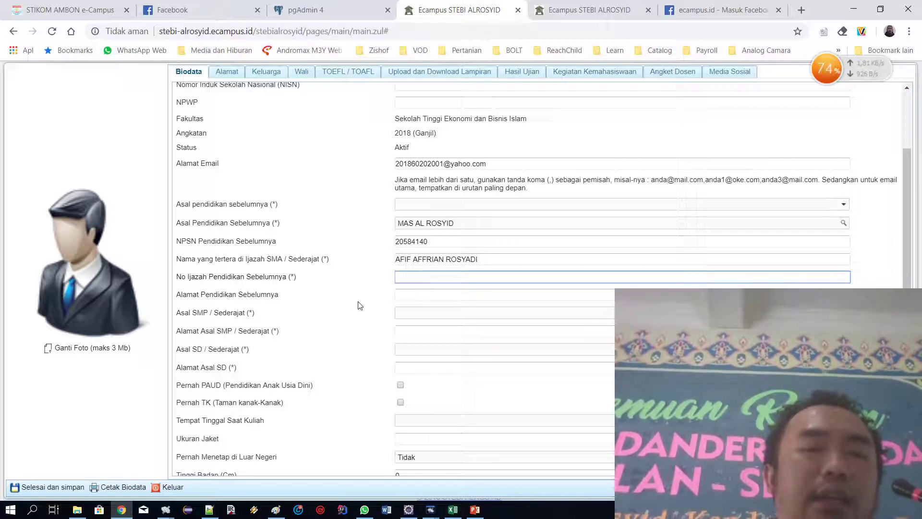
{"action": "scroll", "coordinate": [354, 310], "scroll_direction": "down", "scroll_amount": 1}
{"action": "scroll", "coordinate": [353, 310], "scroll_direction": "down", "scroll_amount": 3}
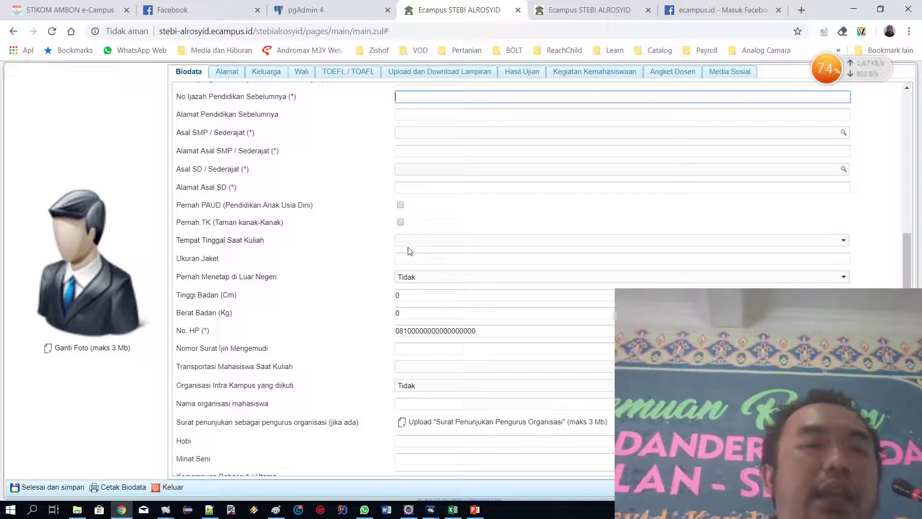
Set the student's residence during studies to Asrama and the jacket size to XL
{"action": "left_click", "coordinate": [424, 240]}
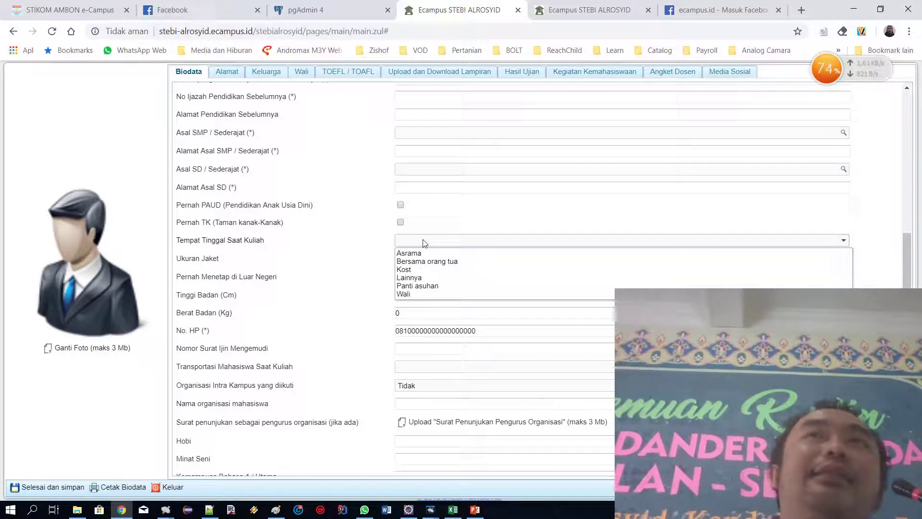
{"action": "left_click", "coordinate": [416, 253]}
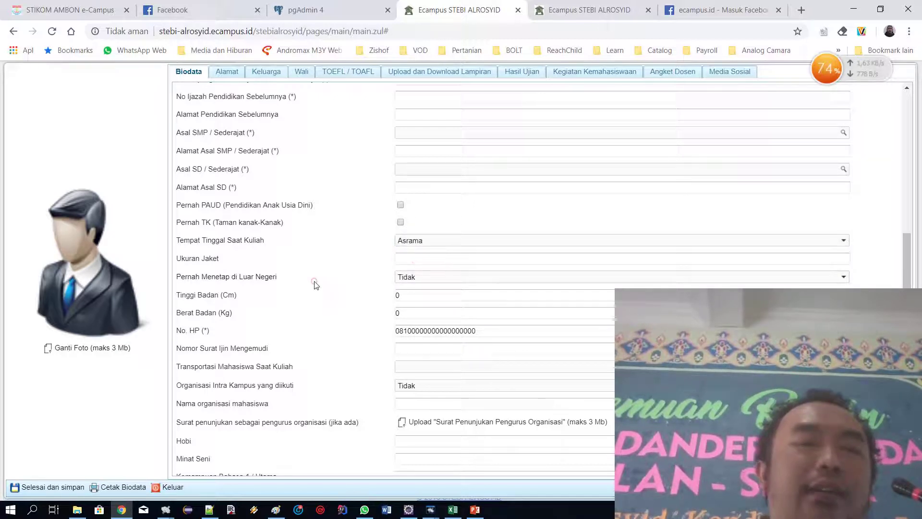
{"action": "left_click", "coordinate": [416, 259]}
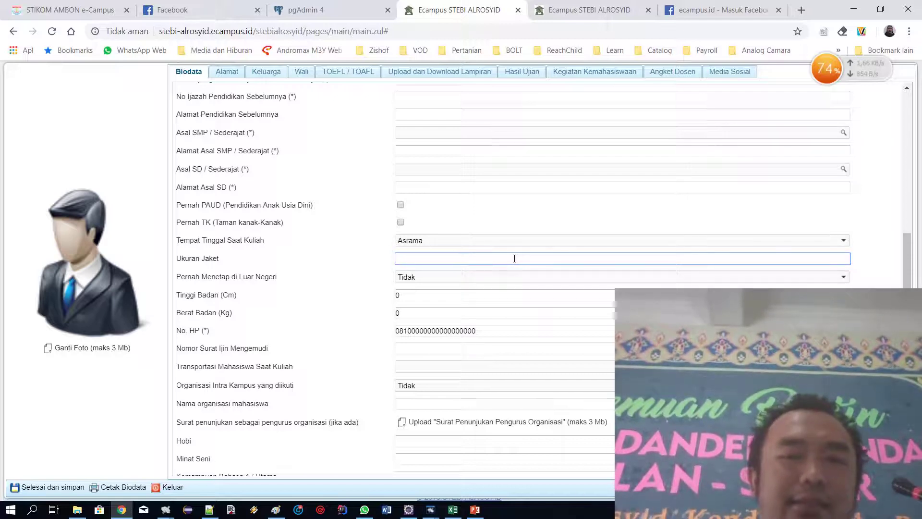
{"action": "left_click", "coordinate": [333, 274]}
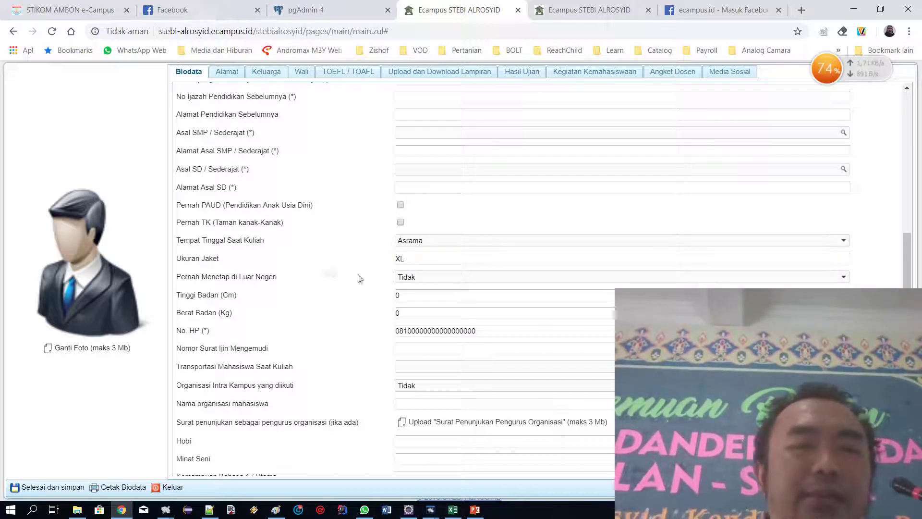
Review the height, weight, mobile phone number and driving licence number fields of the biodata form
{"action": "left_click", "coordinate": [428, 296]}
{"action": "left_click", "coordinate": [429, 313]}
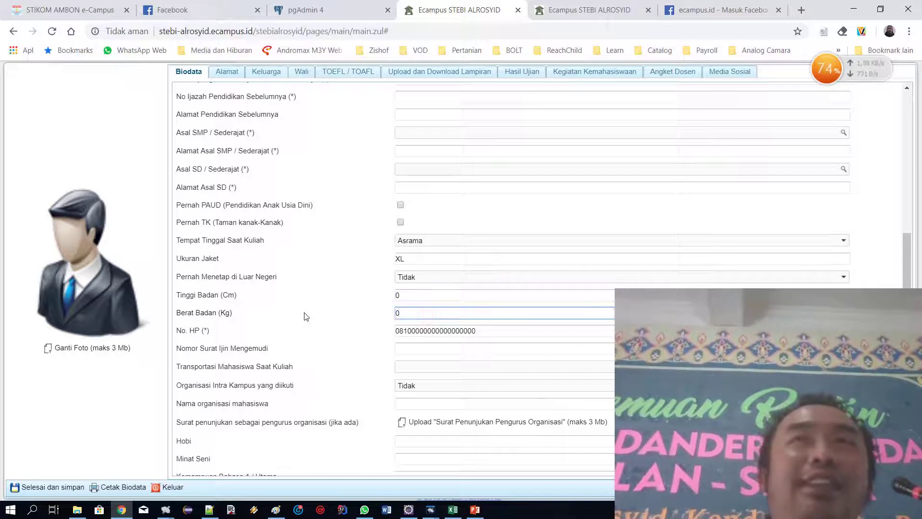
{"action": "scroll", "coordinate": [305, 315], "scroll_direction": "down", "scroll_amount": 1}
{"action": "left_click", "coordinate": [425, 271]}
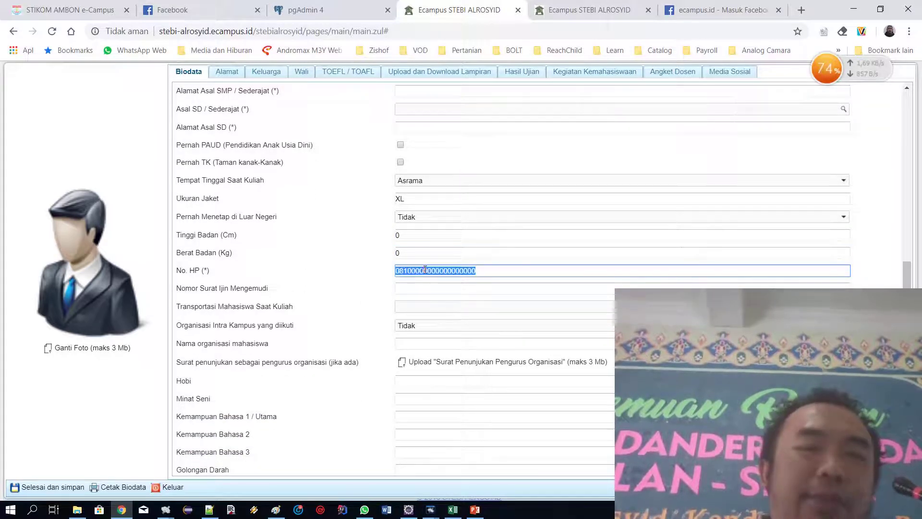
{"action": "left_click", "coordinate": [423, 288]}
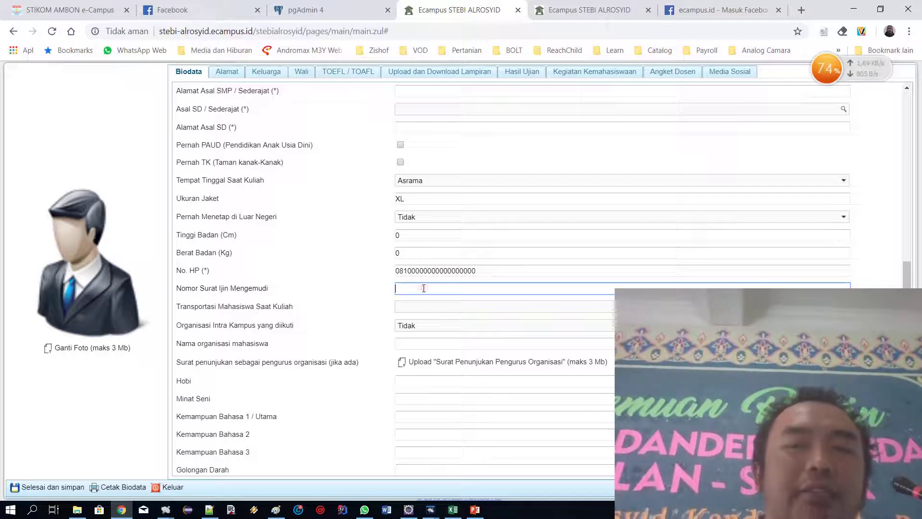
Set the student's transportation during studies to Jalan kaki
{"action": "scroll", "coordinate": [428, 263], "scroll_direction": "down", "scroll_amount": 1}
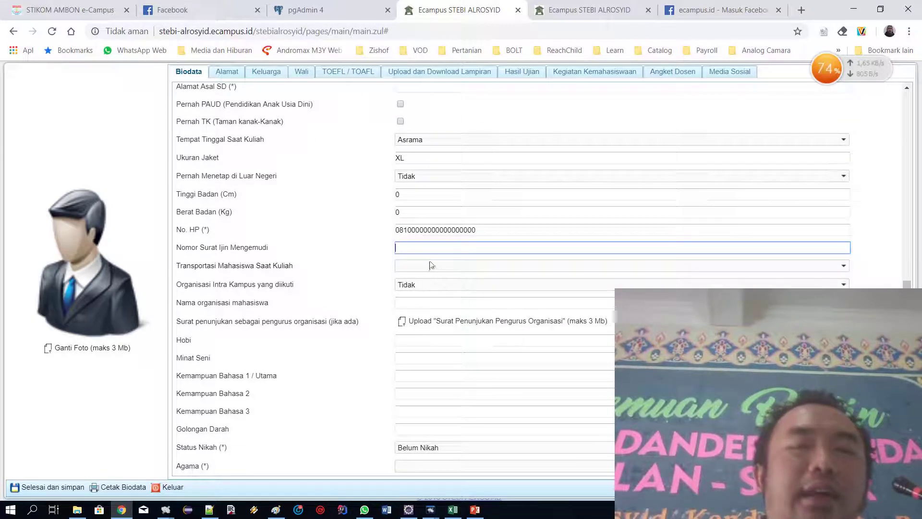
{"action": "left_click", "coordinate": [415, 268]}
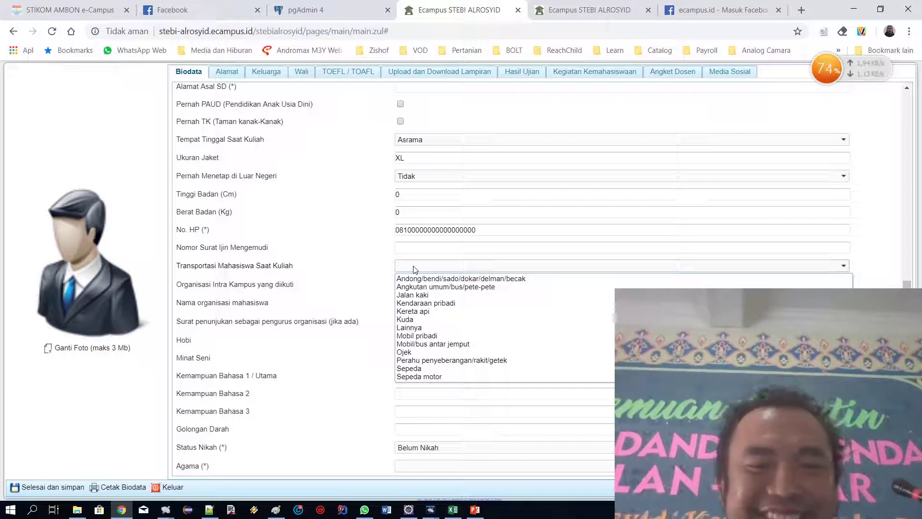
{"action": "left_click", "coordinate": [423, 294]}
{"action": "left_click", "coordinate": [270, 288]}
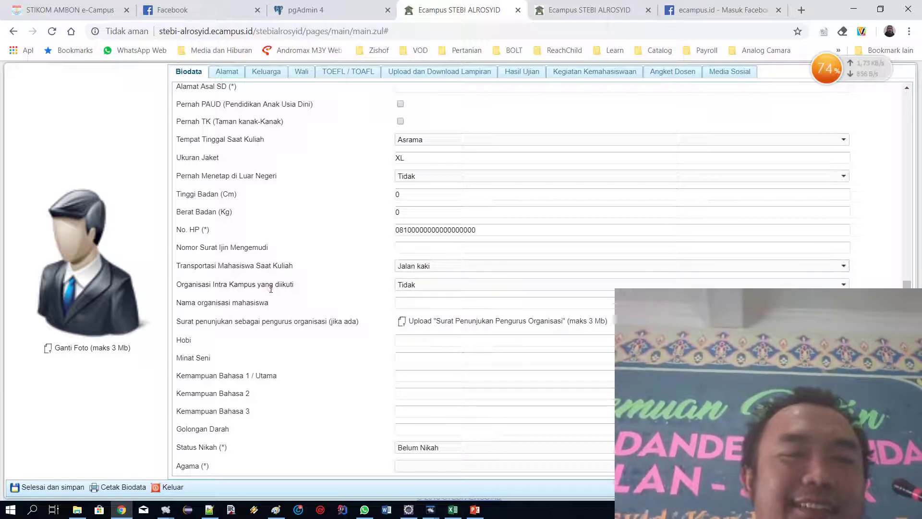
Check the campus organisation field and set the student's religion to Islam
{"action": "left_click", "coordinate": [429, 287]}
{"action": "left_click", "coordinate": [350, 293]}
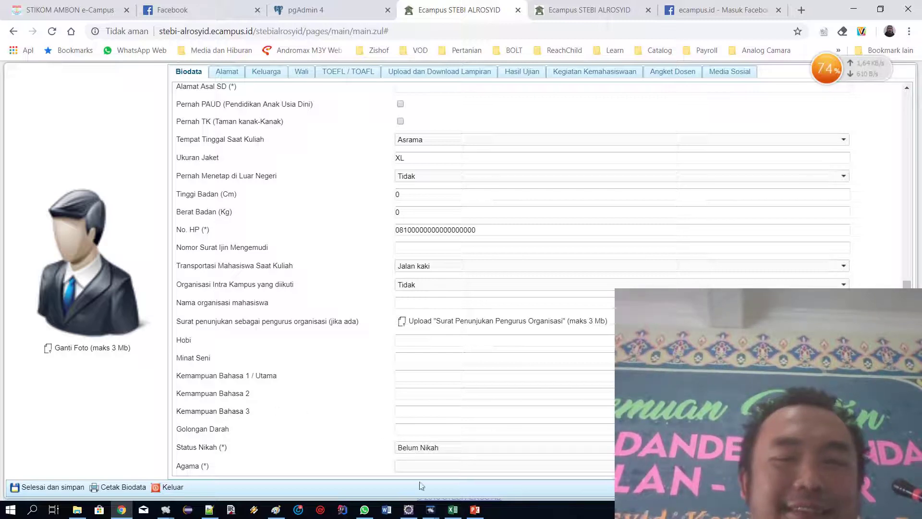
{"action": "left_click", "coordinate": [425, 466]}
{"action": "left_click", "coordinate": [405, 454]}
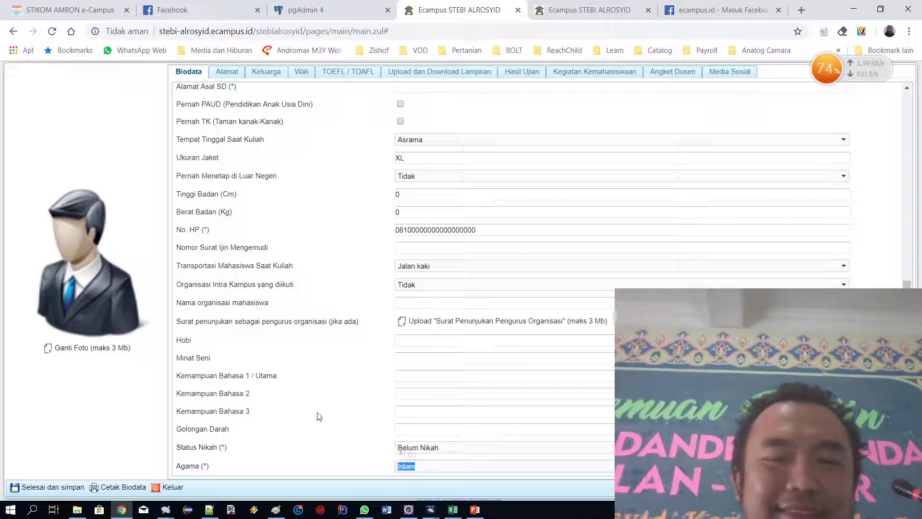
{"action": "left_click", "coordinate": [317, 412]}
Open the address section and review the national ID number, street address, hamlet and village fields
{"action": "left_click", "coordinate": [226, 73]}
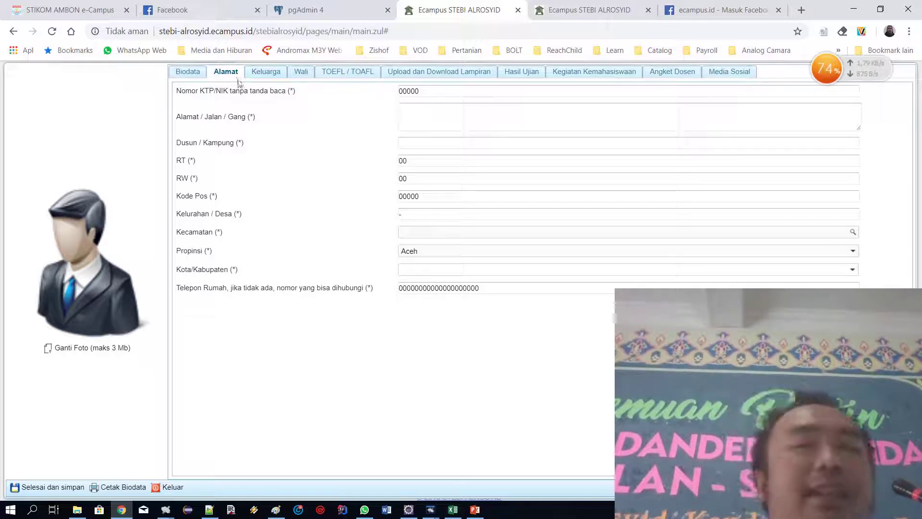
{"action": "double_click", "coordinate": [435, 95]}
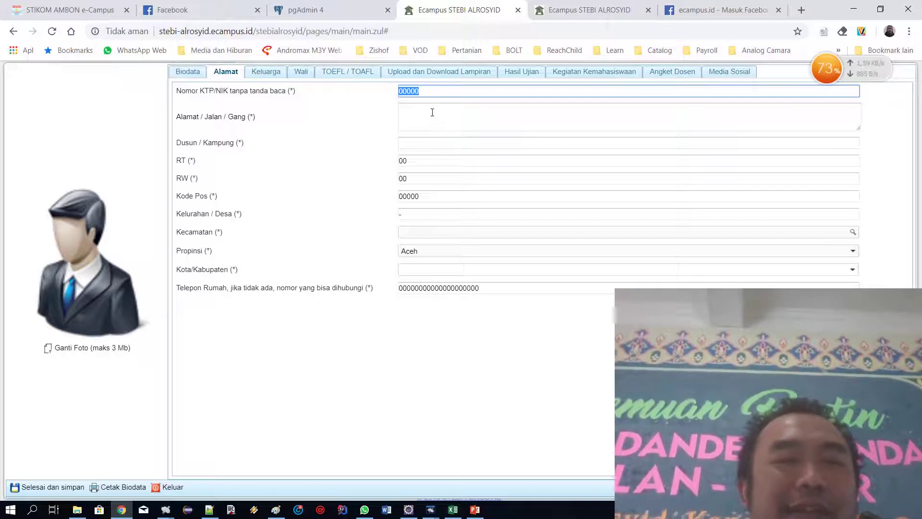
{"action": "left_click", "coordinate": [432, 114]}
{"action": "left_click", "coordinate": [429, 145]}
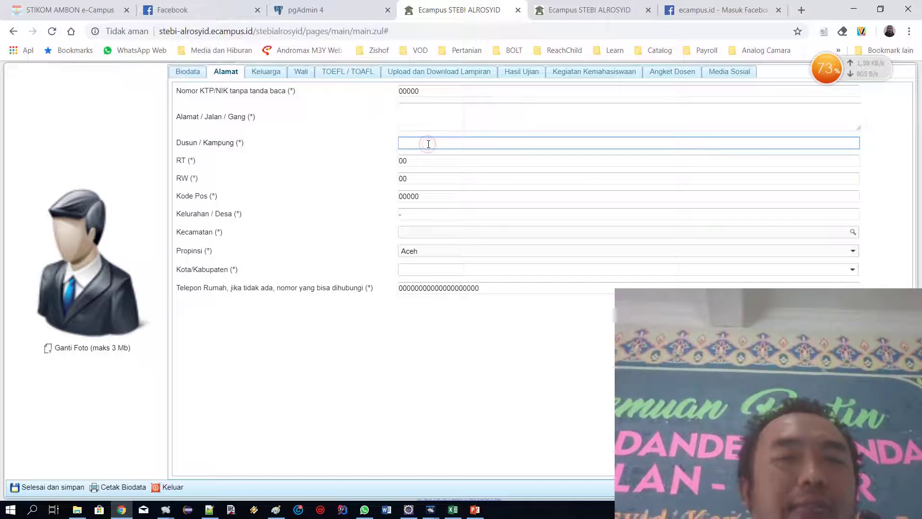
{"action": "left_click", "coordinate": [429, 121]}
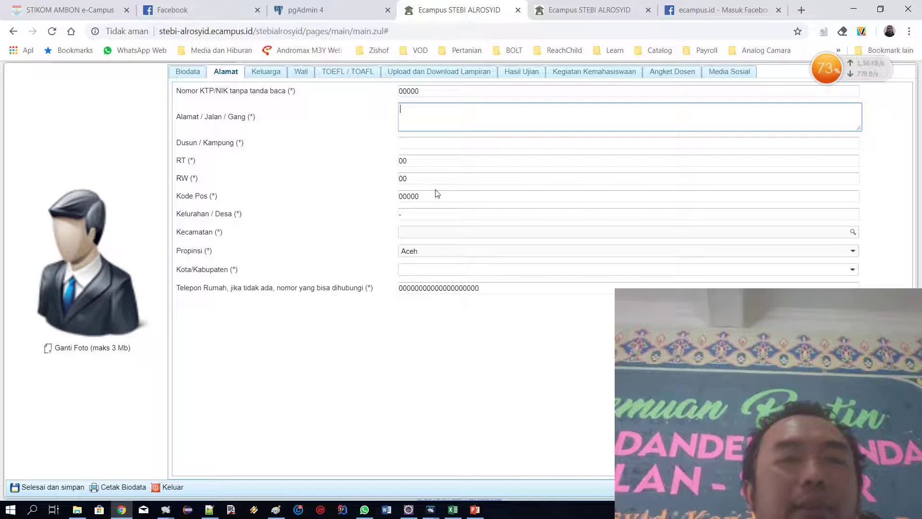
{"action": "left_click", "coordinate": [434, 214]}
Search the sub-districts for "dander", choose Kec. Dander for the address, and check the home phone field
{"action": "left_click", "coordinate": [422, 233]}
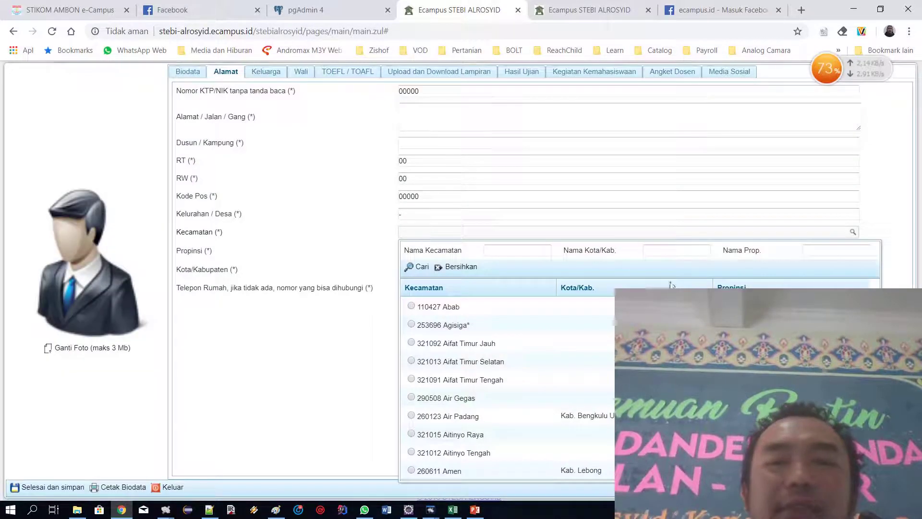
{"action": "left_click", "coordinate": [698, 249]}
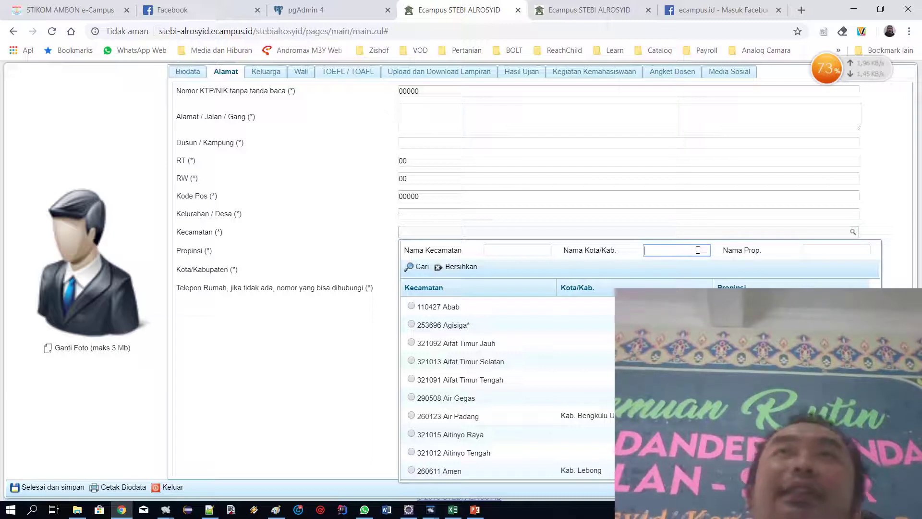
{"action": "left_click", "coordinate": [518, 251]}
{"action": "type", "text": "dander"}
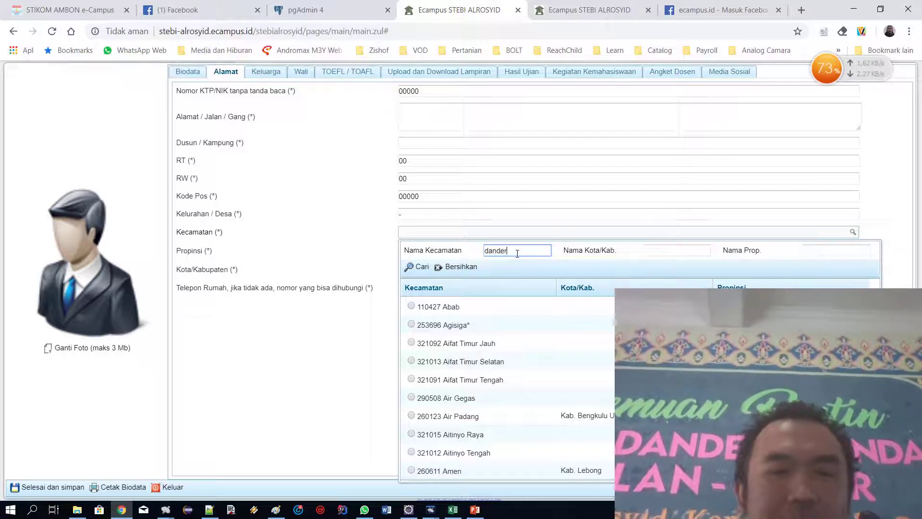
{"action": "left_click", "coordinate": [422, 267]}
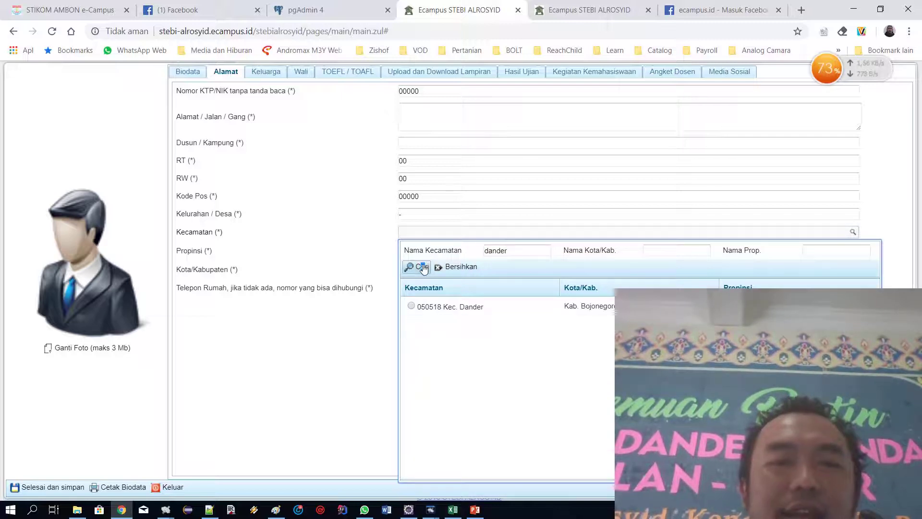
{"action": "left_click", "coordinate": [410, 307]}
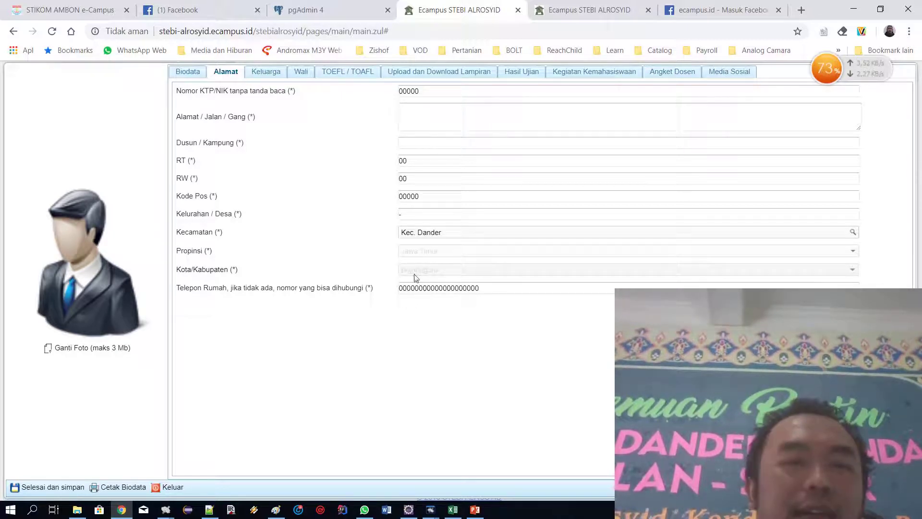
{"action": "double_click", "coordinate": [424, 287]}
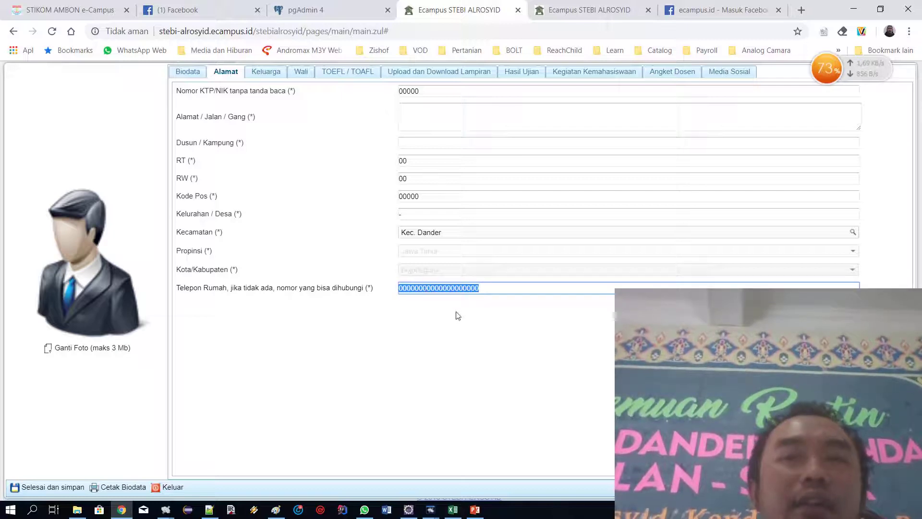
Open the family section and review the family card number, father's name, and the father's occupation, average income and education options
{"action": "left_click", "coordinate": [268, 75]}
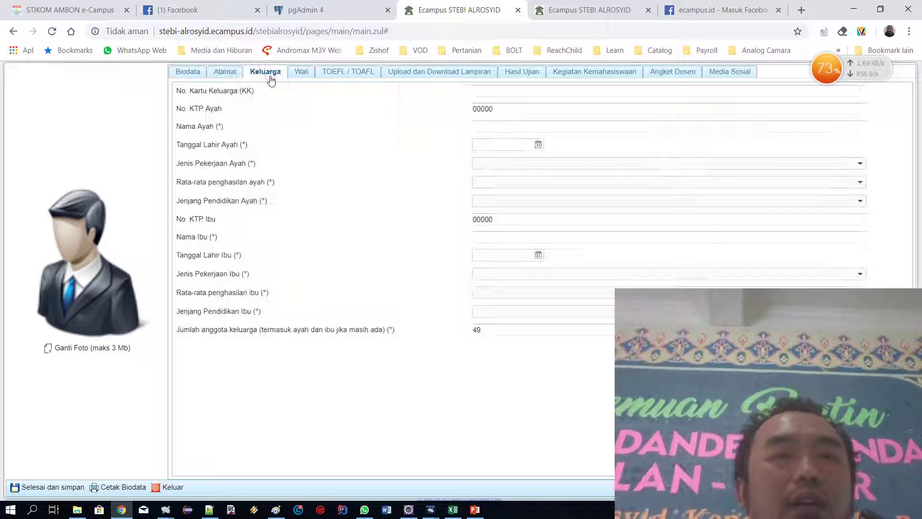
{"action": "left_click", "coordinate": [502, 90]}
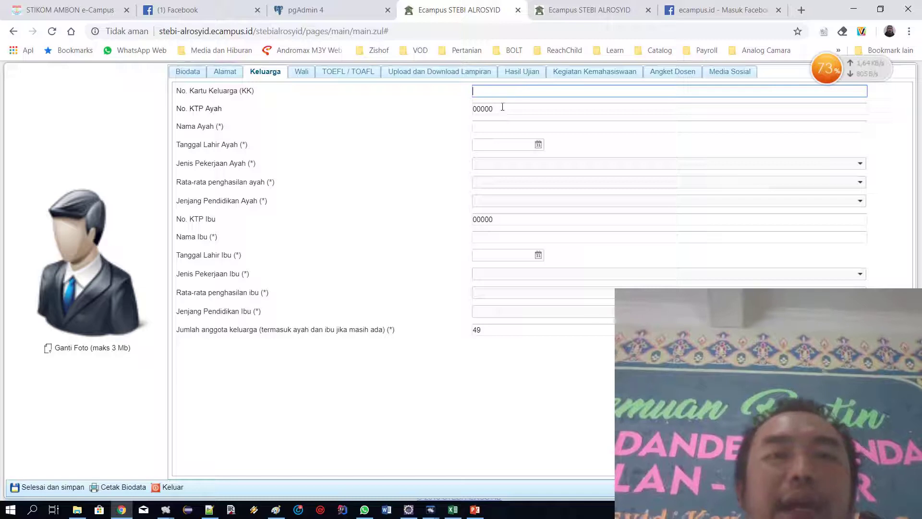
{"action": "left_click", "coordinate": [506, 127]}
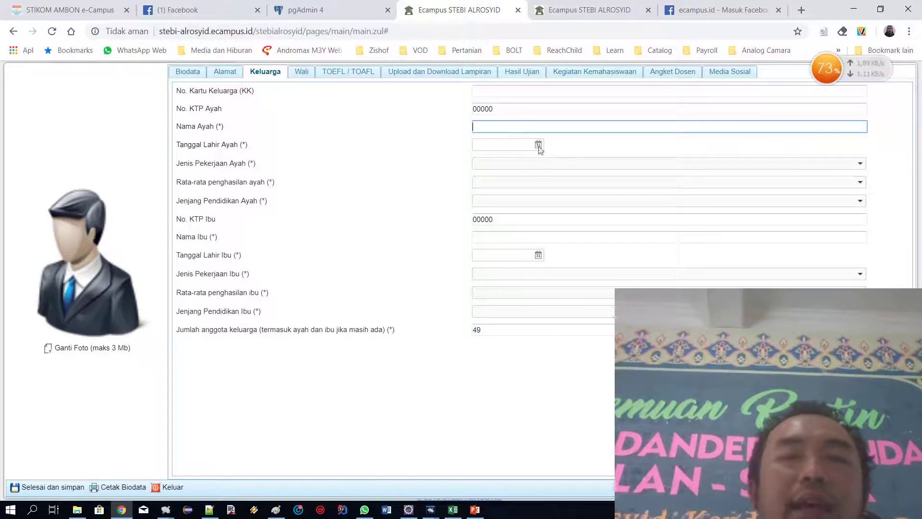
{"action": "left_click", "coordinate": [505, 164]}
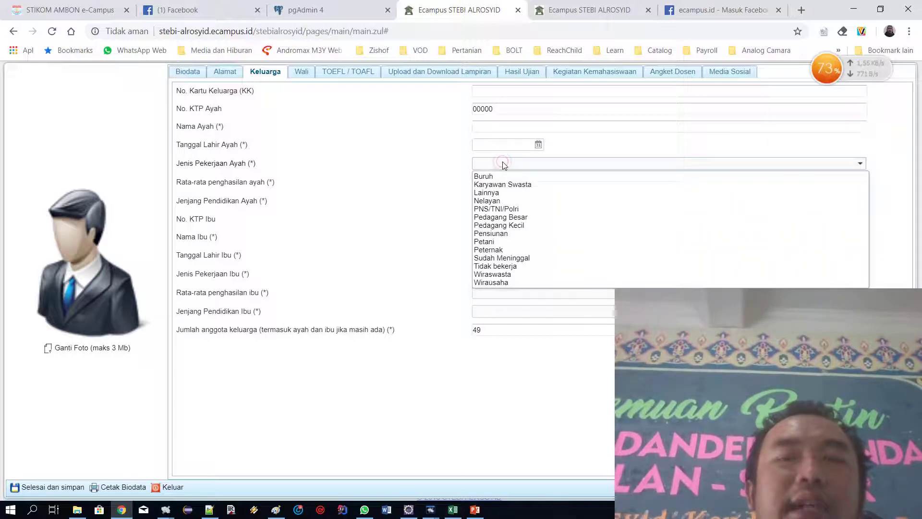
{"action": "left_click", "coordinate": [381, 171]}
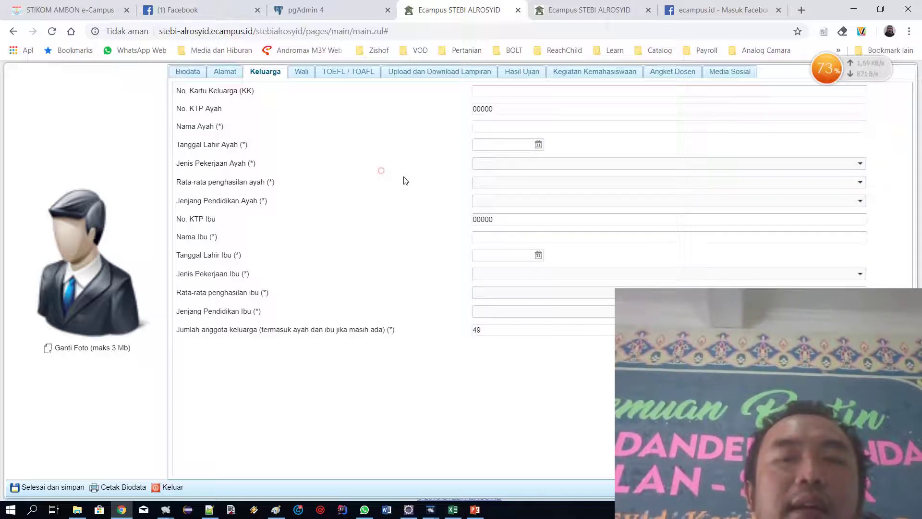
{"action": "left_click", "coordinate": [495, 184]}
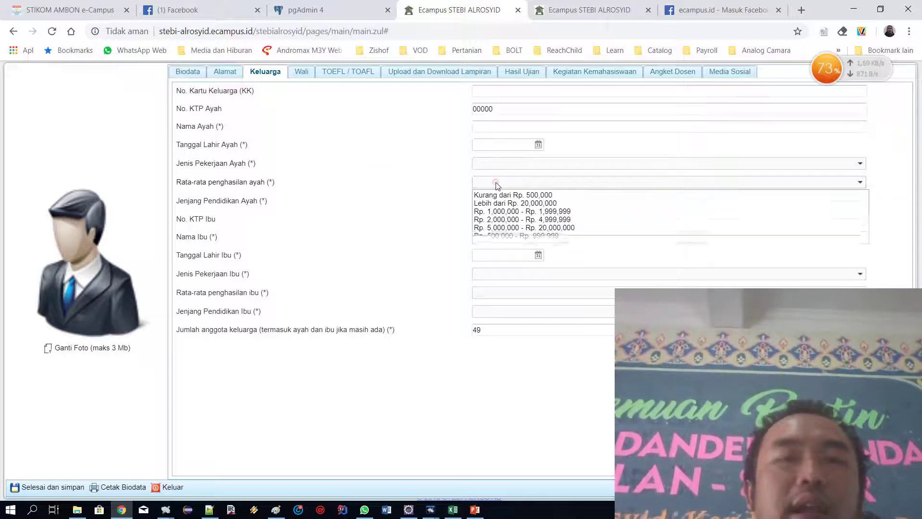
{"action": "left_click", "coordinate": [452, 185]}
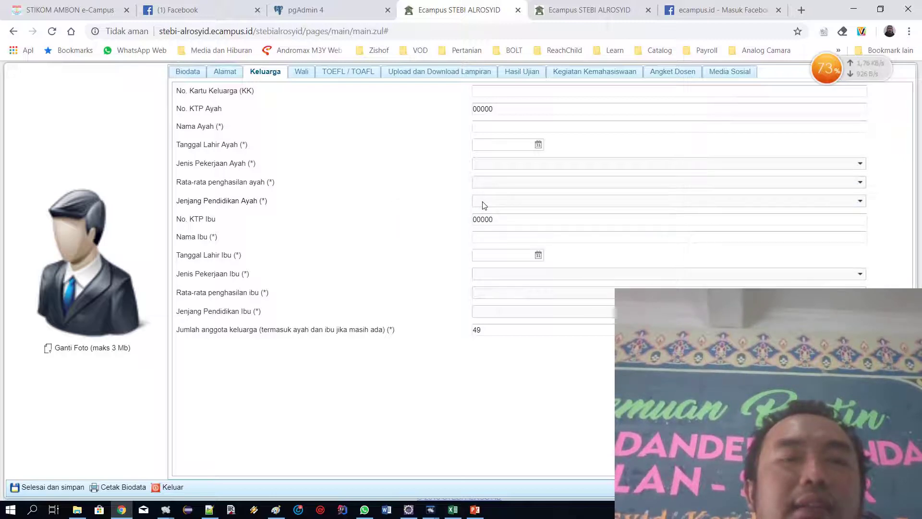
{"action": "left_click", "coordinate": [484, 203]}
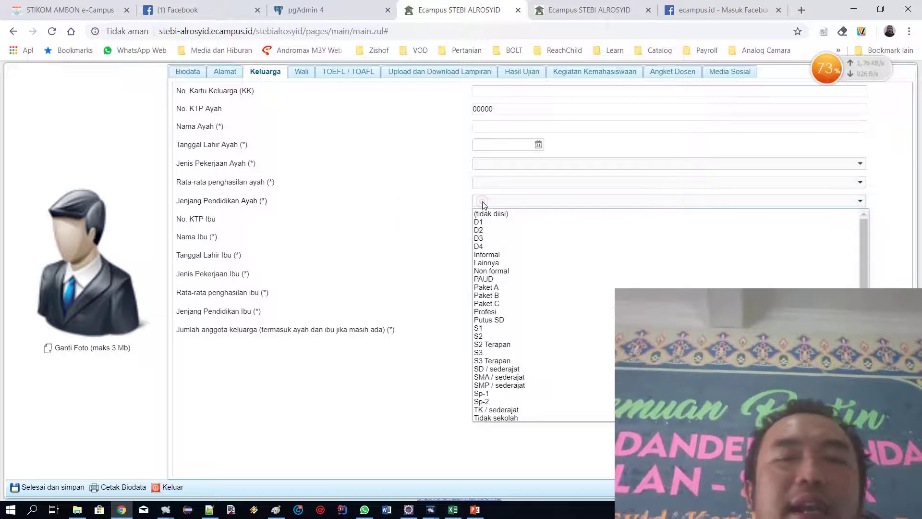
{"action": "left_click", "coordinate": [412, 219]}
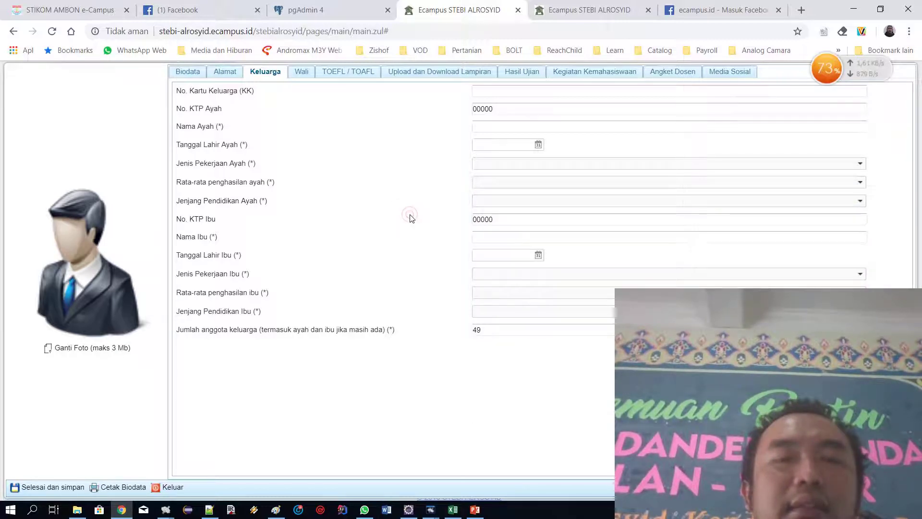
Review the mother's name, birth date, occupation, average income and education fields, and the number of family members
{"action": "left_click", "coordinate": [505, 237]}
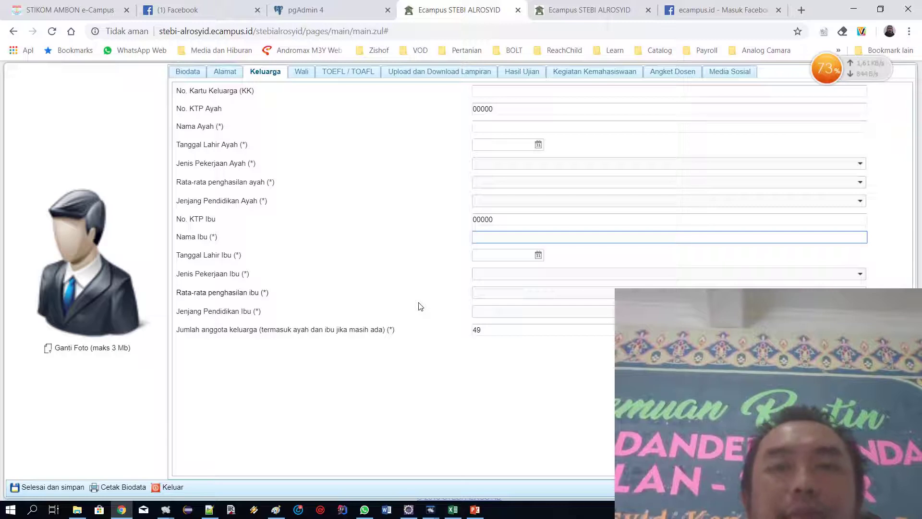
{"action": "left_click", "coordinate": [510, 260]}
{"action": "left_click", "coordinate": [497, 276]}
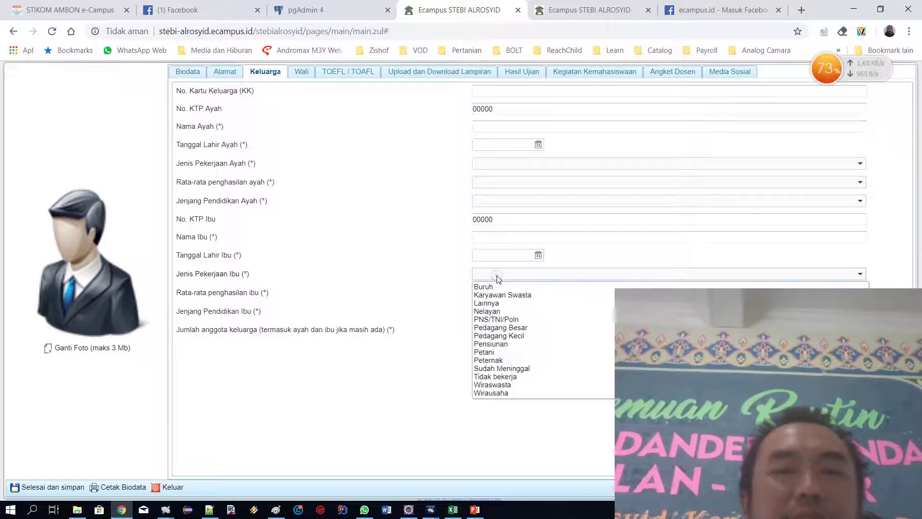
{"action": "left_click", "coordinate": [423, 295]}
{"action": "left_click", "coordinate": [500, 293]}
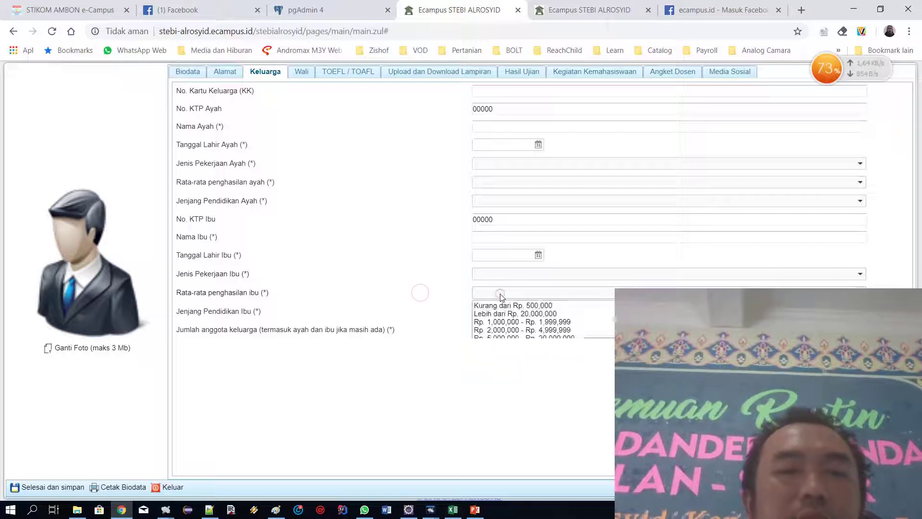
{"action": "left_click", "coordinate": [429, 298]}
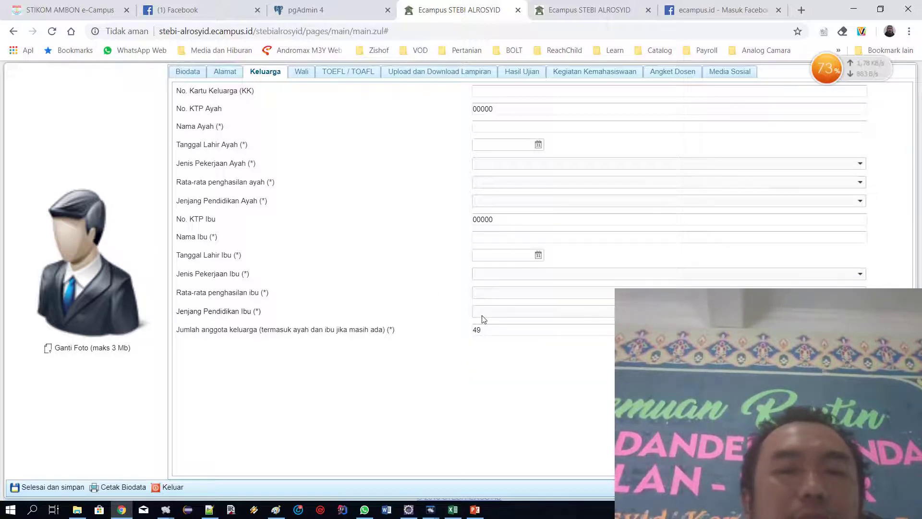
{"action": "left_click", "coordinate": [482, 319]}
{"action": "left_click", "coordinate": [383, 316]}
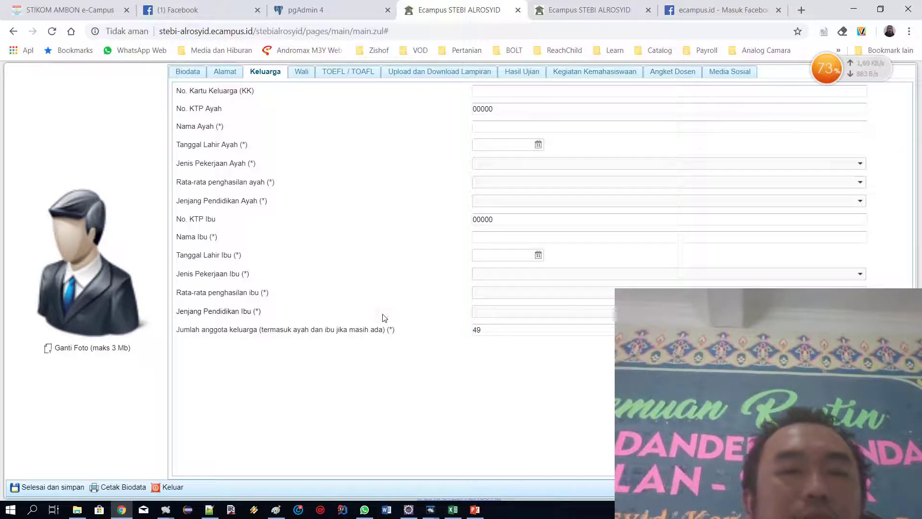
{"action": "left_click", "coordinate": [513, 329]}
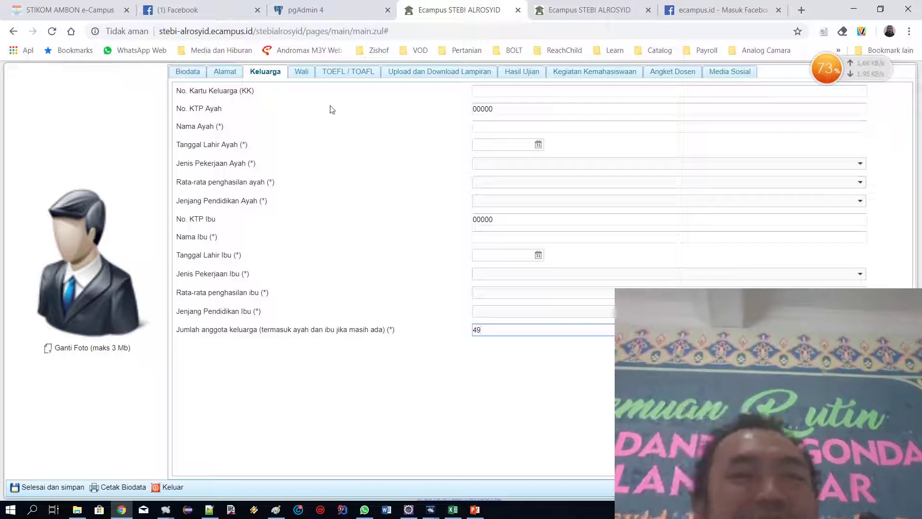
Open the guardian section and look back through the biodata, address and family sections
{"action": "left_click", "coordinate": [302, 73]}
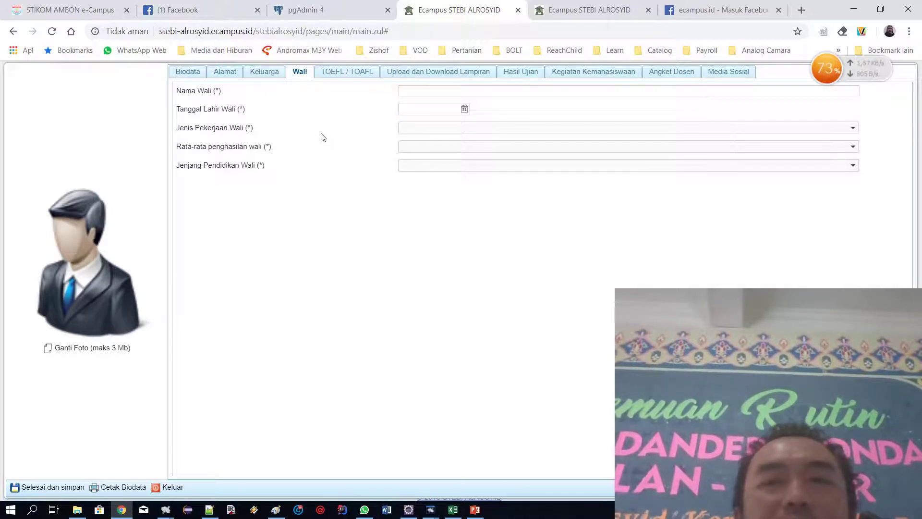
{"action": "left_click", "coordinate": [187, 72]}
{"action": "left_click", "coordinate": [228, 74]}
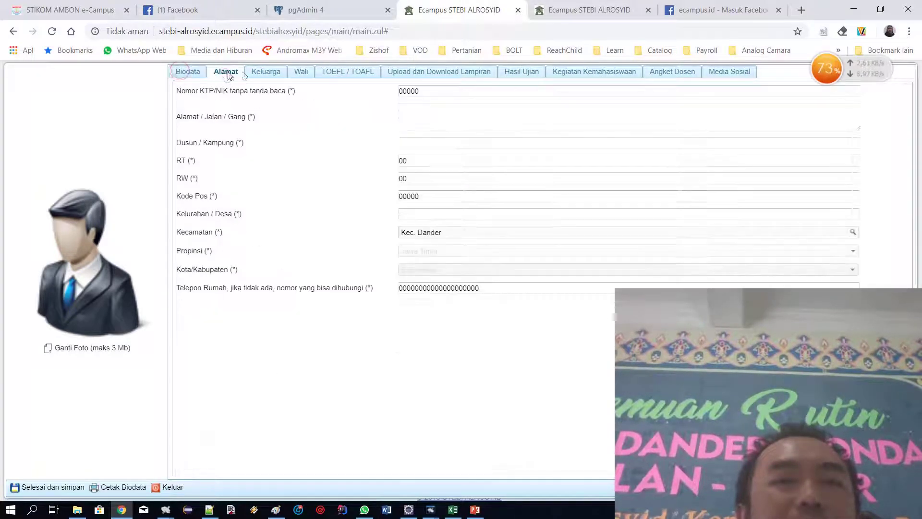
{"action": "left_click", "coordinate": [265, 73]}
{"action": "left_click", "coordinate": [301, 73]}
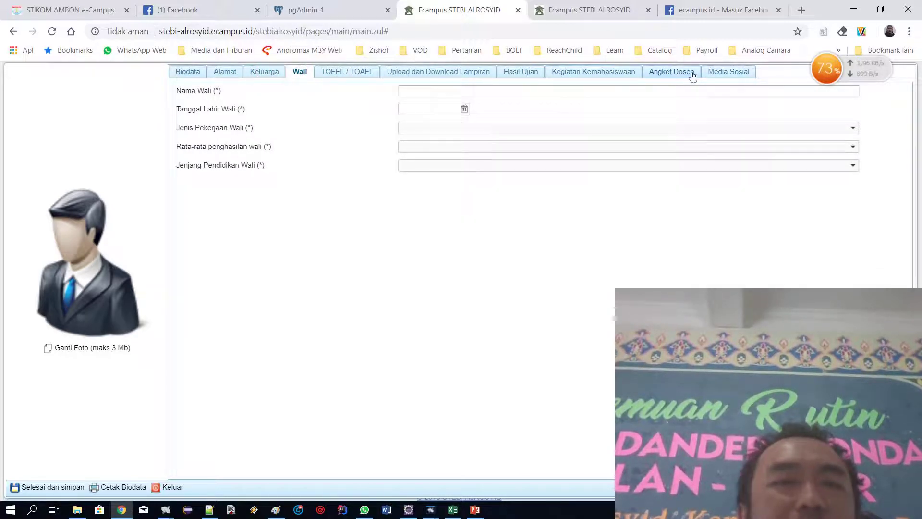
Return to the main biodata section, save the completed form and close the message
{"action": "left_click", "coordinate": [183, 73]}
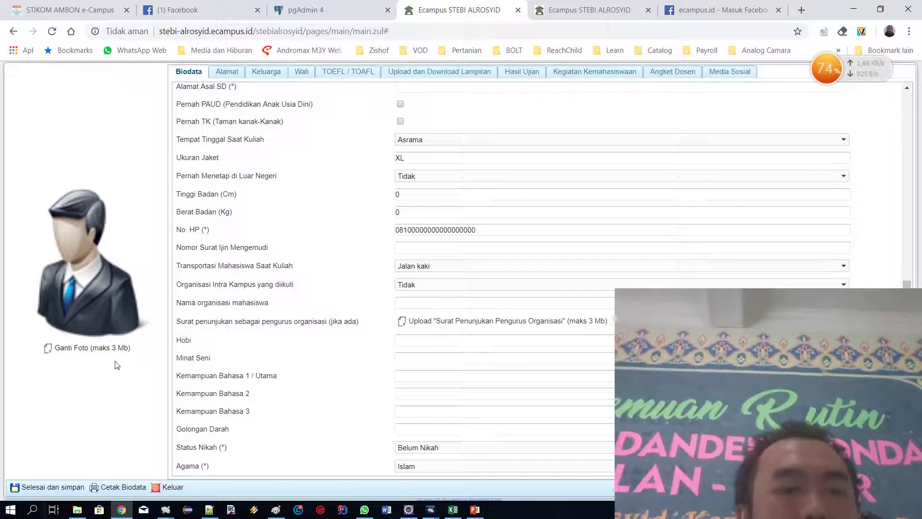
{"action": "left_click", "coordinate": [52, 489]}
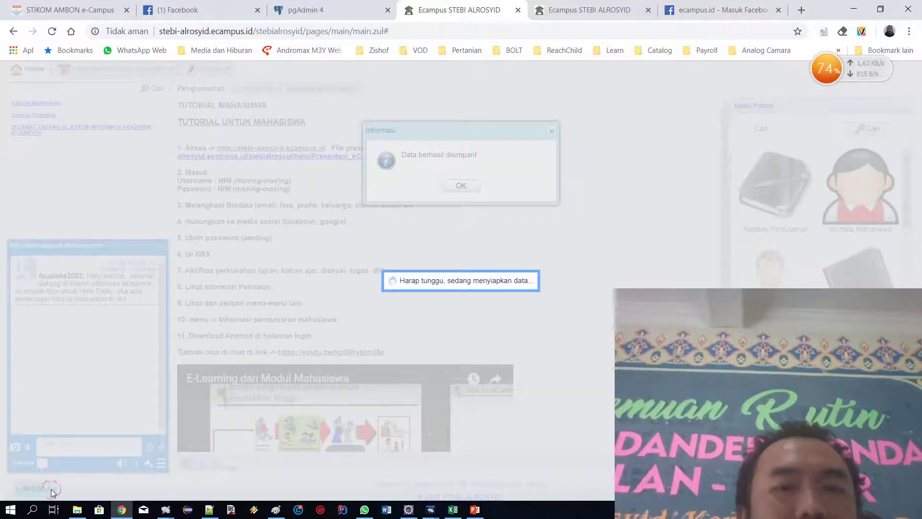
{"action": "left_click", "coordinate": [465, 185]}
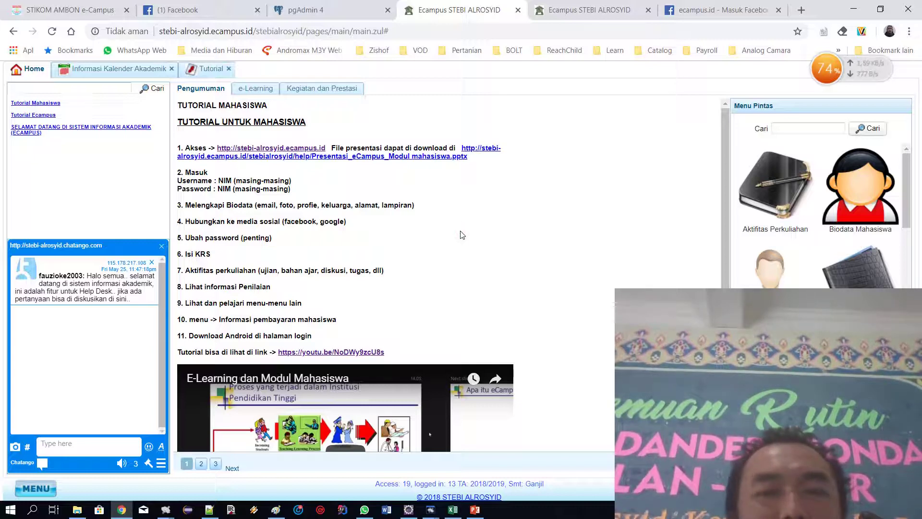
Reload the portal, decline the password change and reopen the student's biodata form
{"action": "left_click", "coordinate": [38, 489]}
{"action": "left_click", "coordinate": [53, 32]}
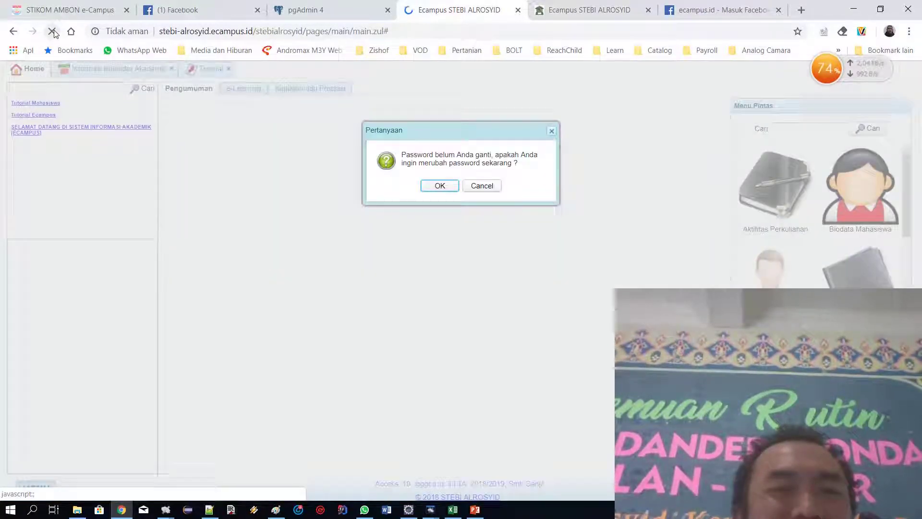
{"action": "left_click", "coordinate": [429, 184]}
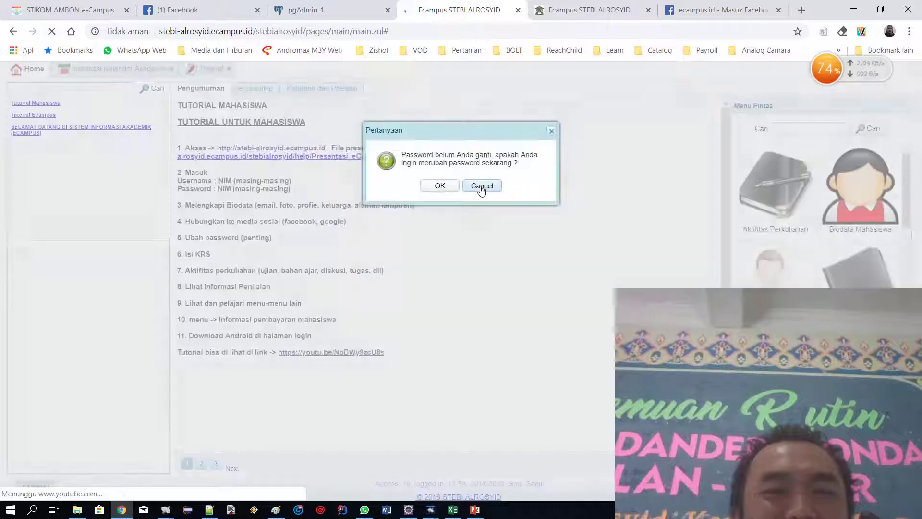
{"action": "left_click", "coordinate": [480, 186]}
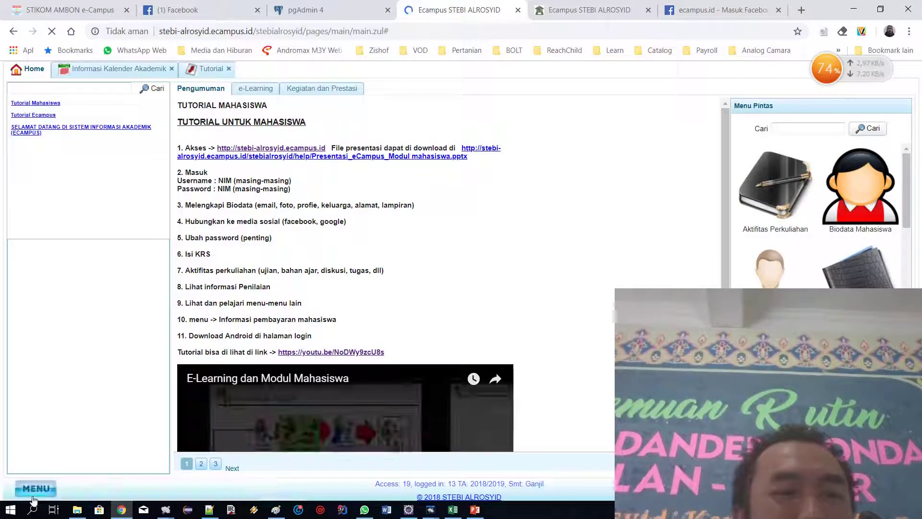
{"action": "left_click", "coordinate": [34, 489]}
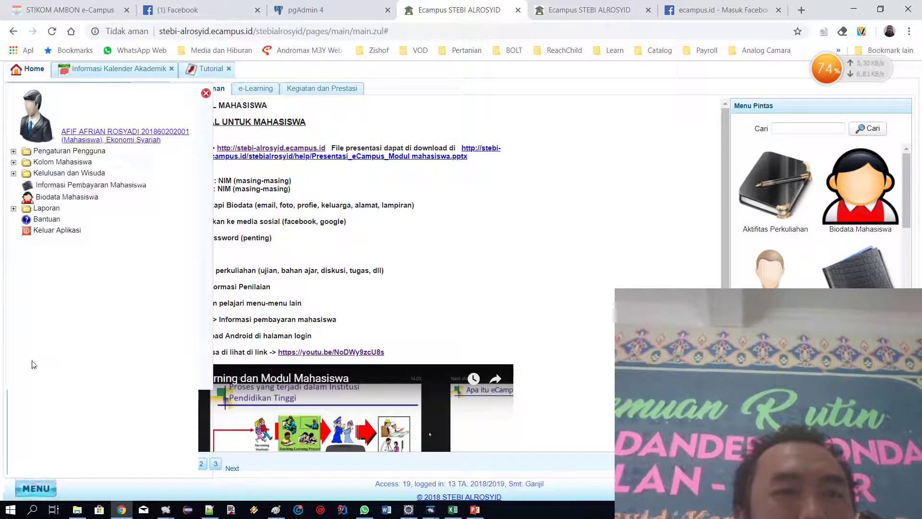
{"action": "left_click", "coordinate": [34, 133]}
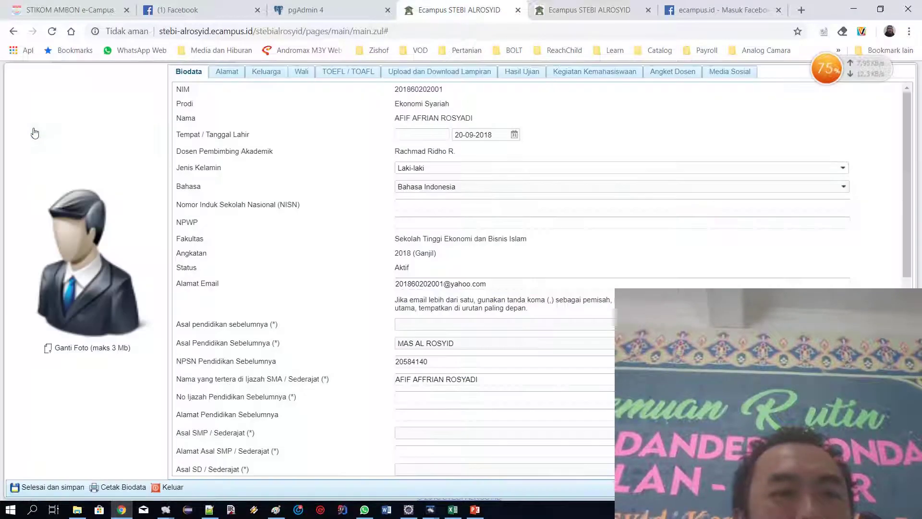
Replace the student's photo with DSC_4426 from the Gambar 1 pictures folder and save the biodata
{"action": "left_click", "coordinate": [74, 353]}
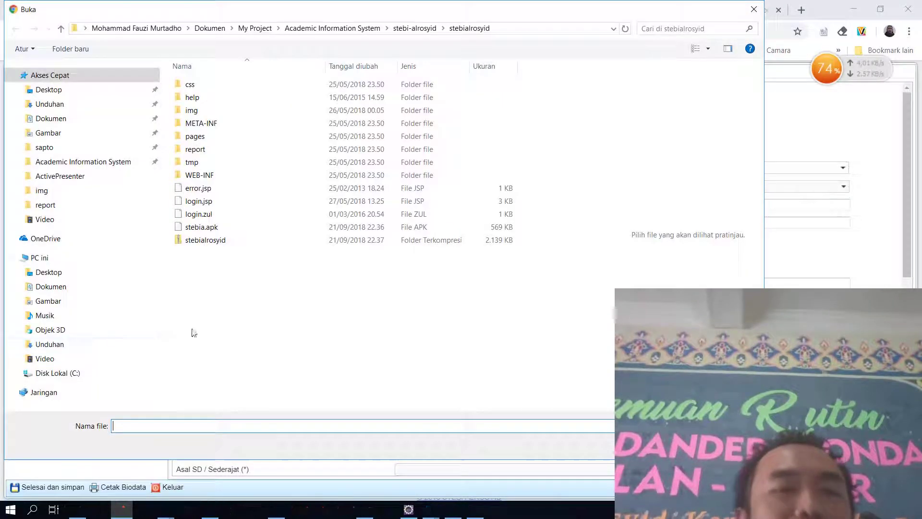
{"action": "left_click", "coordinate": [49, 304]}
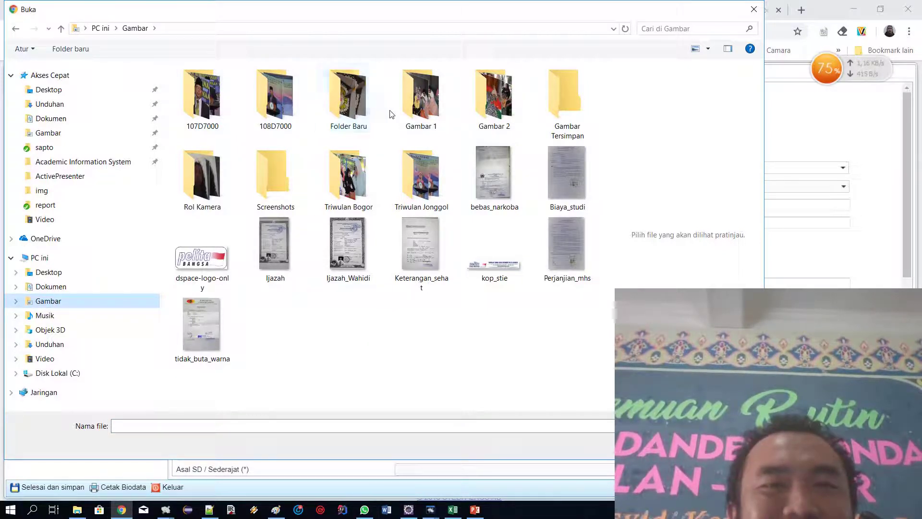
{"action": "left_click", "coordinate": [485, 98]}
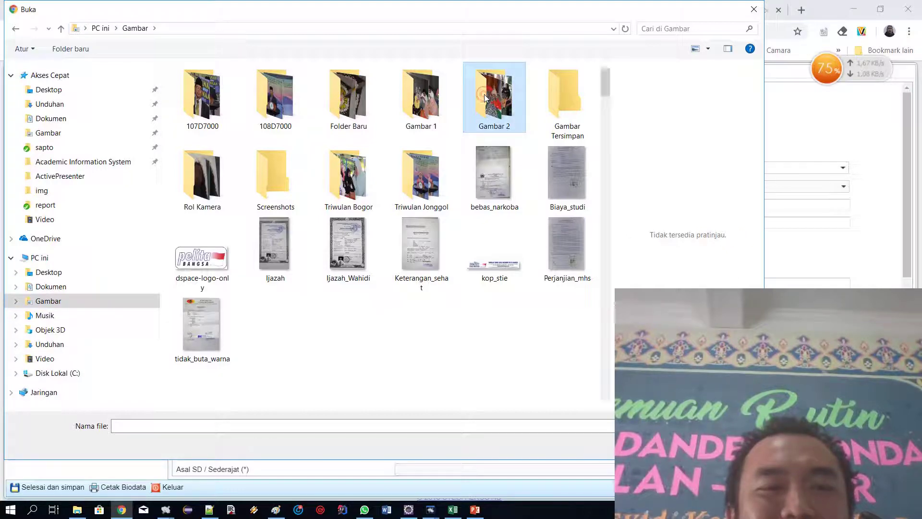
{"action": "double_click", "coordinate": [485, 98]}
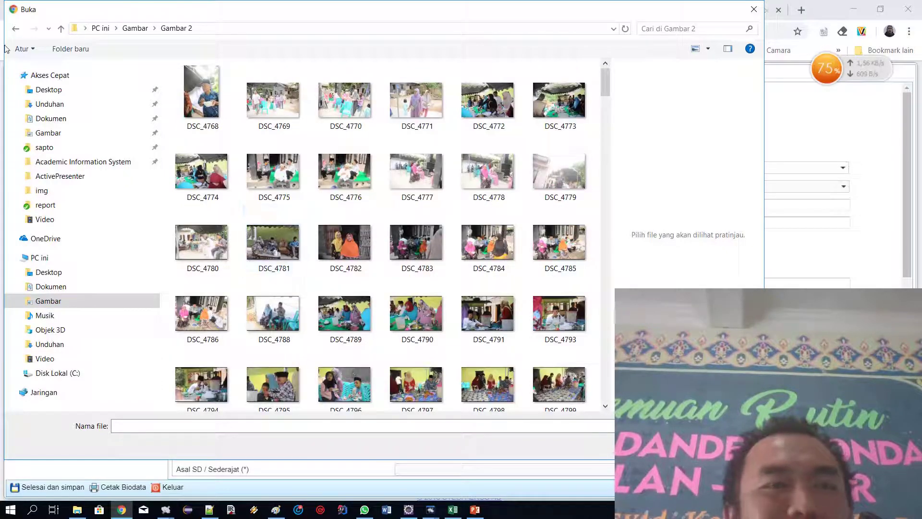
{"action": "left_click", "coordinate": [15, 29]}
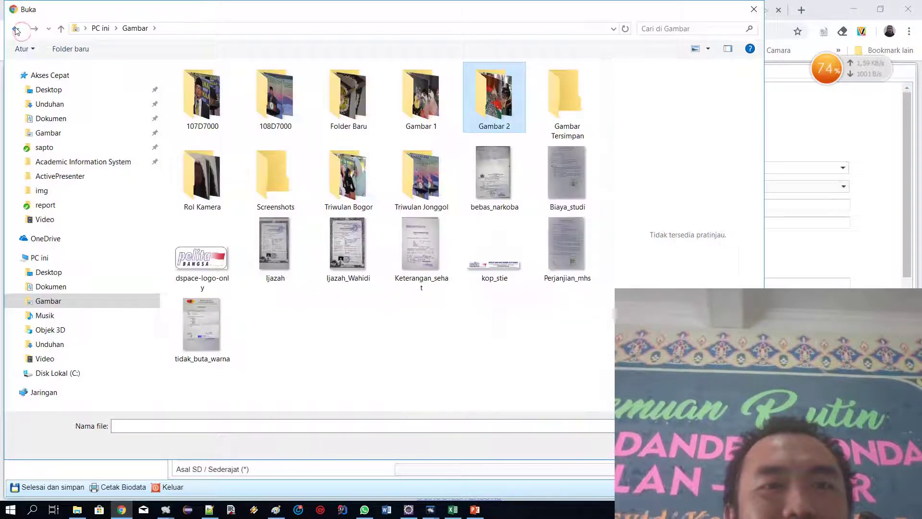
{"action": "double_click", "coordinate": [431, 80]}
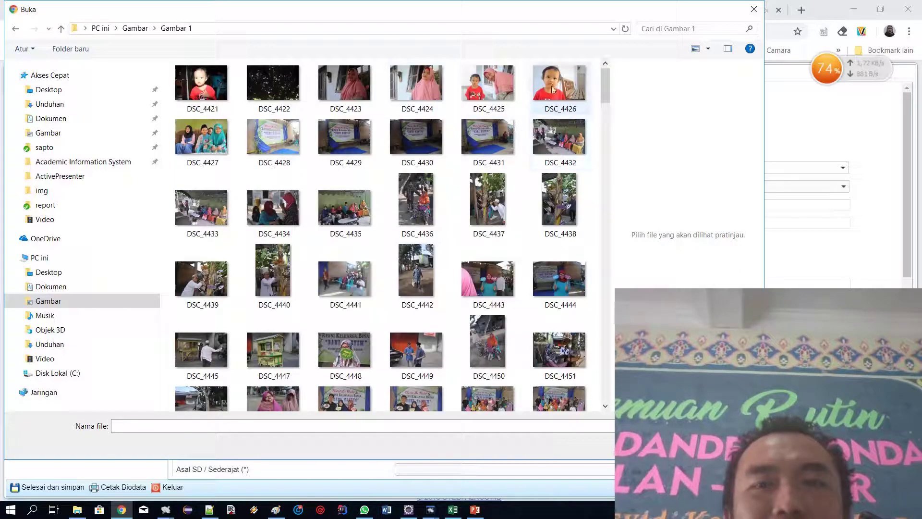
{"action": "double_click", "coordinate": [551, 85]}
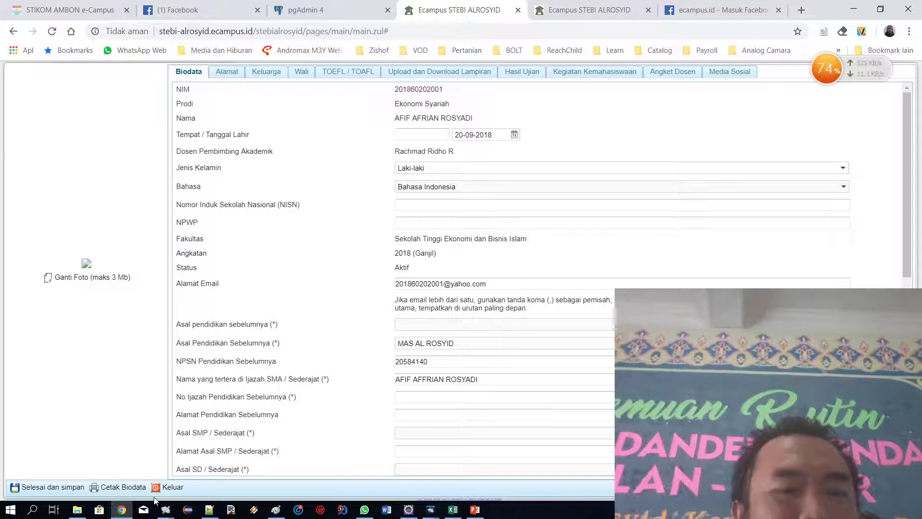
{"action": "left_click", "coordinate": [48, 487]}
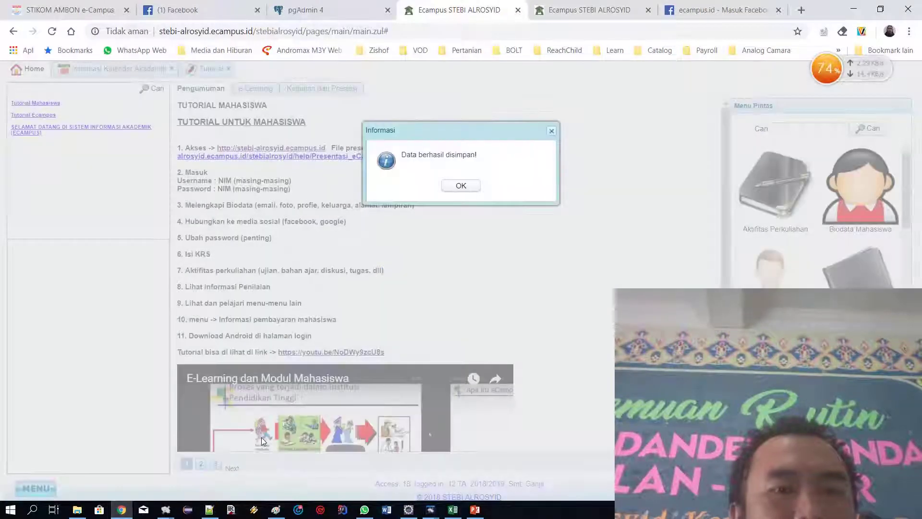
{"action": "left_click", "coordinate": [464, 186]}
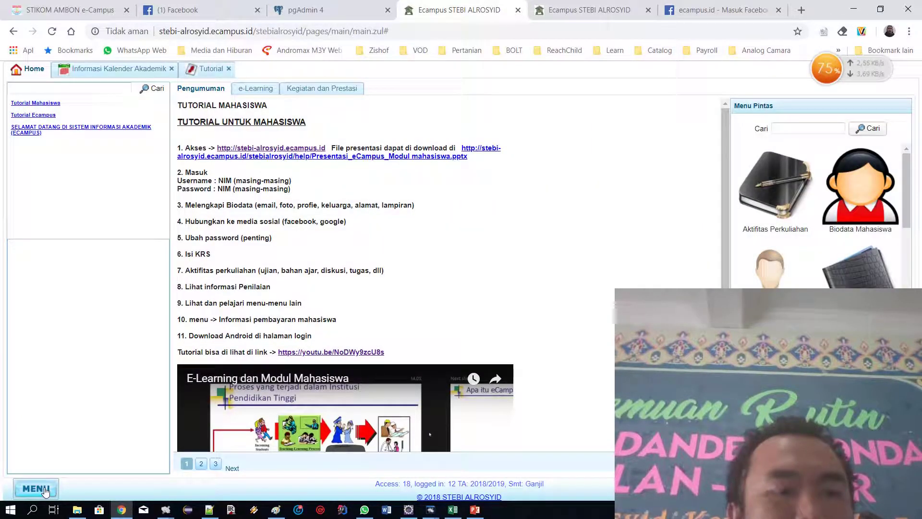
Reopen the student's biodata to check the profile photo, and save the form again
{"action": "left_click", "coordinate": [36, 488]}
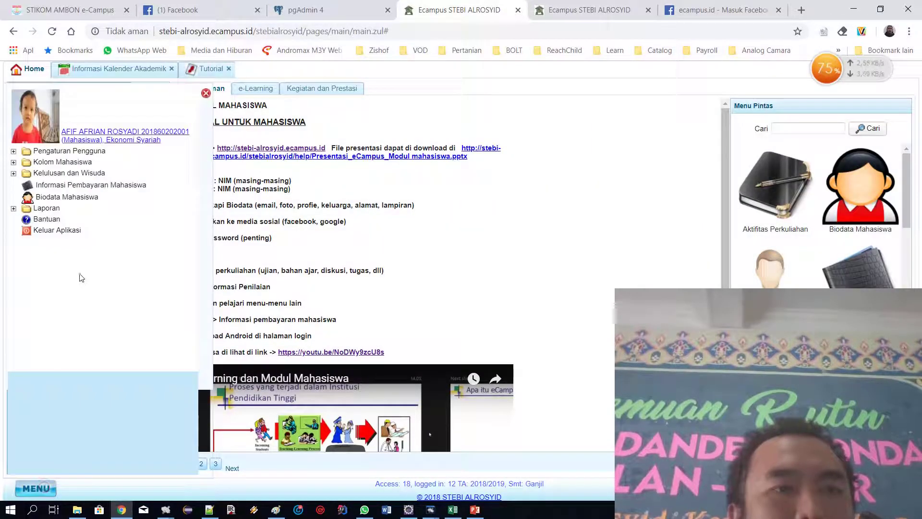
{"action": "left_click", "coordinate": [49, 128]}
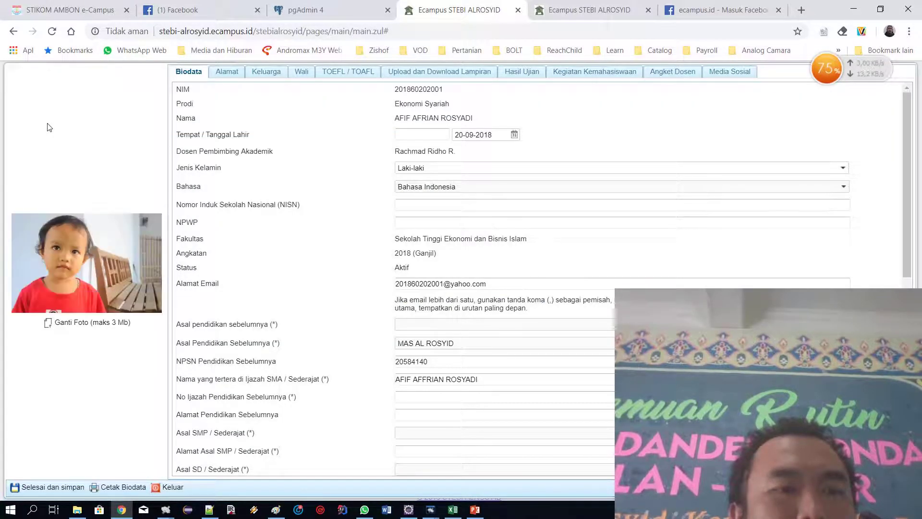
{"action": "left_click", "coordinate": [61, 491]}
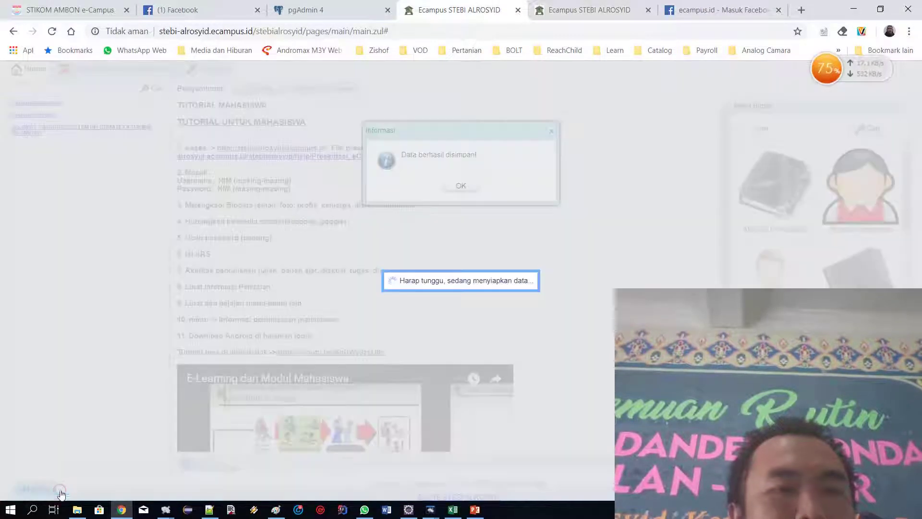
{"action": "left_click", "coordinate": [461, 187]}
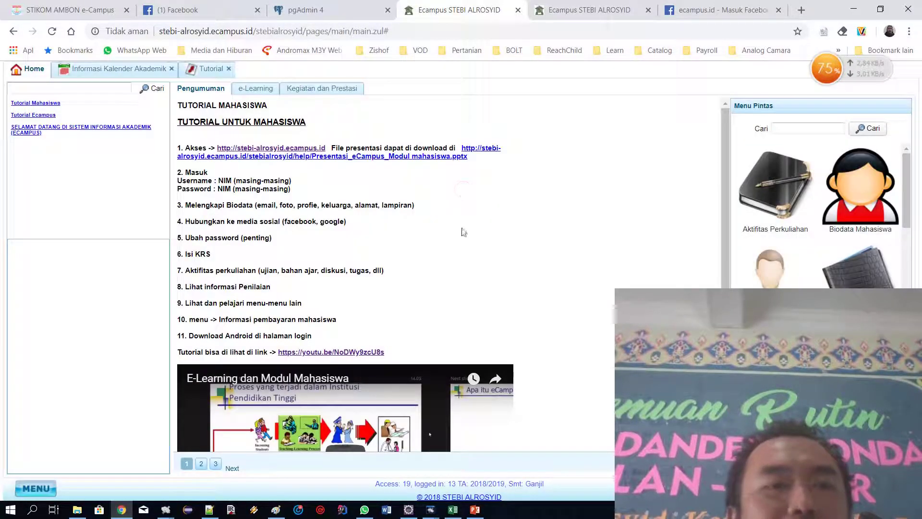
Reload the portal without changing the password, and switch to the Presentasi_eCampus_Modul mahasiswa slides in PowerPoint
{"action": "left_click", "coordinate": [52, 34]}
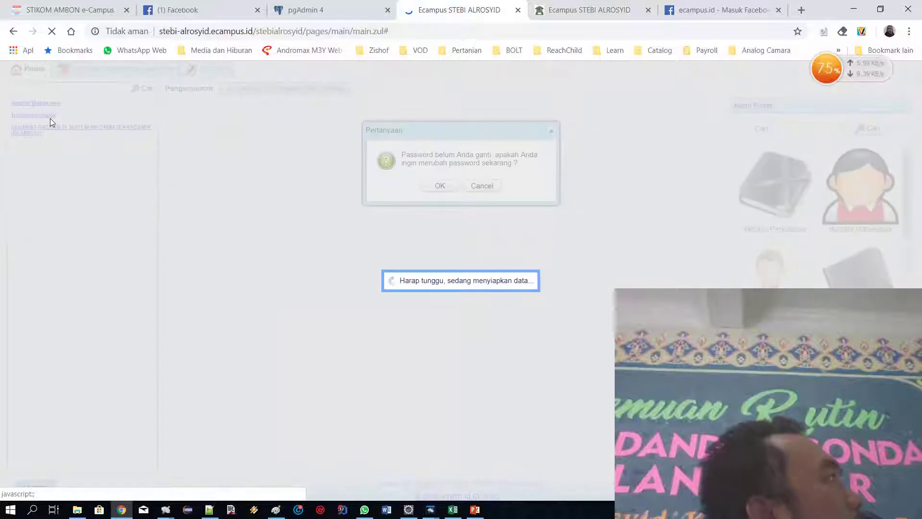
{"action": "left_click", "coordinate": [482, 185]}
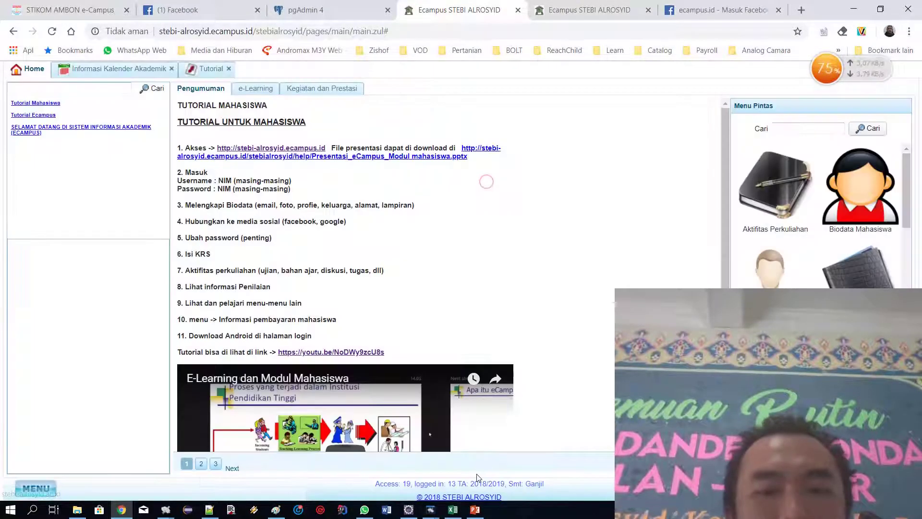
{"action": "left_click", "coordinate": [475, 509]}
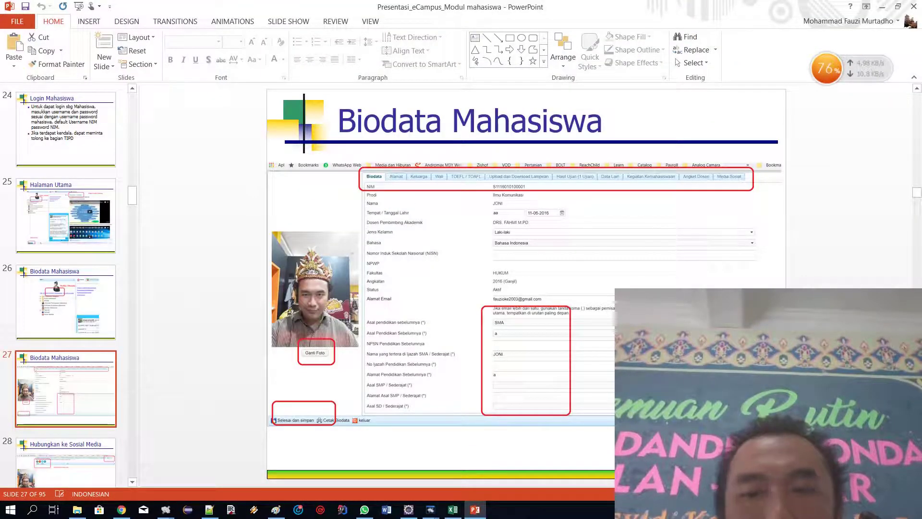
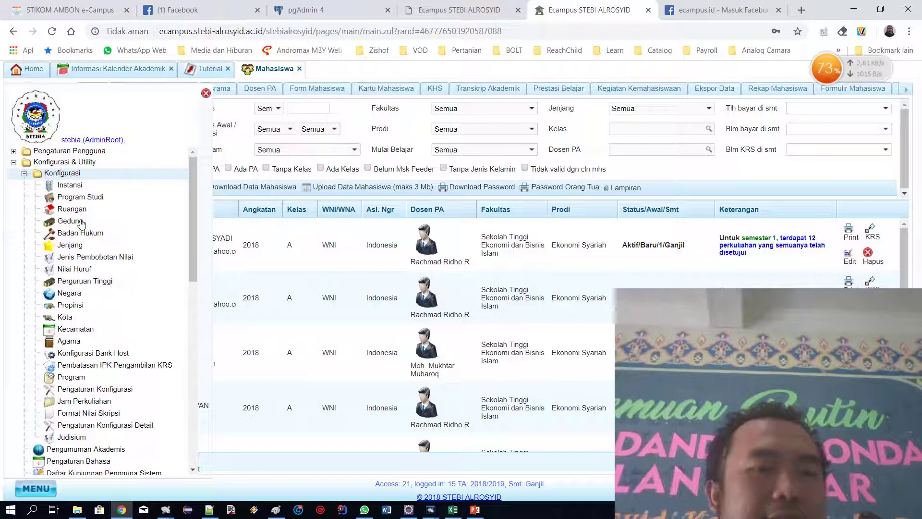
Open the Pengaturan Konfigurasi system settings in the administrator account
{"action": "left_click", "coordinate": [120, 389]}
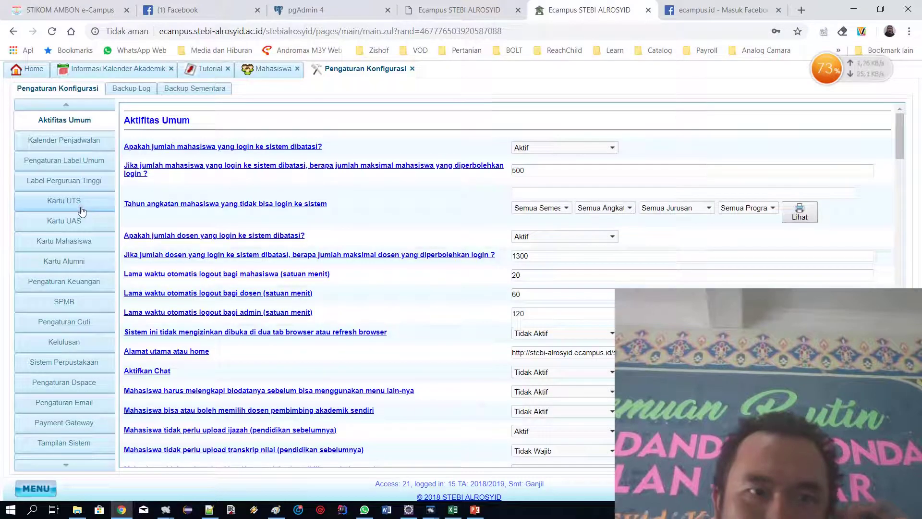
Examine the exam card printing rules in the Kartu UTS and Kartu UAS settings
{"action": "left_click", "coordinate": [79, 206]}
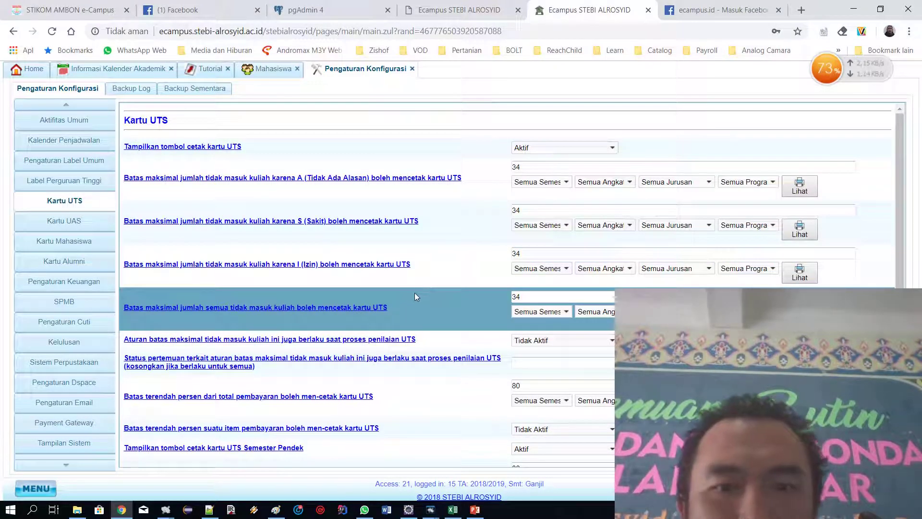
{"action": "scroll", "coordinate": [416, 294], "scroll_direction": "down", "scroll_amount": 2}
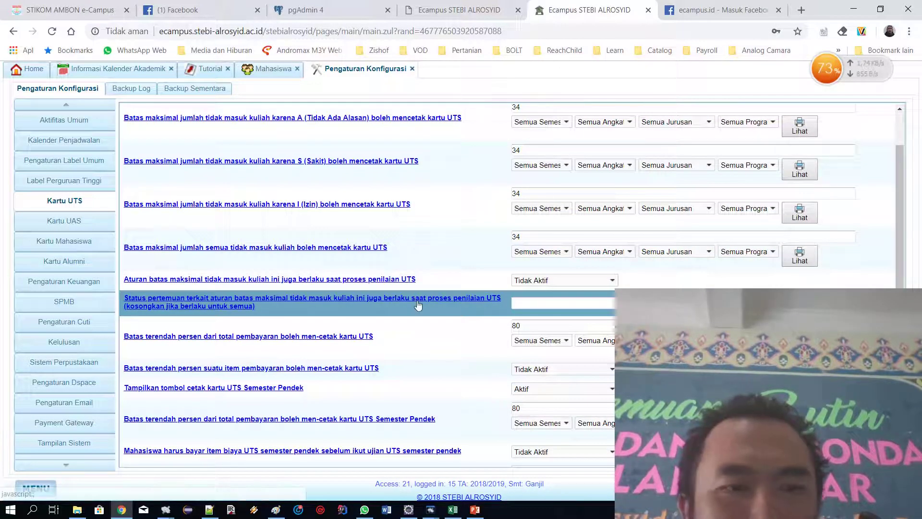
{"action": "scroll", "coordinate": [416, 298], "scroll_direction": "up", "scroll_amount": 1}
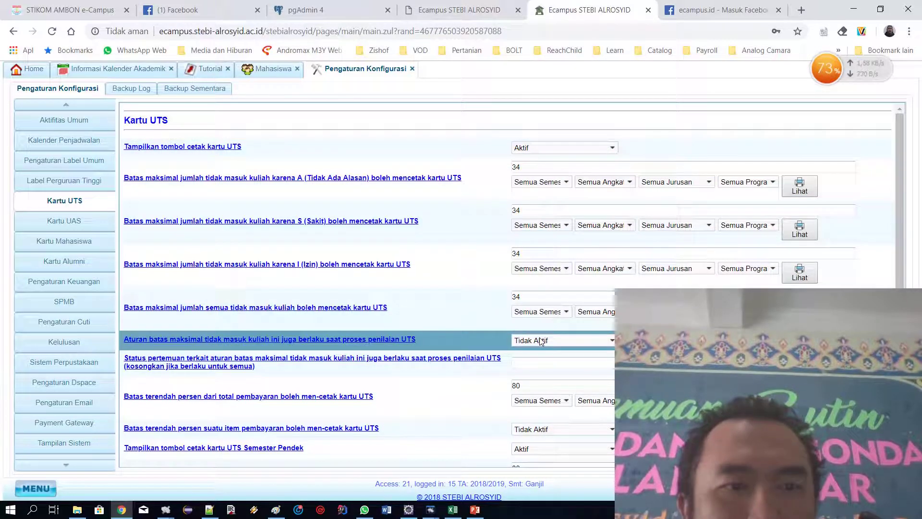
{"action": "scroll", "coordinate": [533, 336], "scroll_direction": "down", "scroll_amount": 2}
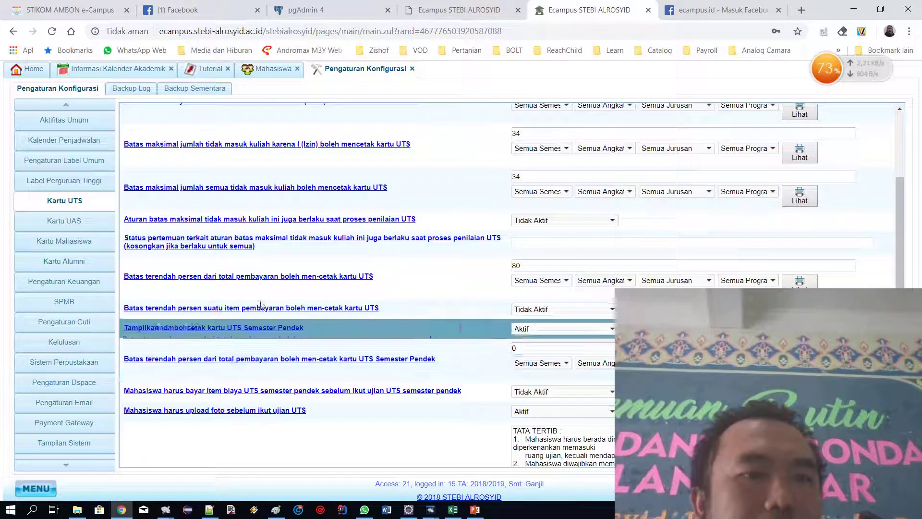
{"action": "left_click", "coordinate": [92, 223]}
{"action": "scroll", "coordinate": [372, 279], "scroll_direction": "down", "scroll_amount": 2}
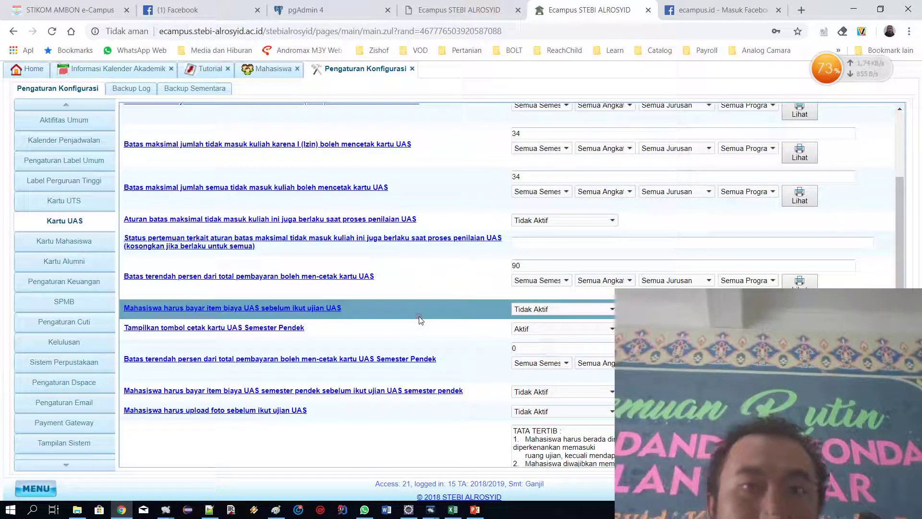
Try to print the midterm exam card (Kartu UTS) from the student's KRS page
{"action": "left_click", "coordinate": [459, 9]}
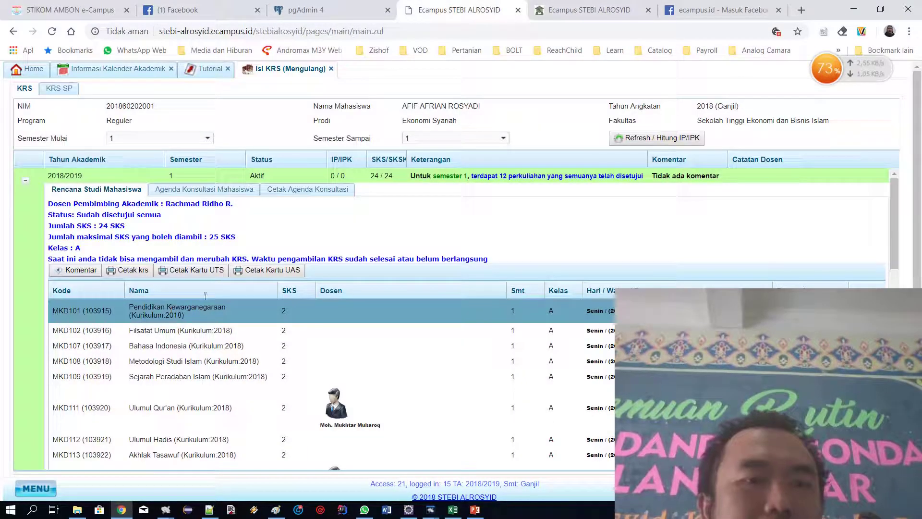
{"action": "left_click", "coordinate": [209, 271]}
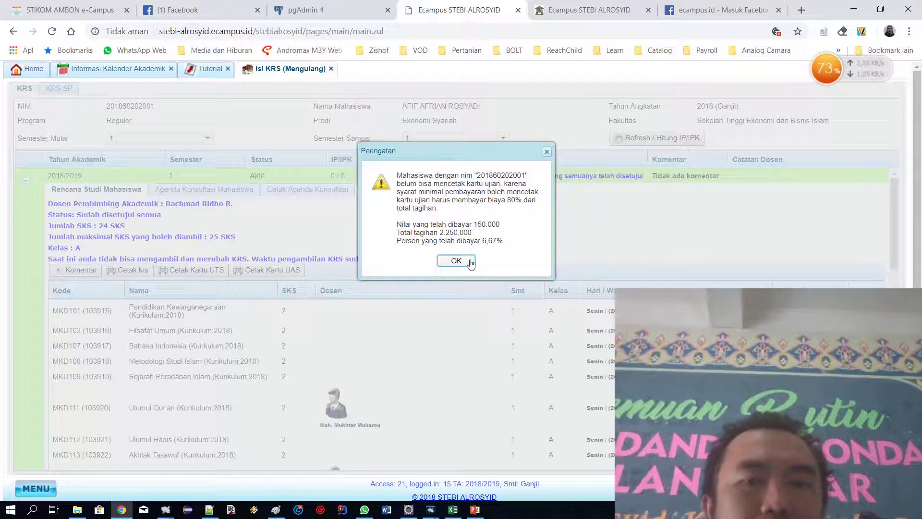
{"action": "left_click", "coordinate": [469, 263]}
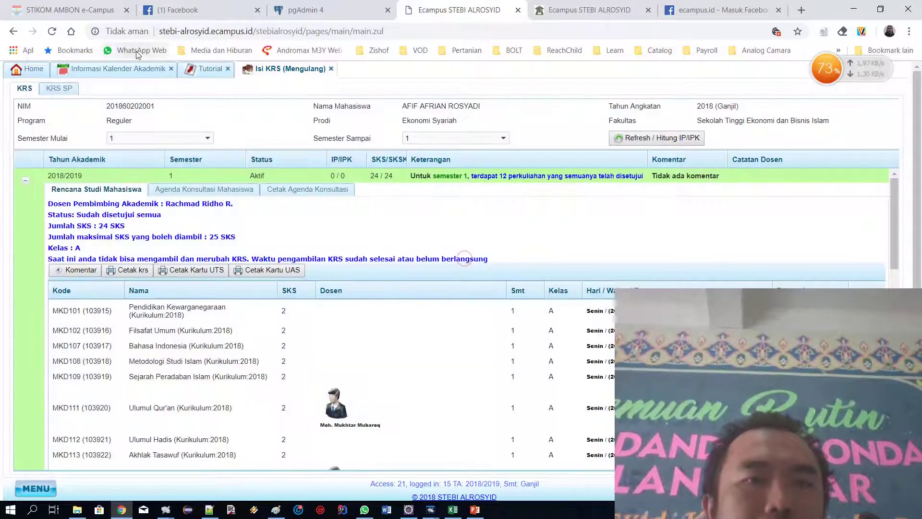
Close and reopen the student's Isi KRS (Mengulang) page
{"action": "left_click", "coordinate": [330, 71]}
{"action": "left_click", "coordinate": [36, 488]}
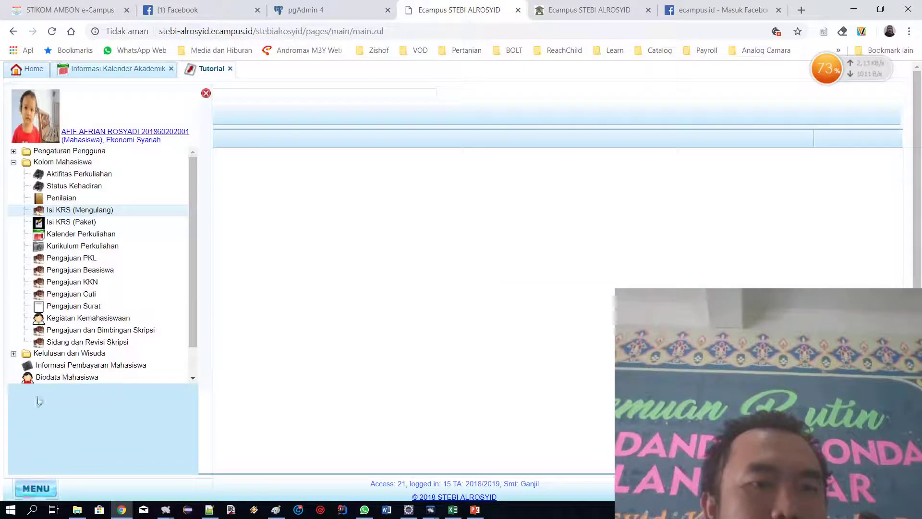
{"action": "left_click", "coordinate": [91, 207]}
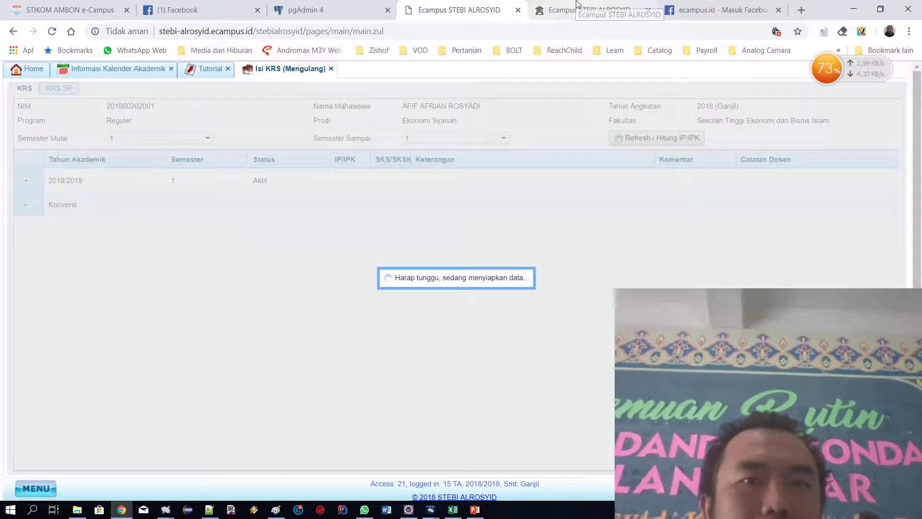
Open the menu management page menu.zul in the administrator session without saving the offered login password
{"action": "left_click", "coordinate": [581, 11]}
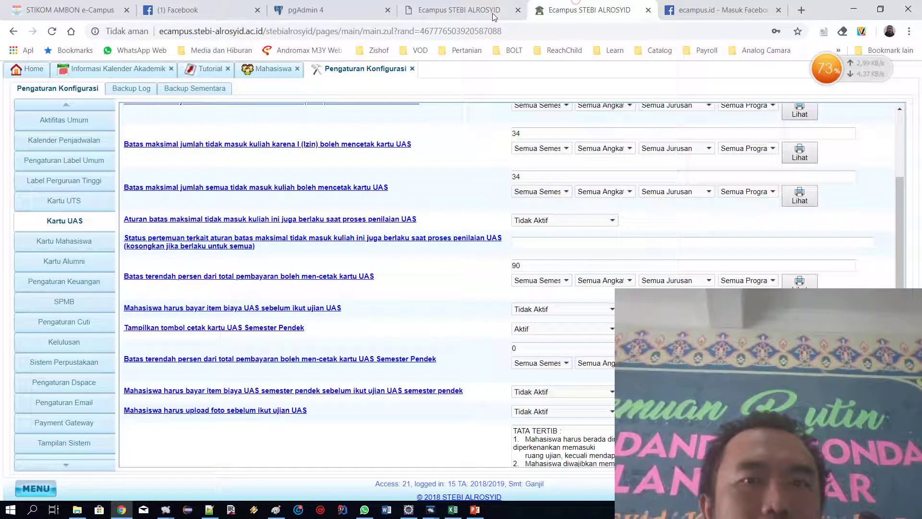
{"action": "double_click", "coordinate": [371, 32]}
{"action": "type", "text": "menu"}
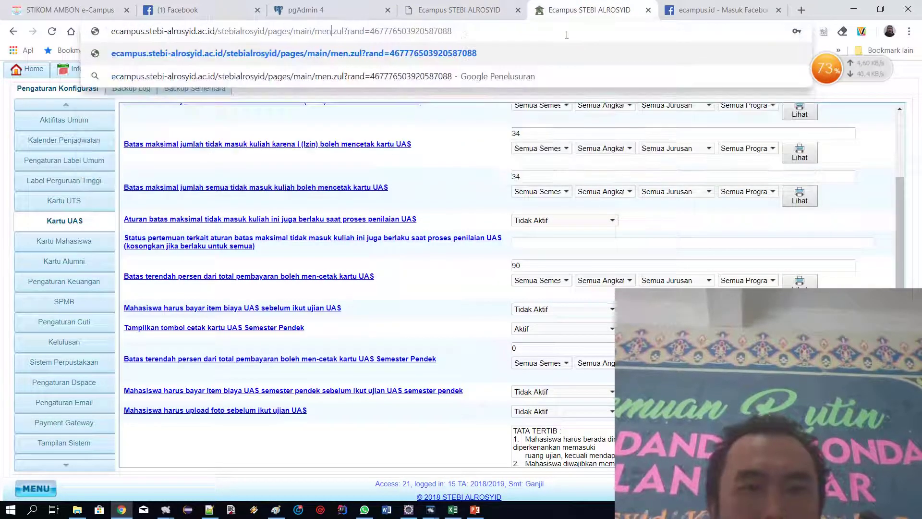
{"action": "key", "text": "Return"}
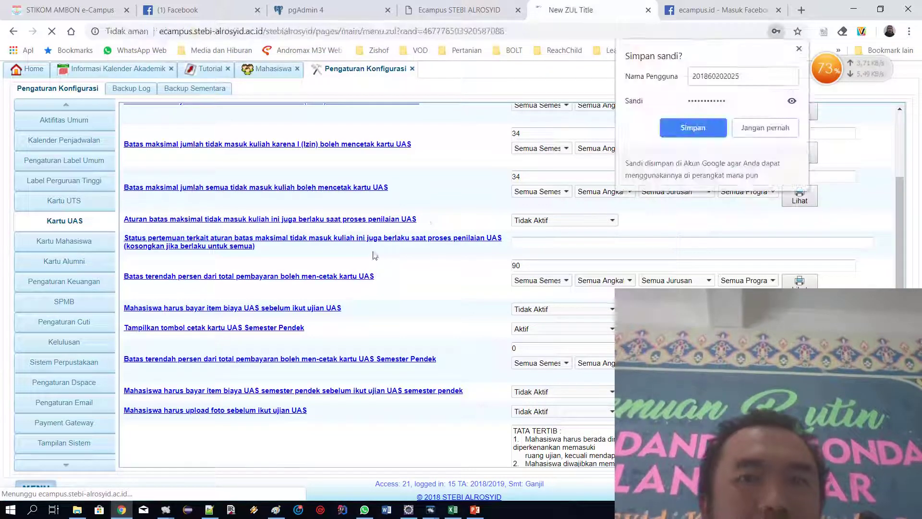
{"action": "left_click", "coordinate": [798, 48]}
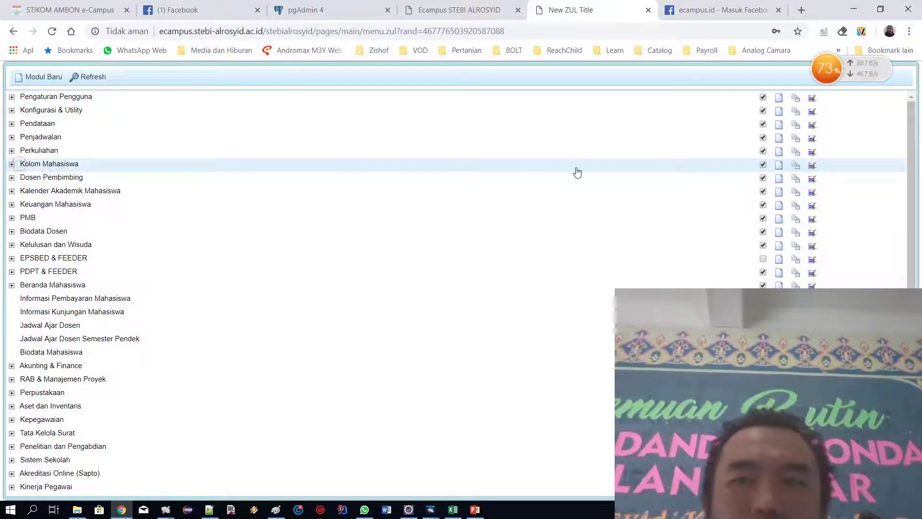
Rename the Kolom Mahasiswa module as Beranda Mahasiswa and save it
{"action": "left_click", "coordinate": [812, 166]}
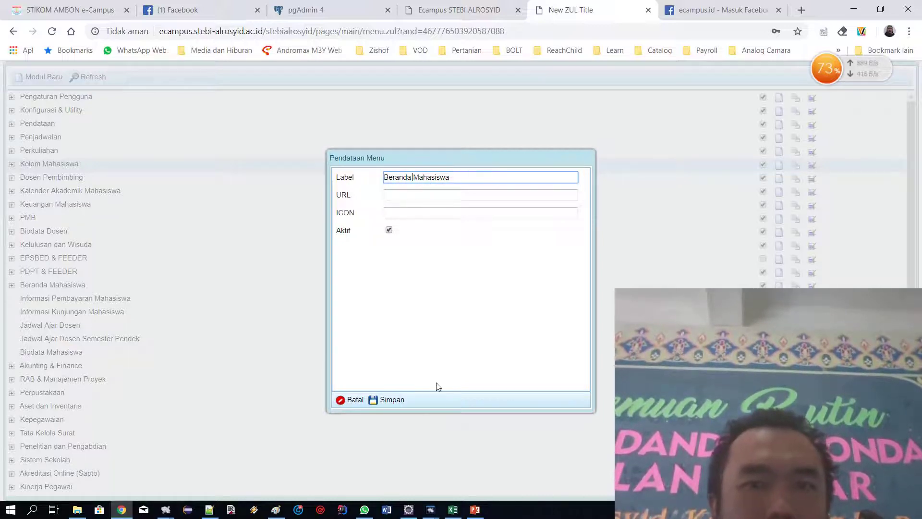
{"action": "left_click", "coordinate": [393, 406]}
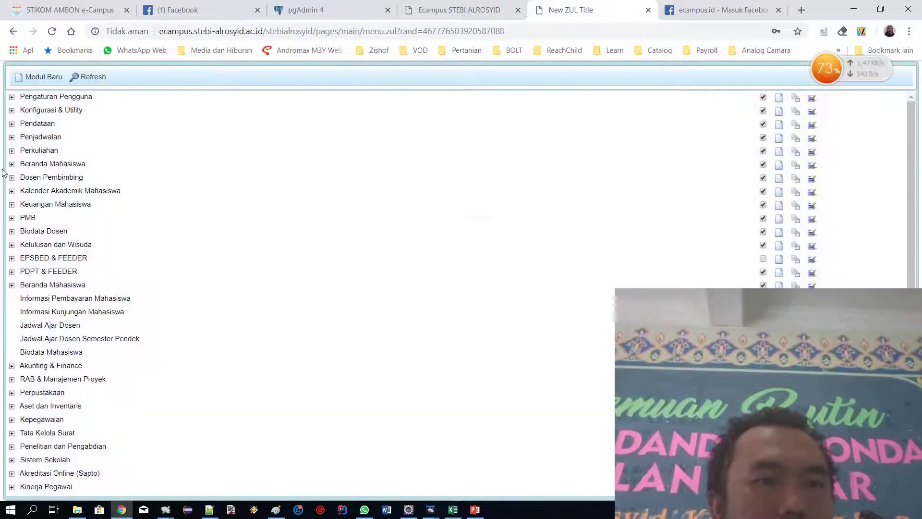
Deactivate Isi KRS (Non Paket), Isi KRS (Paket) and Isi KRS Konversi under Beranda Mahasiswa
{"action": "left_click", "coordinate": [12, 165]}
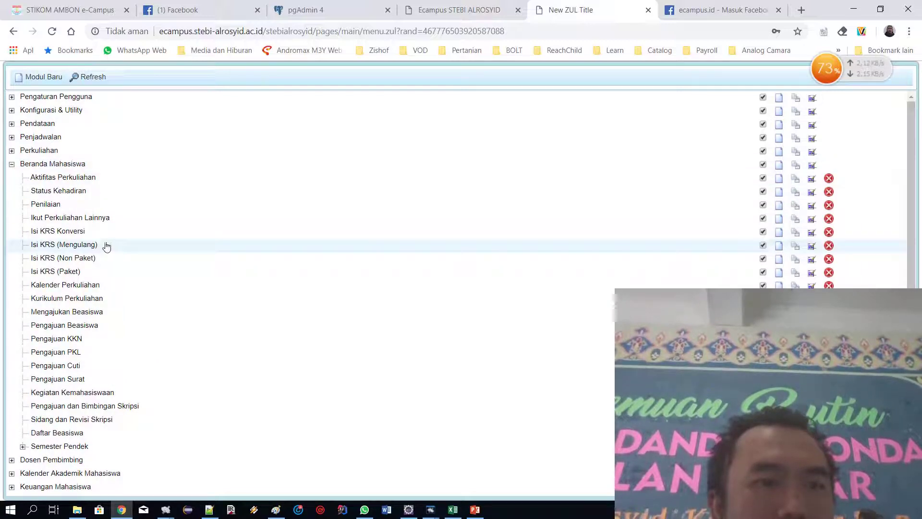
{"action": "left_click", "coordinate": [105, 259]}
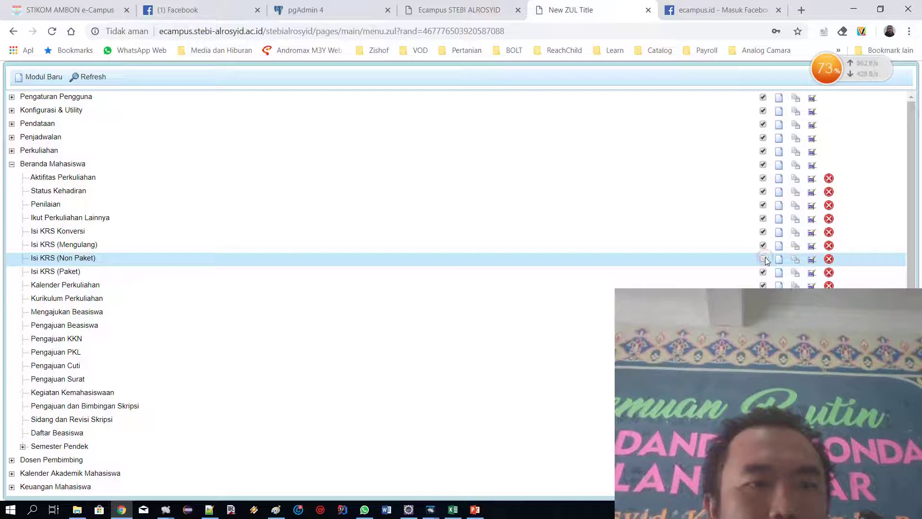
{"action": "left_click", "coordinate": [763, 272]}
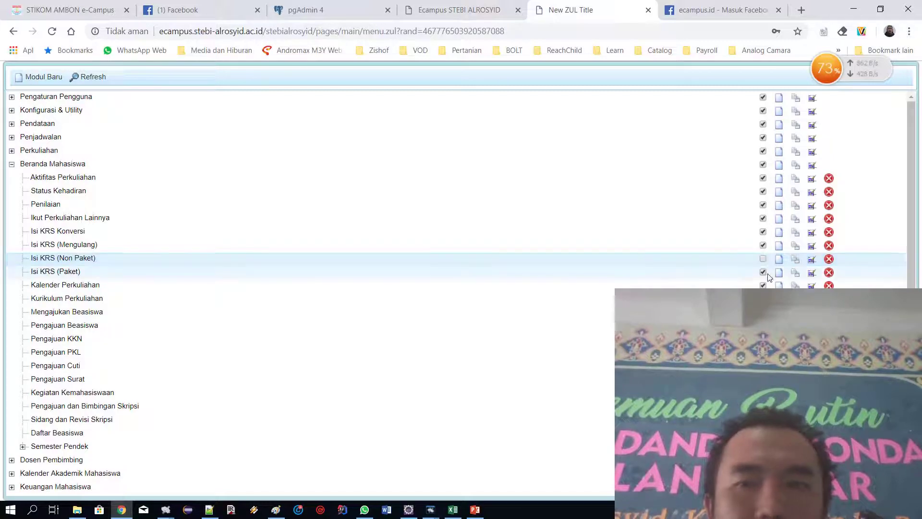
{"action": "left_click", "coordinate": [763, 232]}
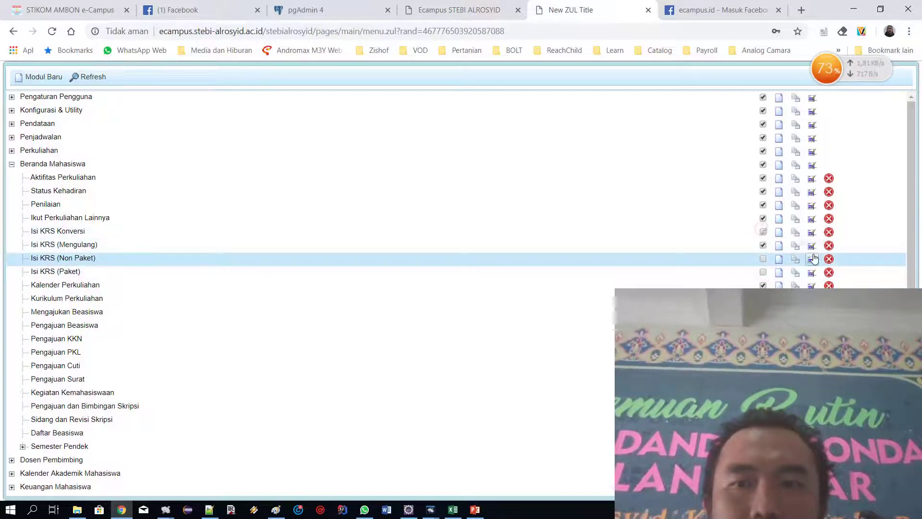
Rename the Isi KRS (Mengulang) menu entry as Rencana Studi Mahasiswa and save it
{"action": "left_click", "coordinate": [812, 246]}
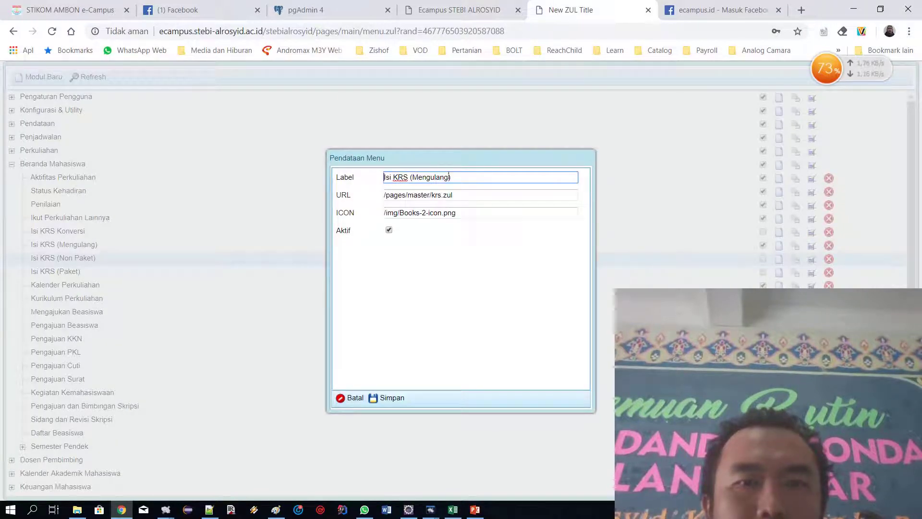
{"action": "key", "text": "shift+Left"}
{"action": "key", "text": "shift+Left"}
{"action": "type", "text": "Ren"}
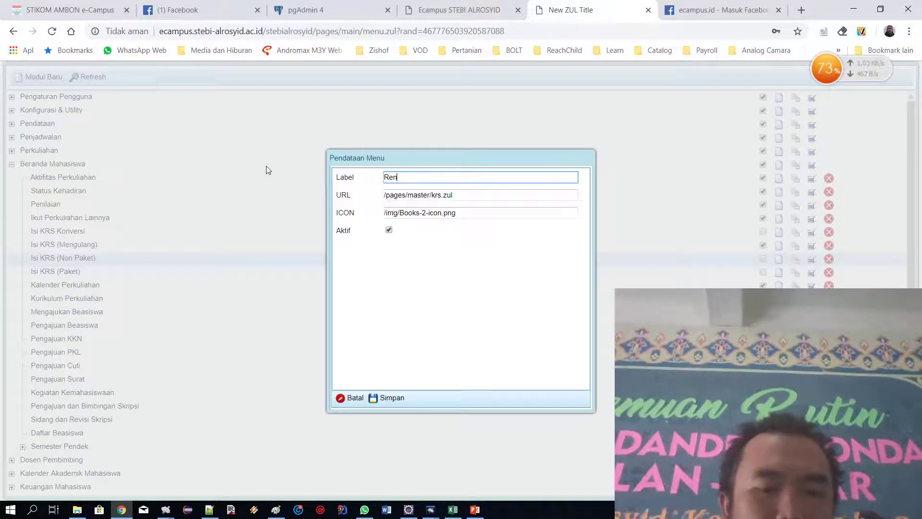
{"action": "type", "text": "cana Studi M"}
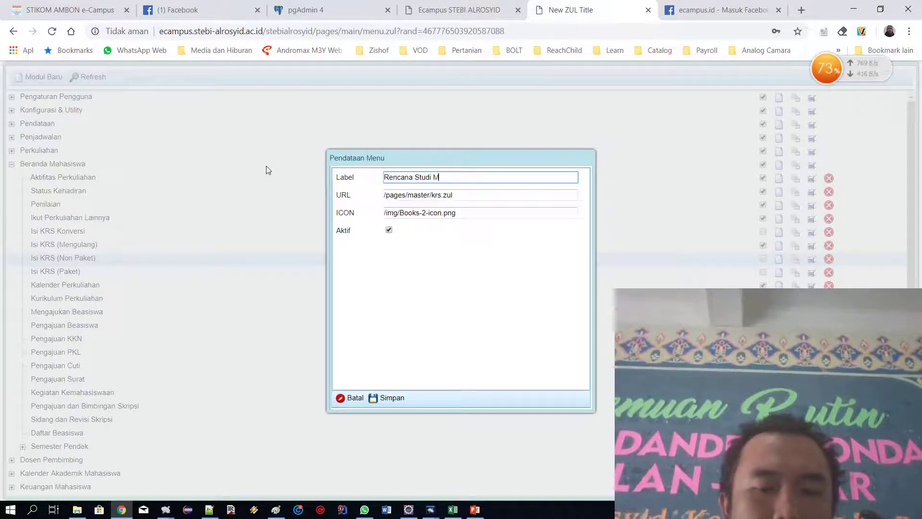
{"action": "type", "text": "ahasiswa"}
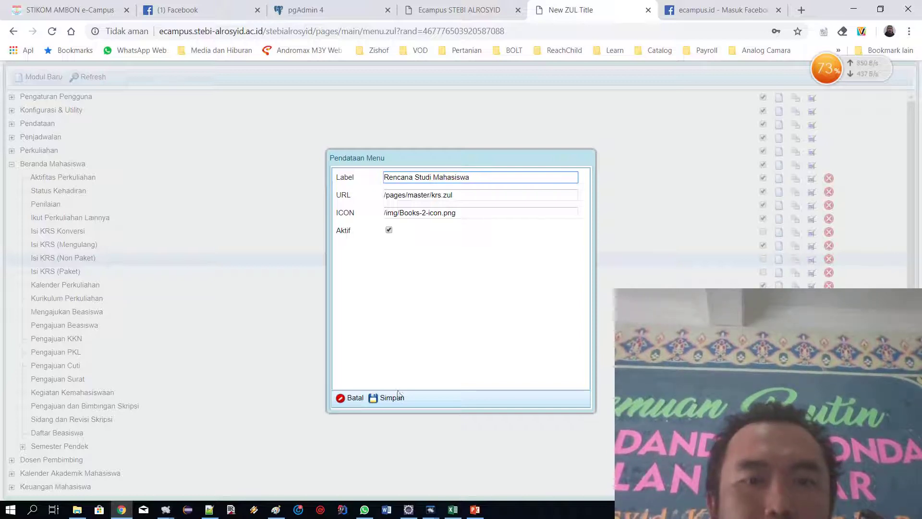
{"action": "left_click", "coordinate": [394, 398]}
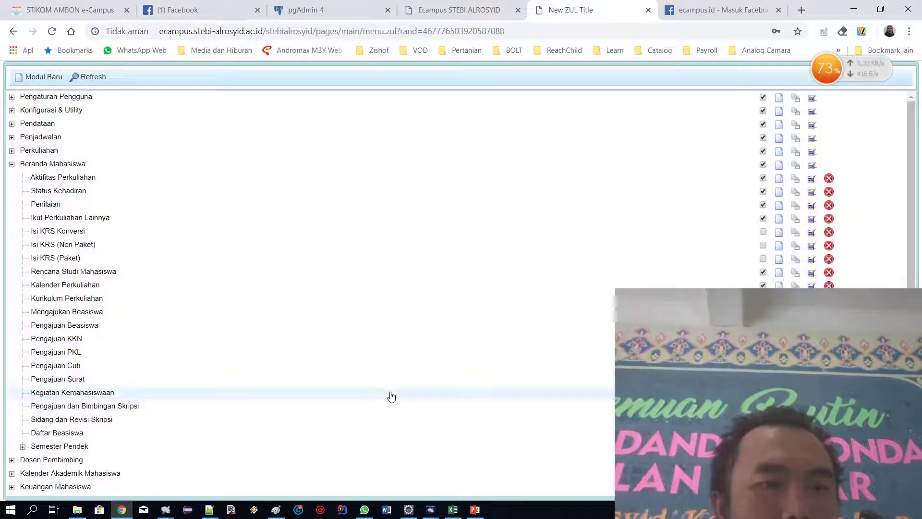
Return to the main administrator page and search the Grup Pengguna list for group names containing maha
{"action": "left_click", "coordinate": [13, 31]}
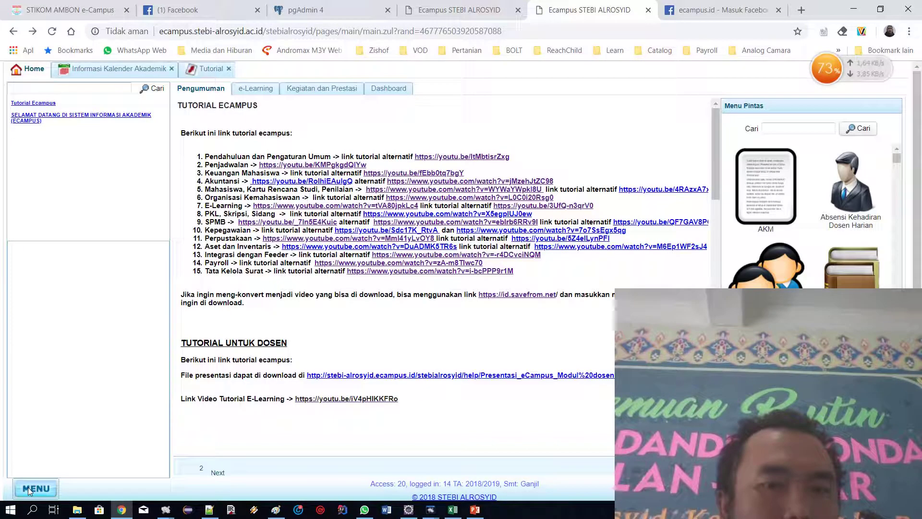
{"action": "left_click", "coordinate": [28, 487]}
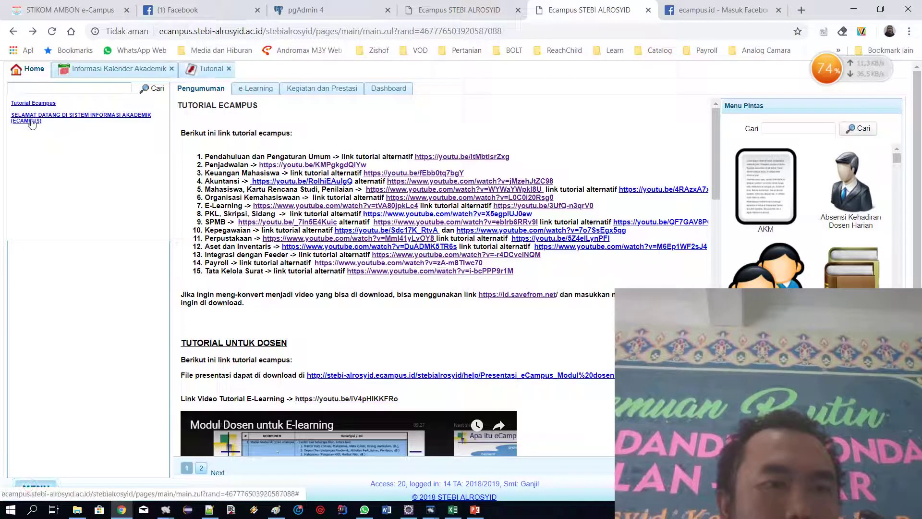
{"action": "left_click", "coordinate": [43, 153]}
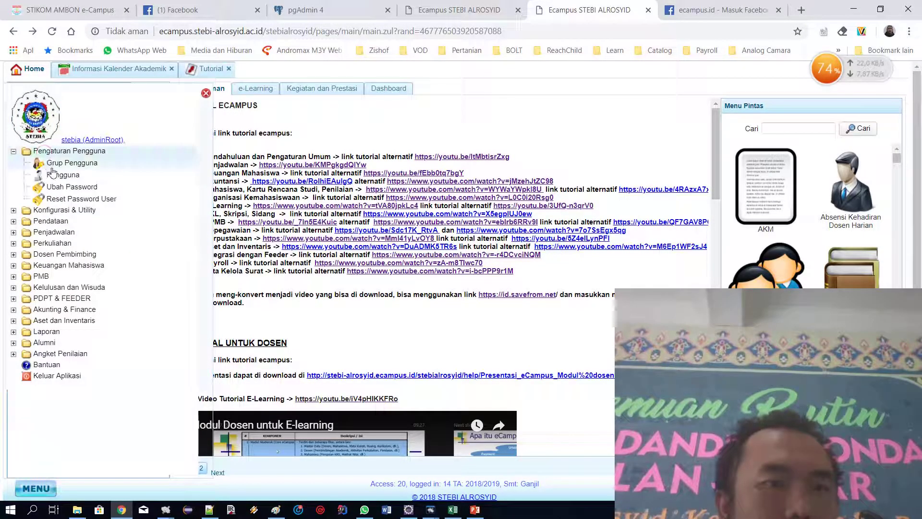
{"action": "left_click", "coordinate": [57, 163]}
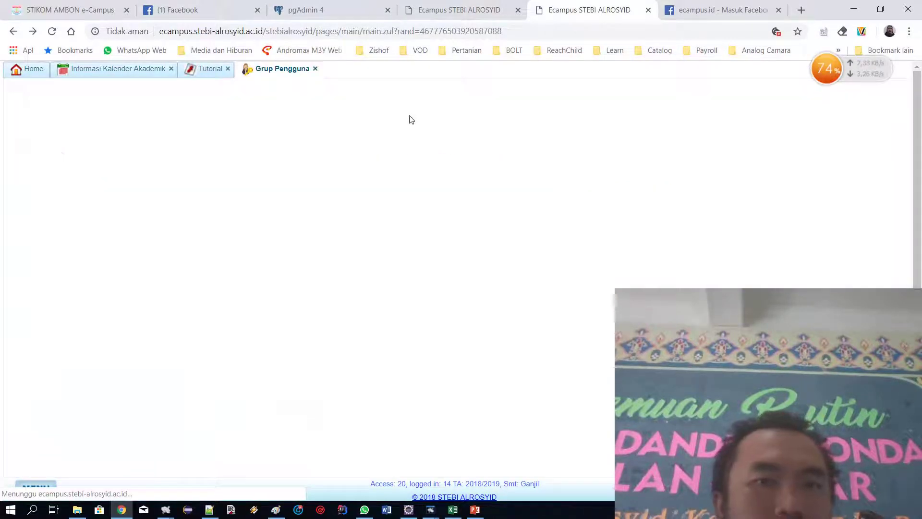
{"action": "left_click", "coordinate": [400, 91]}
{"action": "type", "text": "maha"}
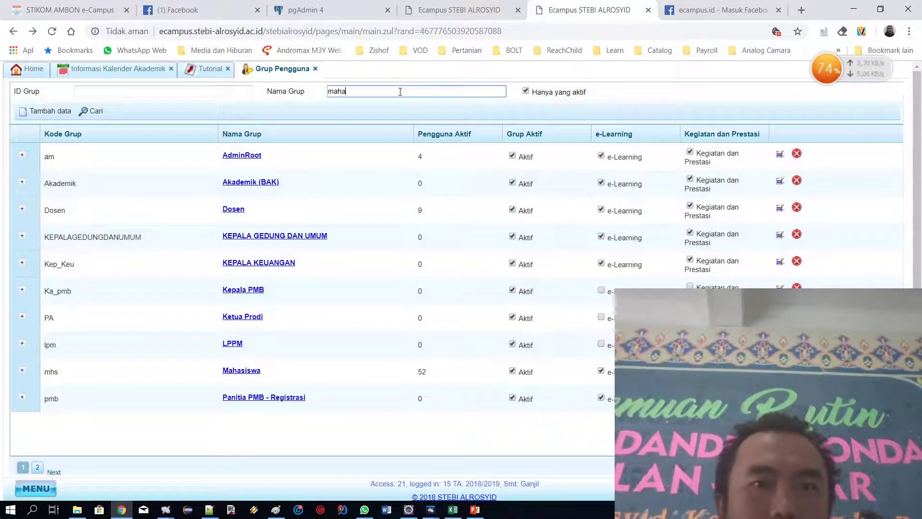
{"action": "key", "text": "Return"}
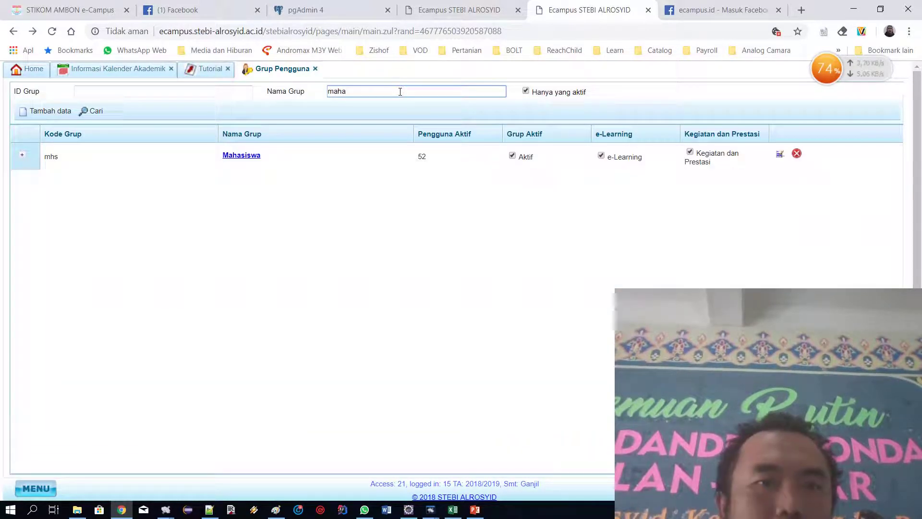
Add Ikut Perkuliahan Lainnya under Beranda Mahasiswa to the Mahasiswa group's menu structure and save it
{"action": "left_click", "coordinate": [23, 156]}
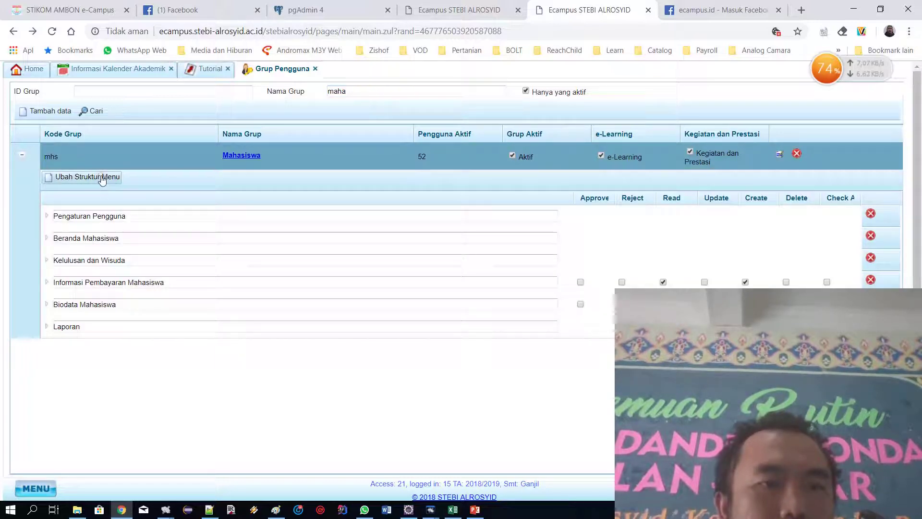
{"action": "left_click", "coordinate": [101, 178]}
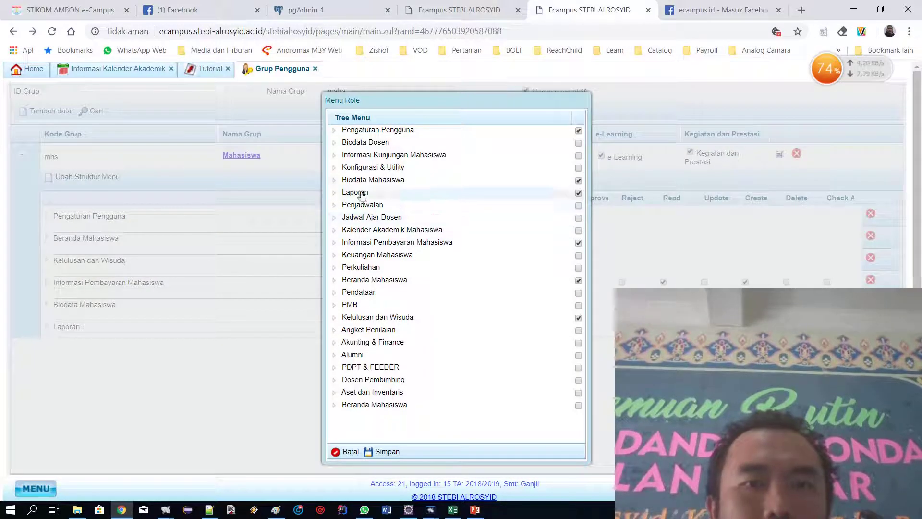
{"action": "left_click", "coordinate": [334, 406]}
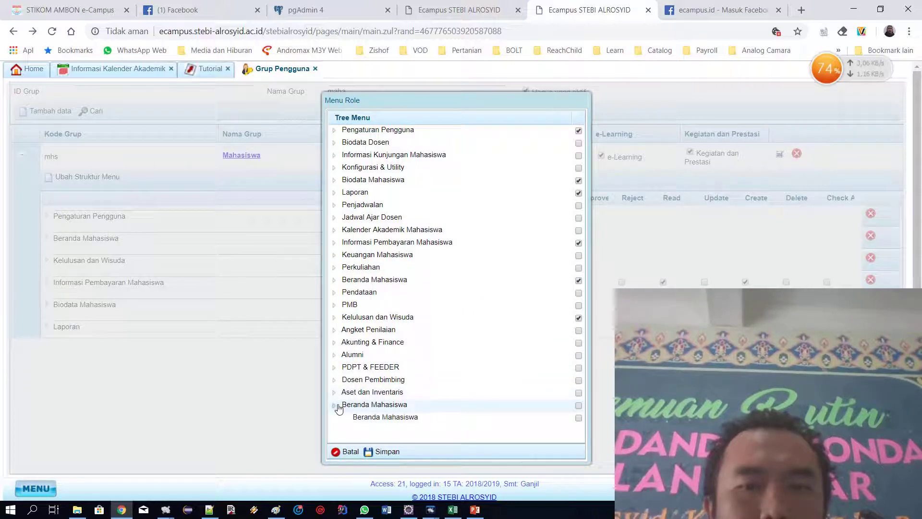
{"action": "left_click", "coordinate": [335, 406]}
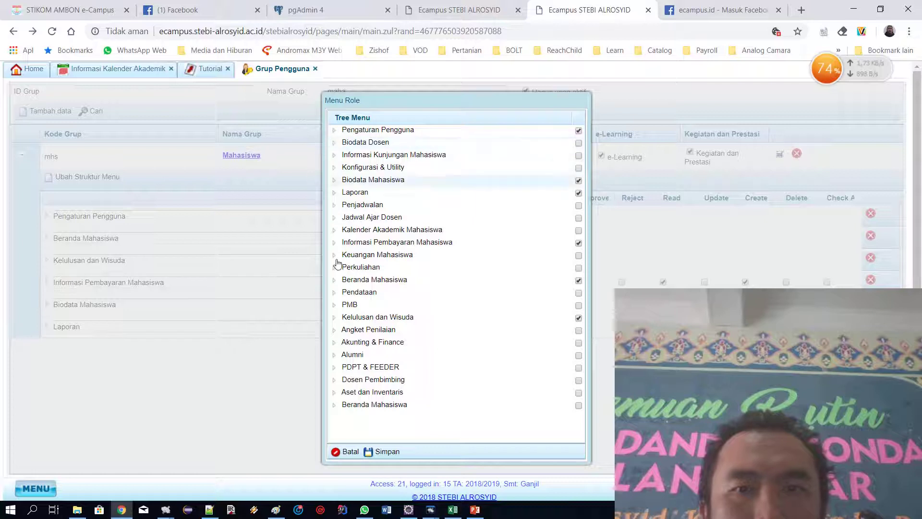
{"action": "left_click", "coordinate": [335, 285]}
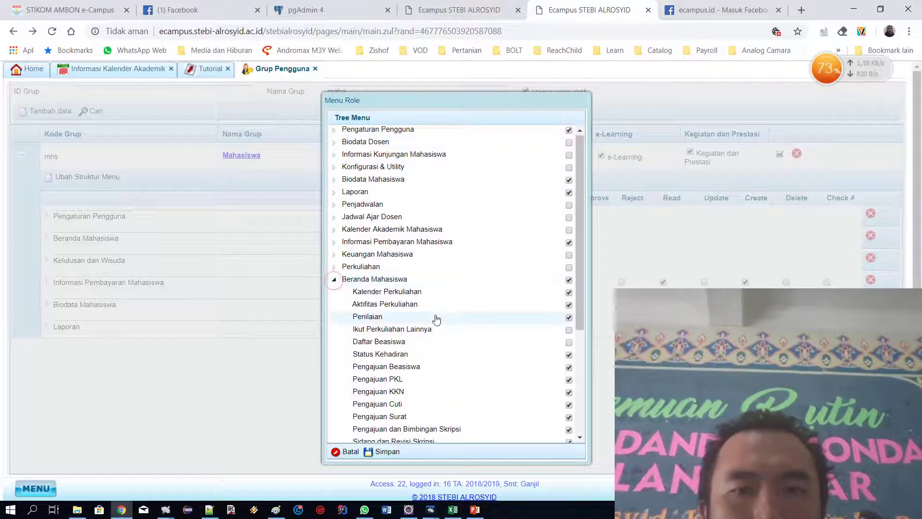
{"action": "scroll", "coordinate": [434, 319], "scroll_direction": "down", "scroll_amount": 3}
{"action": "left_click", "coordinate": [568, 210]}
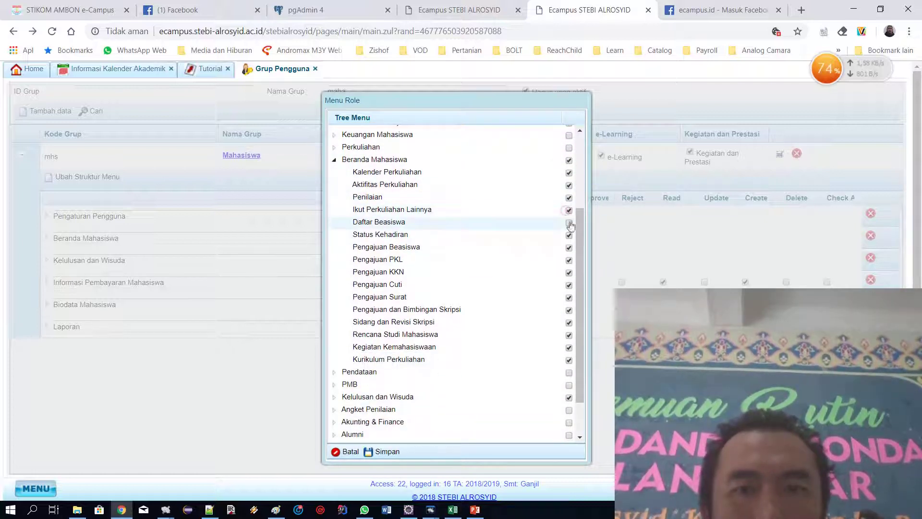
{"action": "left_click", "coordinate": [569, 223]}
{"action": "left_click", "coordinate": [569, 223]}
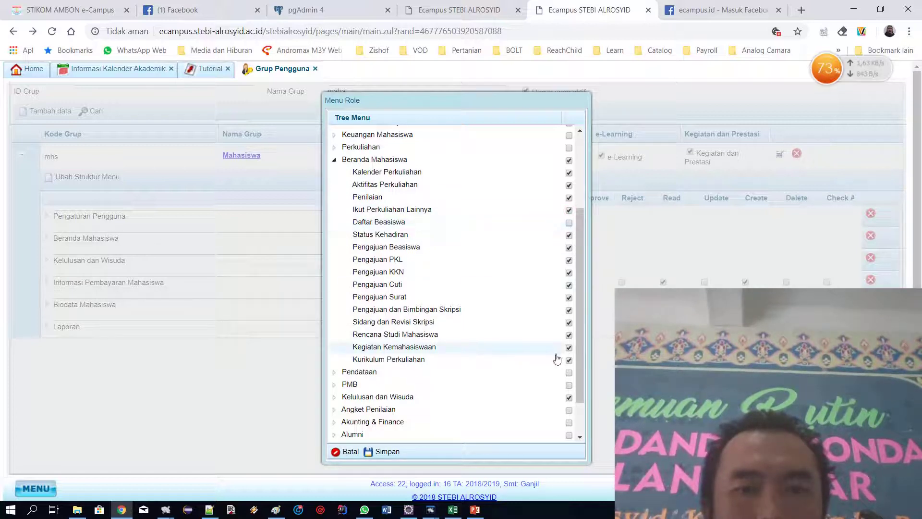
{"action": "left_click", "coordinate": [376, 457]}
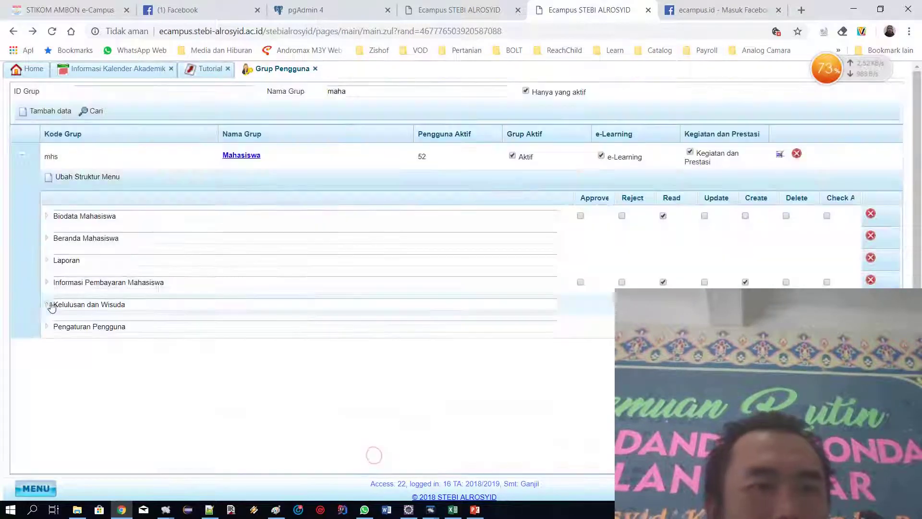
Grant the Mahasiswa group all permissions on Ikut Perkuliahan Lainnya under Beranda Mahasiswa
{"action": "left_click", "coordinate": [46, 238]}
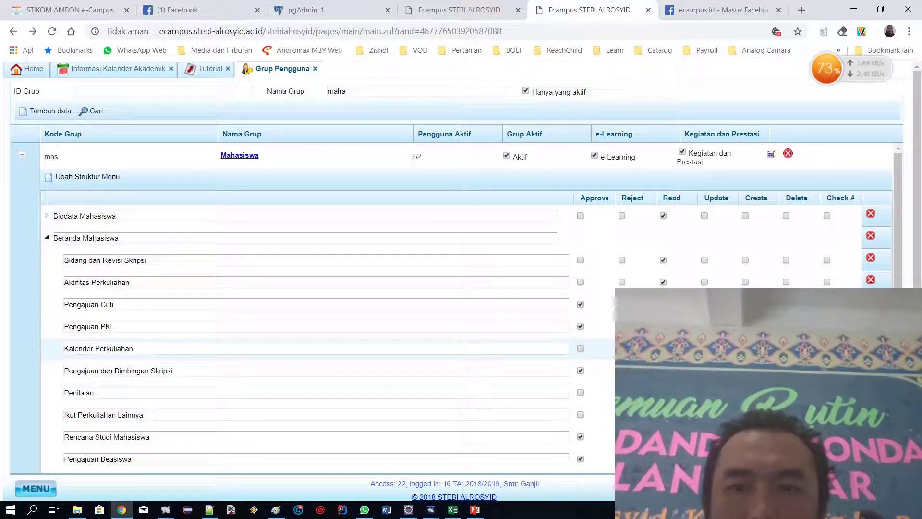
{"action": "scroll", "coordinate": [307, 349], "scroll_direction": "down", "scroll_amount": 4}
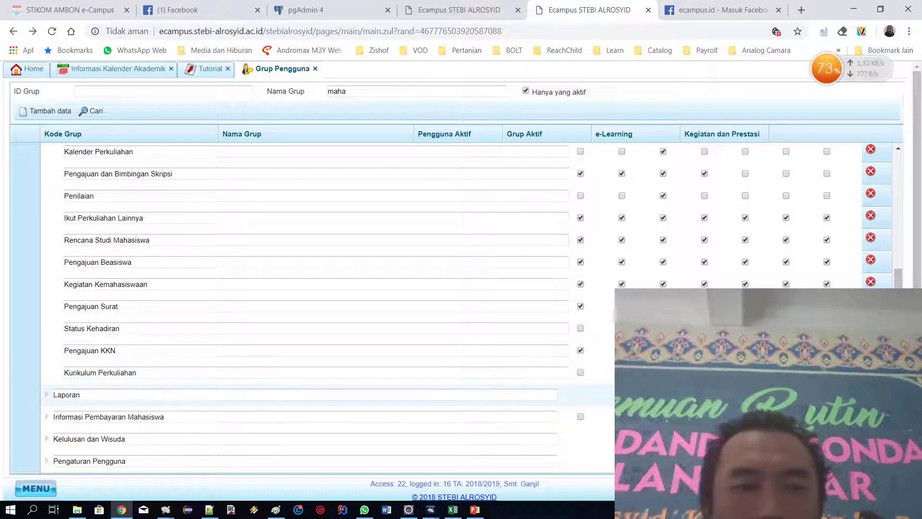
In the student session, open Rencana Studi Mahasiswa without changing the password and try to print the UTS card
{"action": "left_click", "coordinate": [474, 4]}
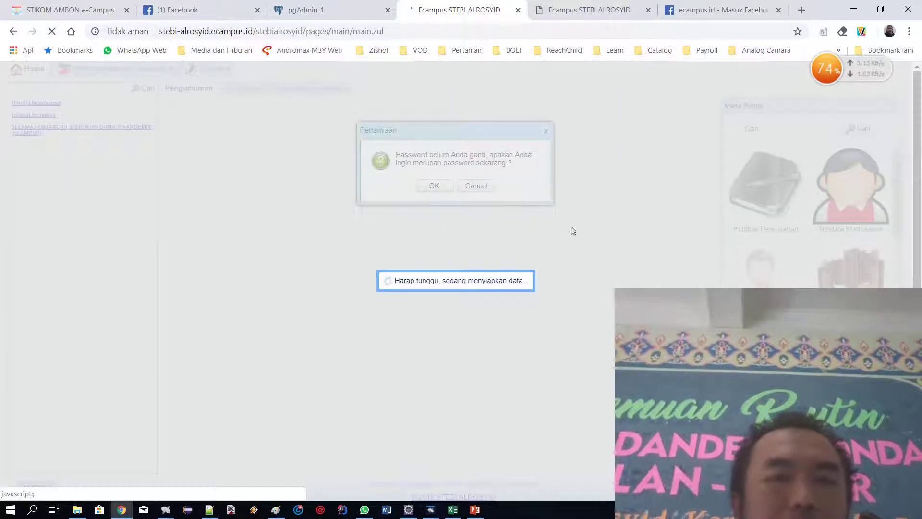
{"action": "left_click", "coordinate": [482, 187]}
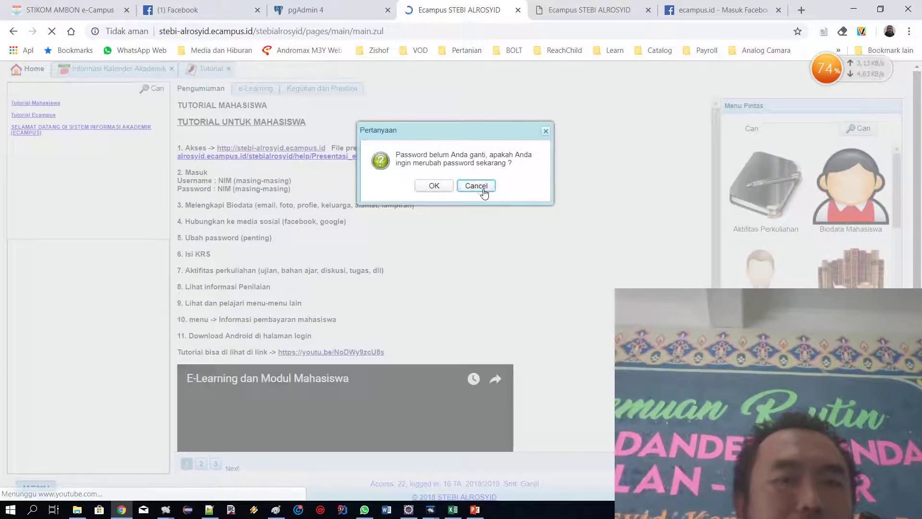
{"action": "mouse_move", "coordinate": [3, 399]}
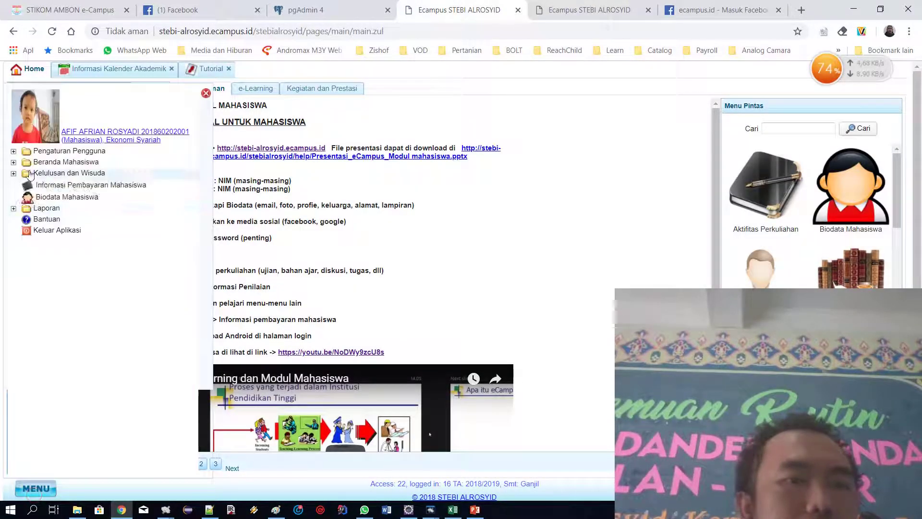
{"action": "left_click", "coordinate": [42, 163]}
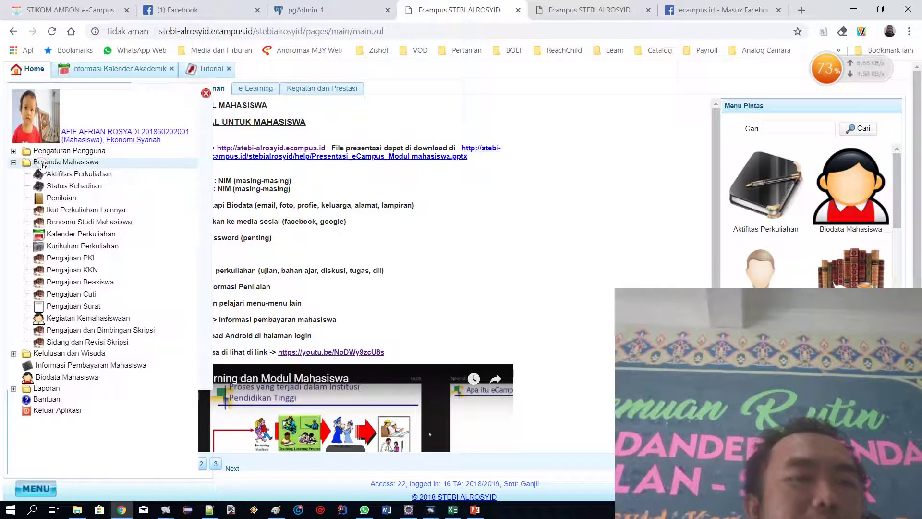
{"action": "left_click", "coordinate": [91, 222]}
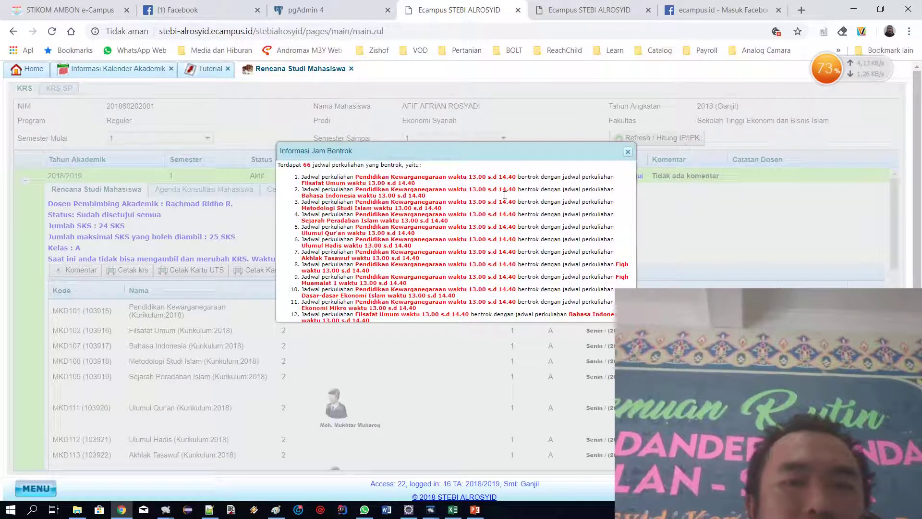
{"action": "left_click", "coordinate": [628, 153]}
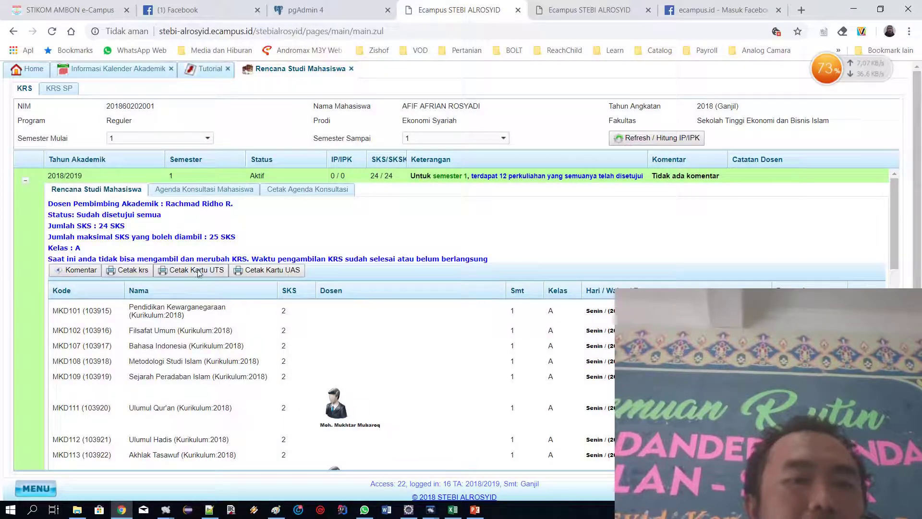
{"action": "left_click", "coordinate": [197, 270]}
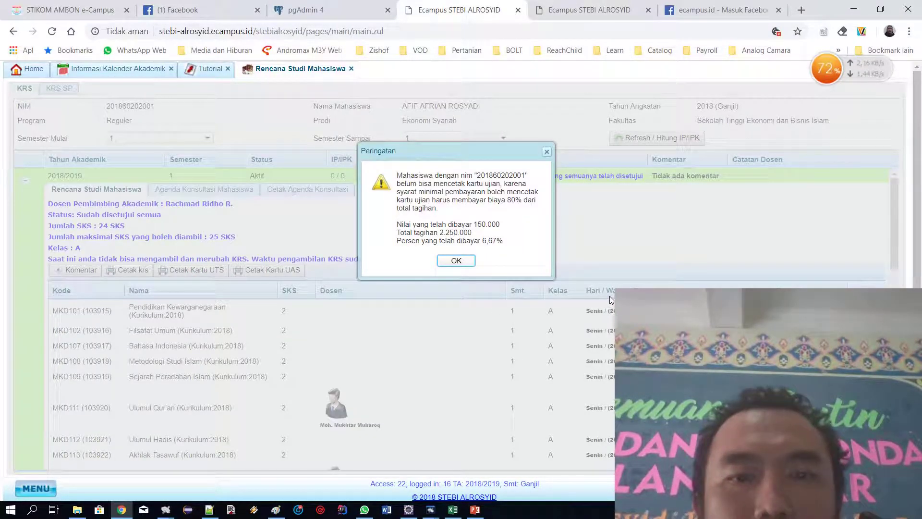
{"action": "left_click", "coordinate": [456, 261]}
In the administrator session's Pengaturan Konfigurasi, set the minimum total payment percentage for printing the UTS card to 0
{"action": "left_click", "coordinate": [589, 10]}
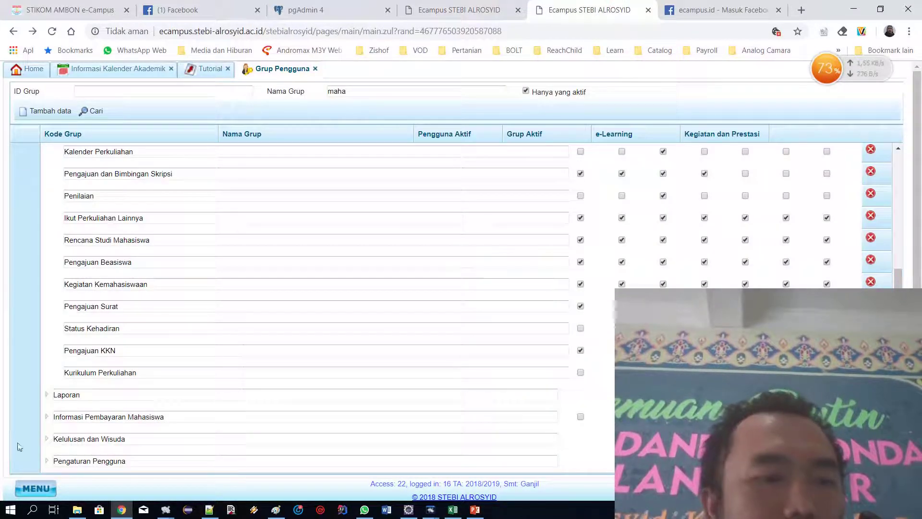
{"action": "left_click", "coordinate": [36, 488]}
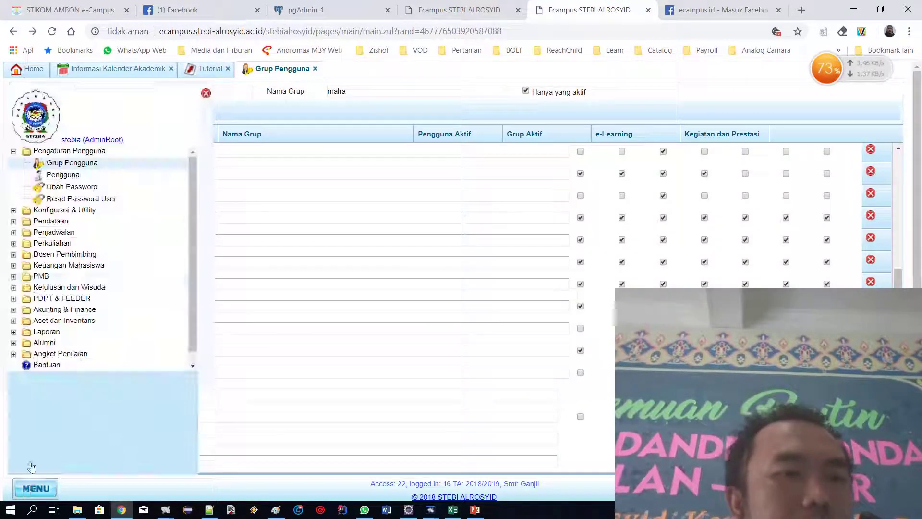
{"action": "left_click", "coordinate": [44, 211]}
{"action": "left_click", "coordinate": [60, 221]}
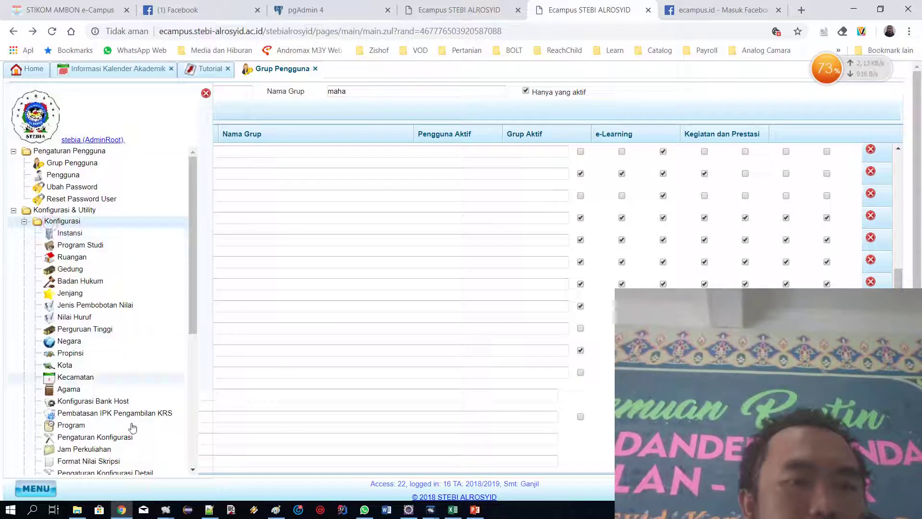
{"action": "left_click", "coordinate": [123, 437]}
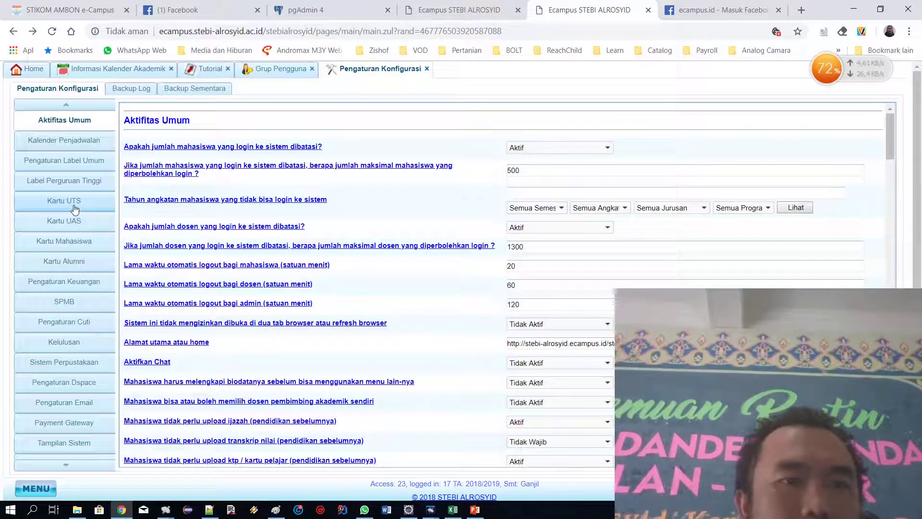
{"action": "left_click", "coordinate": [74, 207]}
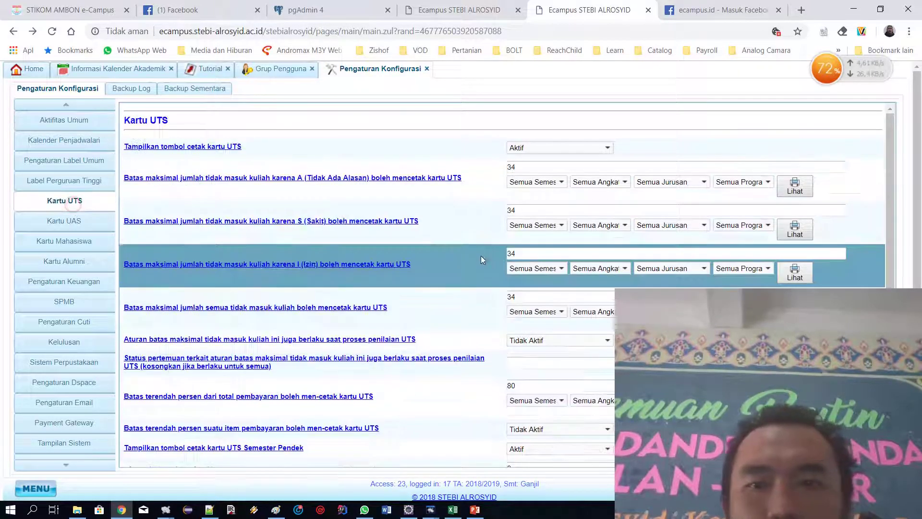
{"action": "scroll", "coordinate": [460, 265], "scroll_direction": "down", "scroll_amount": 2}
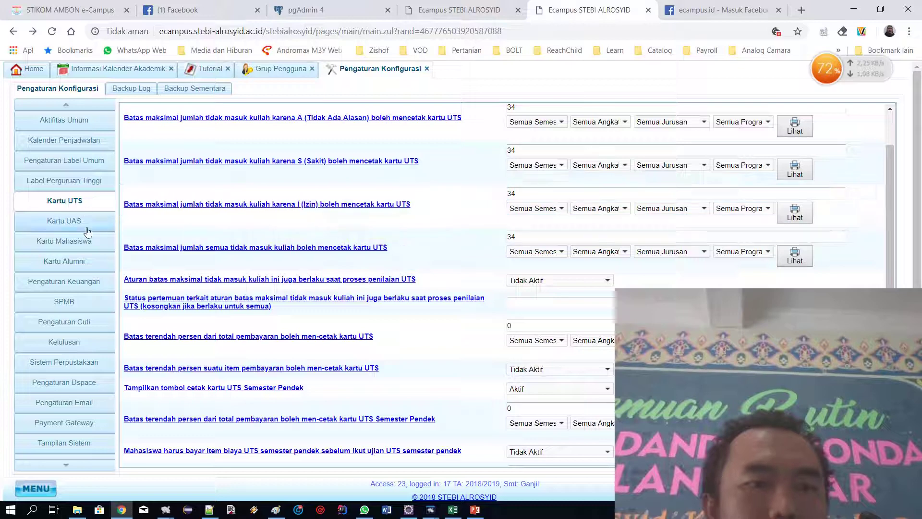
Set the minimum total payment percentage for printing the UAS card to 0 in the Kartu UAS settings
{"action": "left_click", "coordinate": [86, 229]}
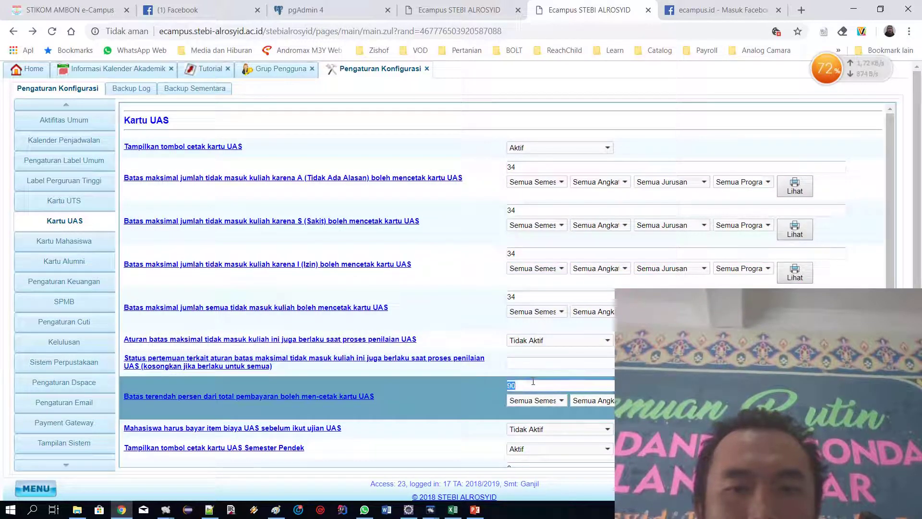
{"action": "type", "text": "0"}
{"action": "scroll", "coordinate": [308, 391], "scroll_direction": "down", "scroll_amount": 5}
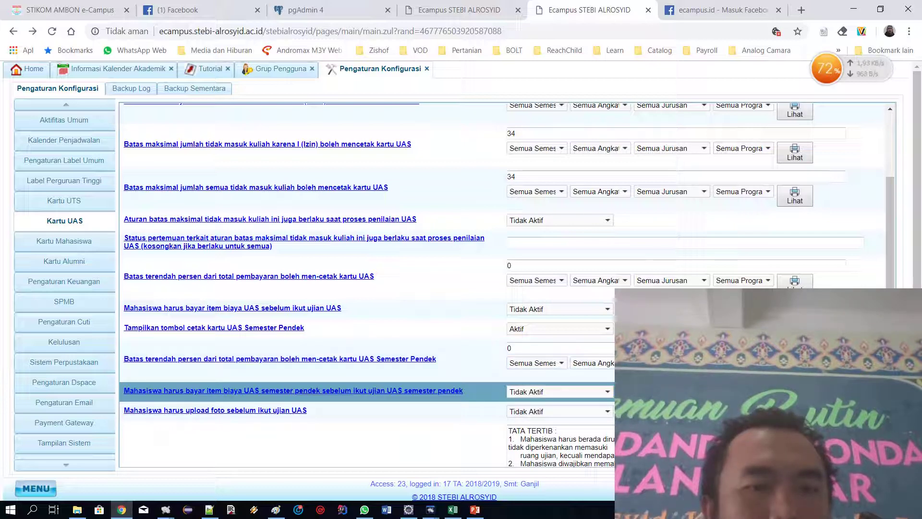
{"action": "scroll", "coordinate": [308, 288], "scroll_direction": "up", "scroll_amount": 5}
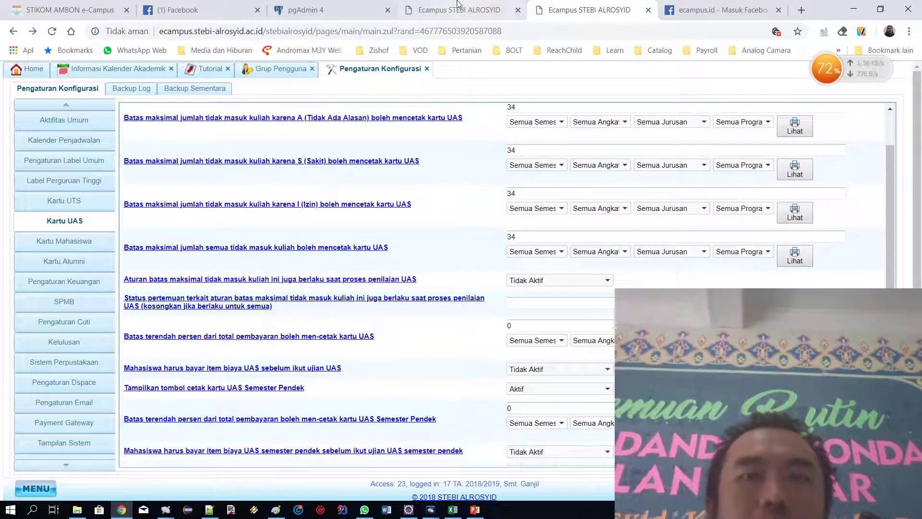
Try printing the UTS card again from the student's Rencana Studi Mahasiswa page and close the report
{"action": "left_click", "coordinate": [459, 10]}
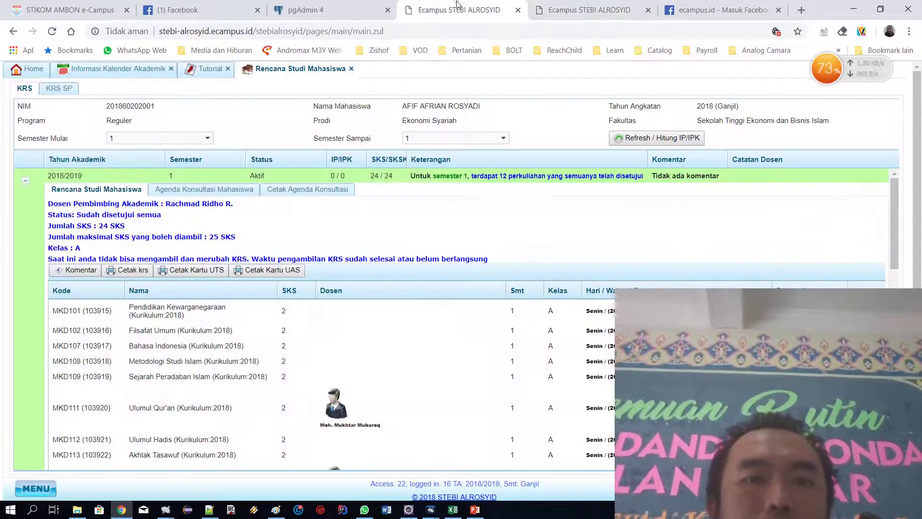
{"action": "left_click", "coordinate": [177, 271]}
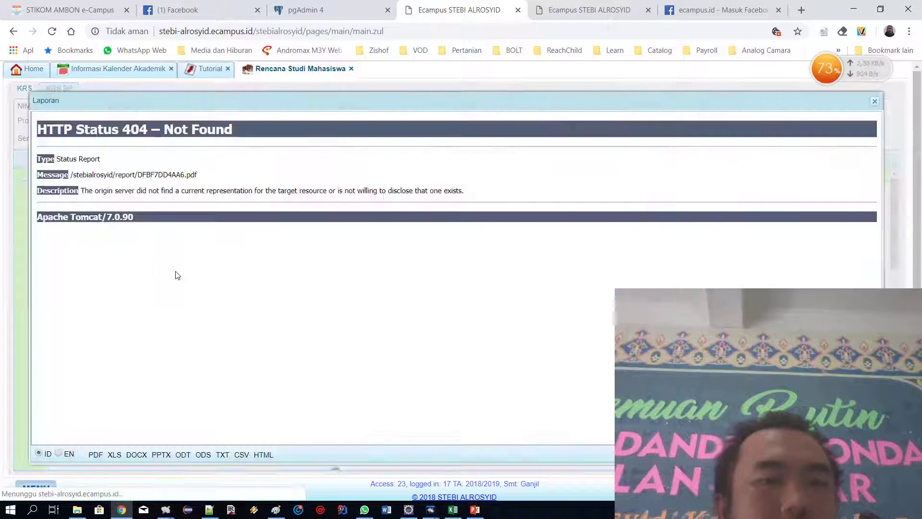
{"action": "left_click", "coordinate": [874, 103]}
In the administrator session, open Pengaturan Konfigurasi Detail and search the Jenis Konfigurasi entries for UTS
{"action": "left_click", "coordinate": [560, 9]}
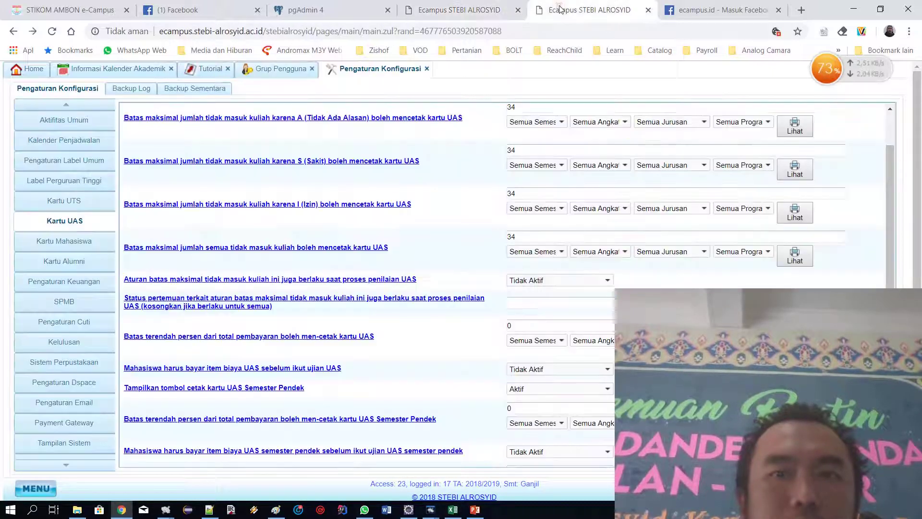
{"action": "left_click", "coordinate": [43, 484]}
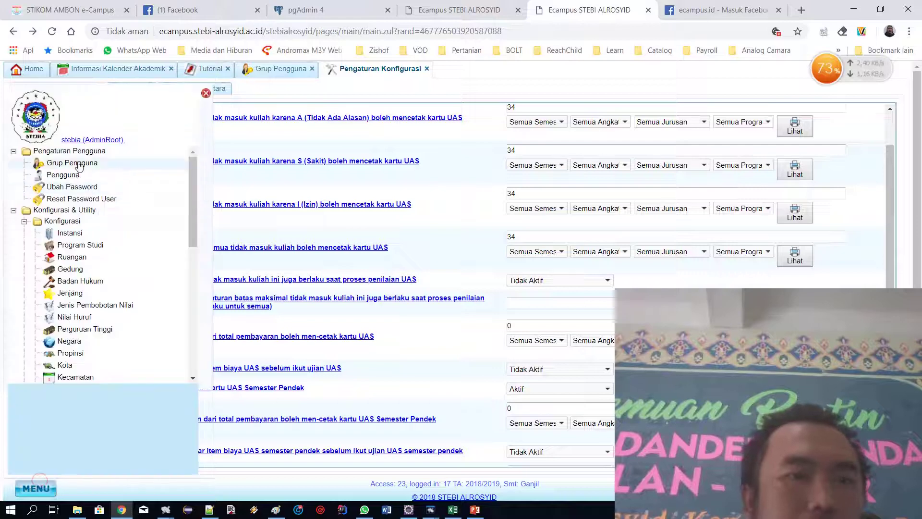
{"action": "scroll", "coordinate": [79, 232], "scroll_direction": "down", "scroll_amount": 2}
{"action": "scroll", "coordinate": [80, 232], "scroll_direction": "down", "scroll_amount": 3}
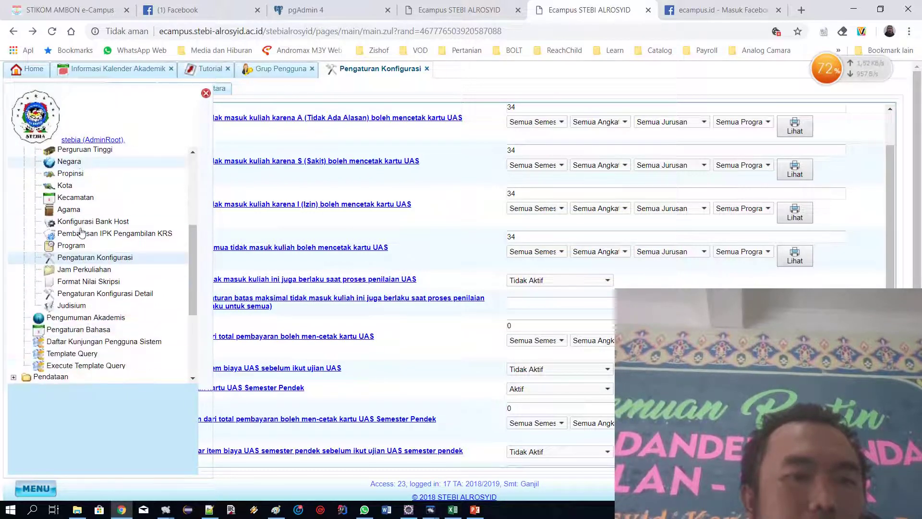
{"action": "left_click", "coordinate": [139, 299]}
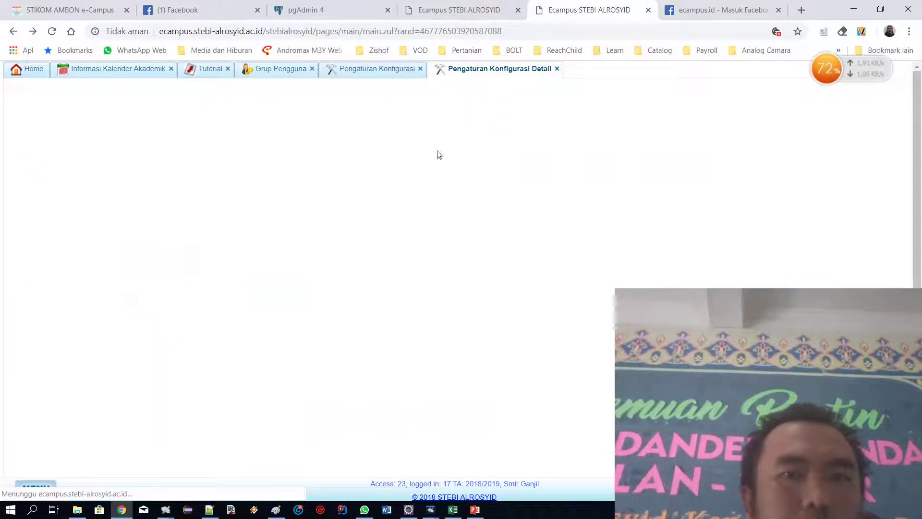
{"action": "left_click", "coordinate": [388, 95]}
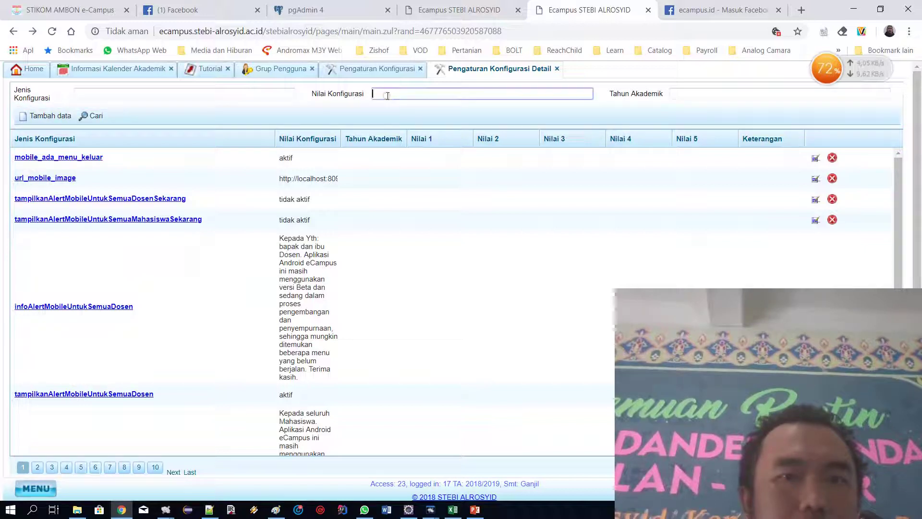
{"action": "left_click", "coordinate": [258, 95]}
{"action": "type", "text": "S"}
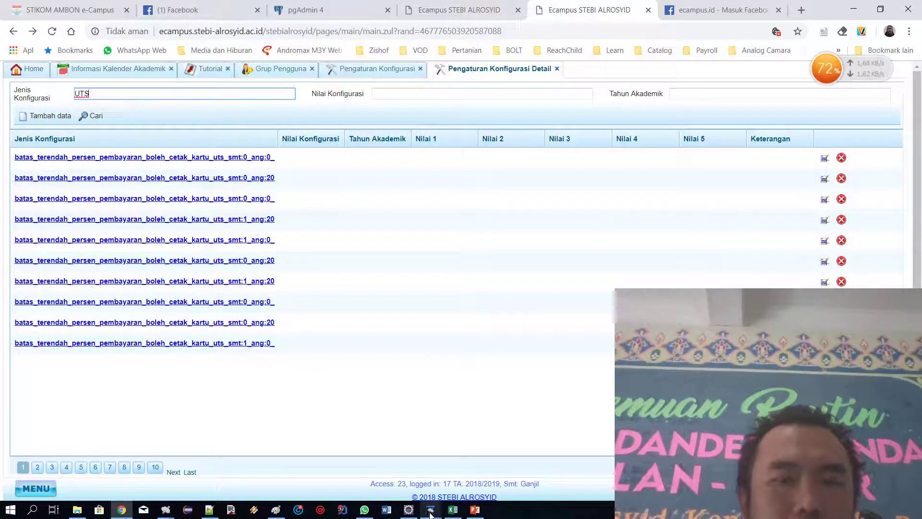
Retry printing the UTS card in the student session
{"action": "left_click", "coordinate": [441, 10]}
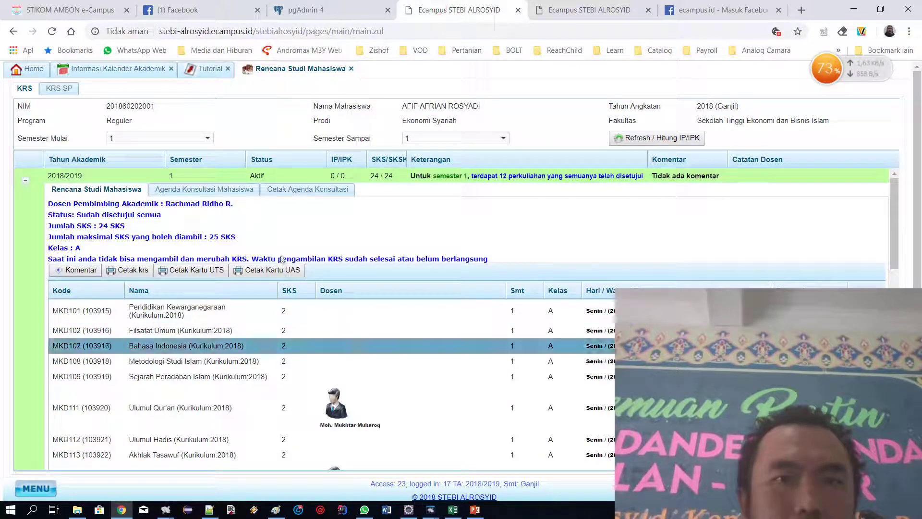
{"action": "left_click", "coordinate": [208, 269]}
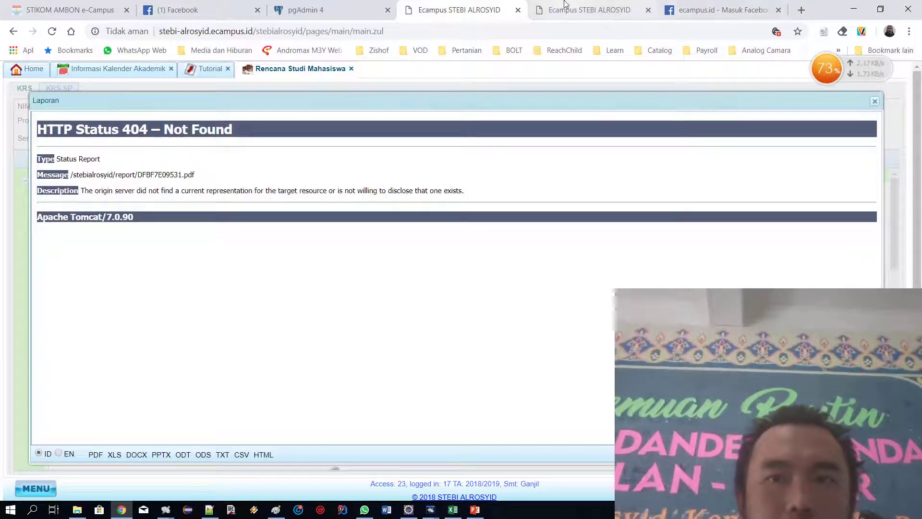
In the administrator session, open the Rencana Studi Mahasiswa page for managing student KRS records
{"action": "left_click", "coordinate": [576, 9]}
{"action": "left_click", "coordinate": [34, 497]}
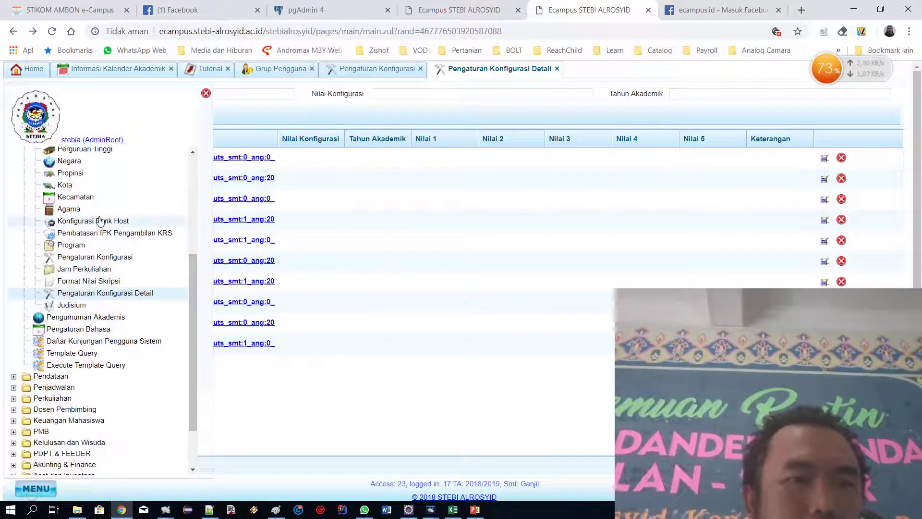
{"action": "scroll", "coordinate": [96, 288], "scroll_direction": "down", "scroll_amount": 3}
{"action": "left_click", "coordinate": [46, 325]}
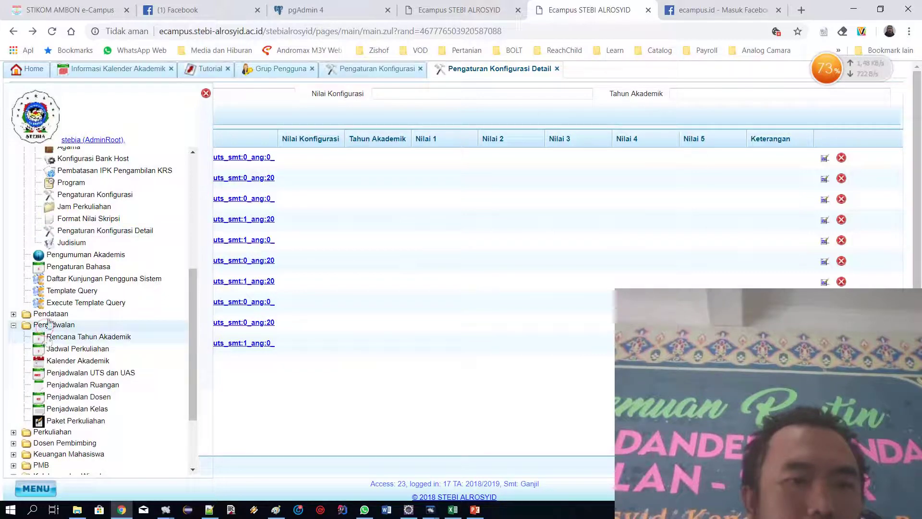
{"action": "left_click", "coordinate": [48, 314]}
{"action": "scroll", "coordinate": [54, 414], "scroll_direction": "down", "scroll_amount": 3}
{"action": "scroll", "coordinate": [54, 414], "scroll_direction": "down", "scroll_amount": 5}
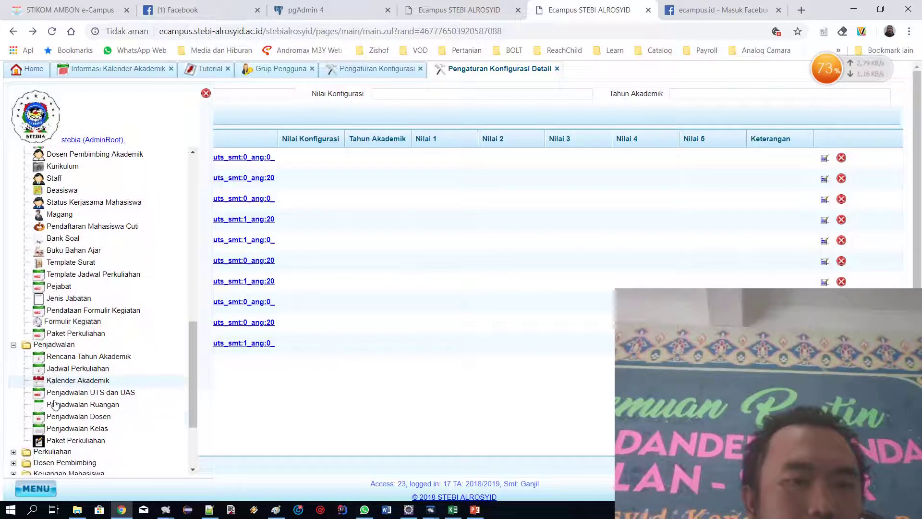
{"action": "left_click", "coordinate": [52, 335]}
{"action": "left_click", "coordinate": [55, 349]}
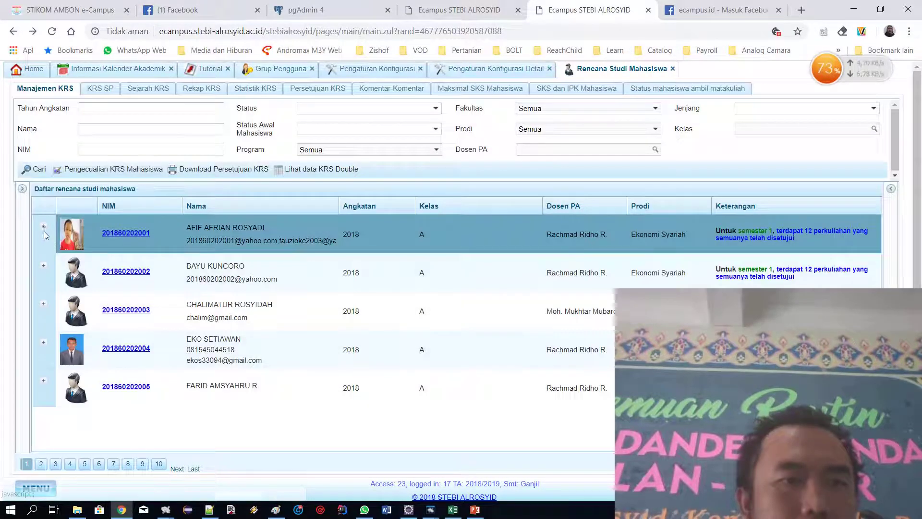
Expand the first listed student's 2018/2019 semester 1 study plan and dismiss the schedule clash information
{"action": "left_click", "coordinate": [44, 231]}
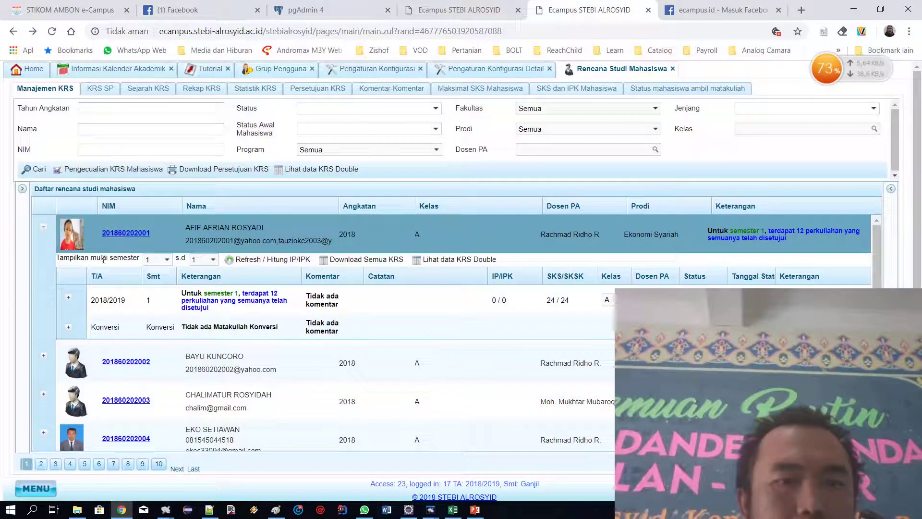
{"action": "left_click", "coordinate": [70, 301]}
{"action": "left_click", "coordinate": [70, 301]}
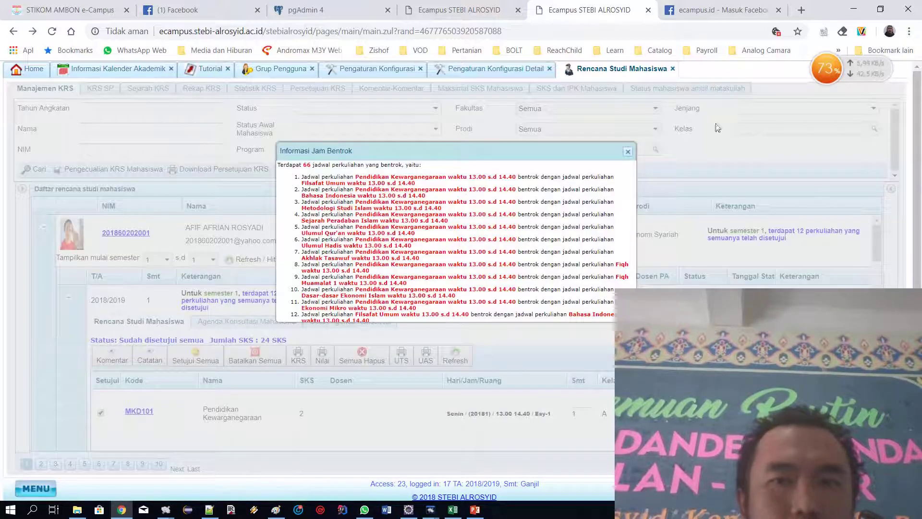
{"action": "left_click", "coordinate": [627, 151]}
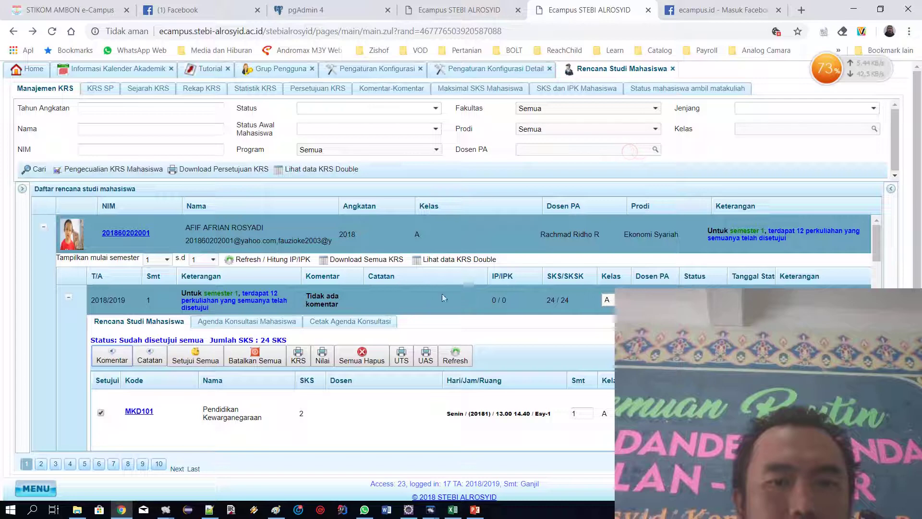
Try printing the student's UTS card as administrator and download the report's template file
{"action": "left_click", "coordinate": [402, 360]}
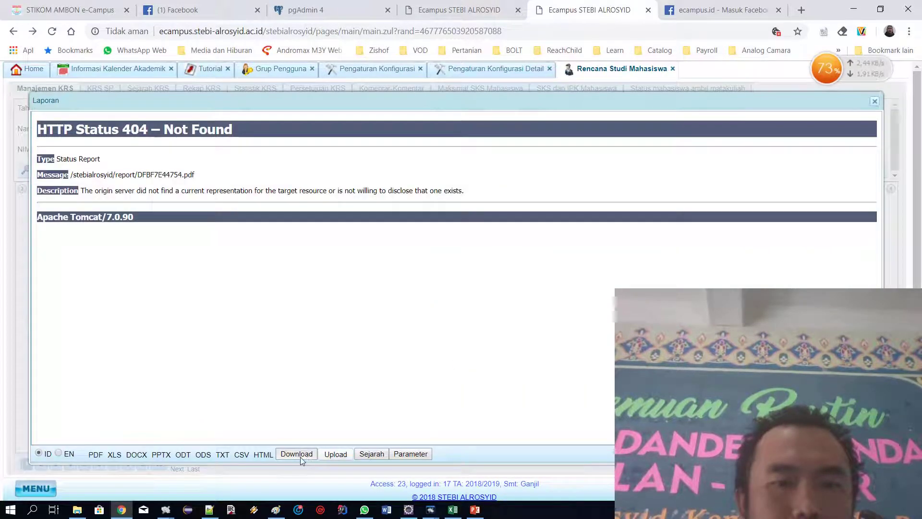
{"action": "left_click", "coordinate": [303, 453]}
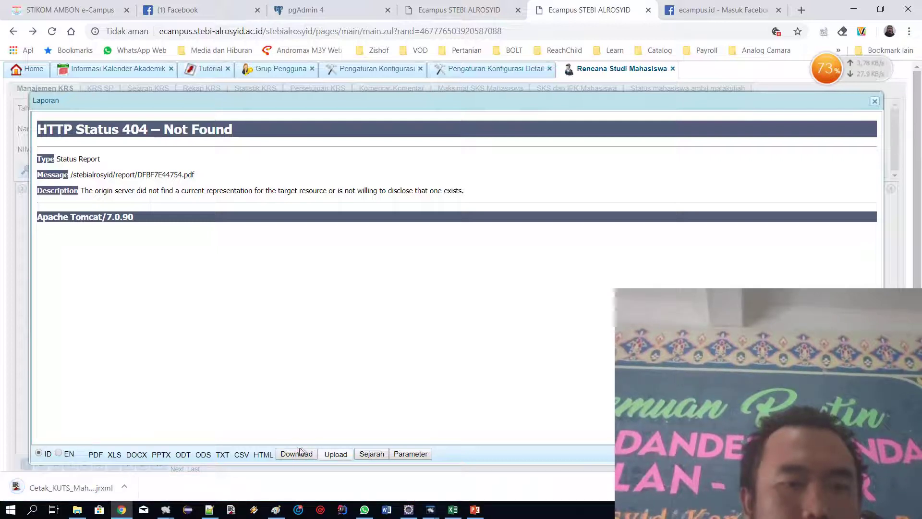
{"action": "left_click", "coordinate": [446, 9]}
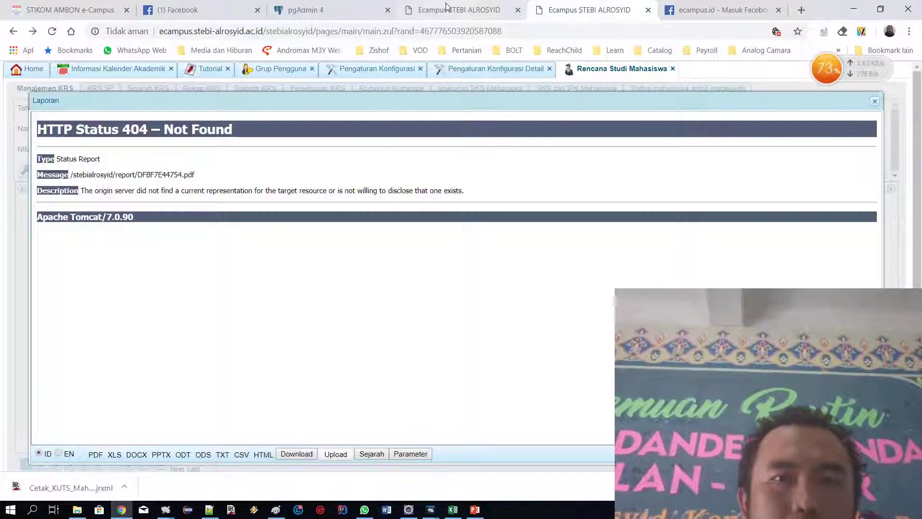
{"action": "left_click", "coordinate": [589, 10]}
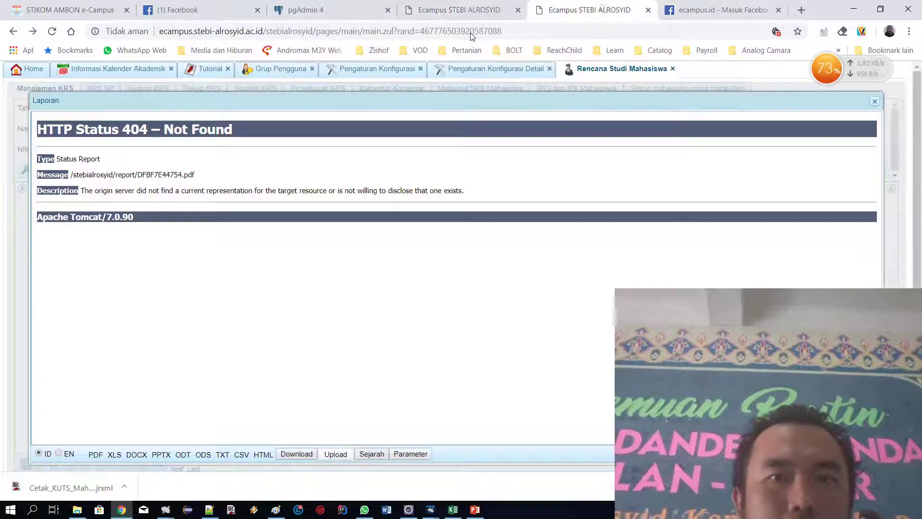
In Pengaturan Konfigurasi Detail, search the Jenis Konfigurasi entries for KUTS and delete Report_Cetak_KUTS_Mahasiswa
{"action": "left_click", "coordinate": [452, 71]}
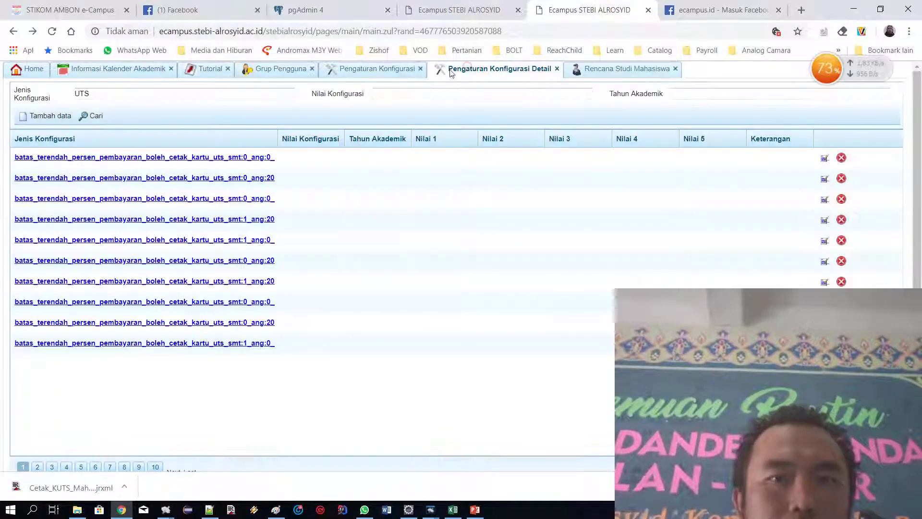
{"action": "left_click", "coordinate": [79, 94]}
{"action": "type", "text": "K"}
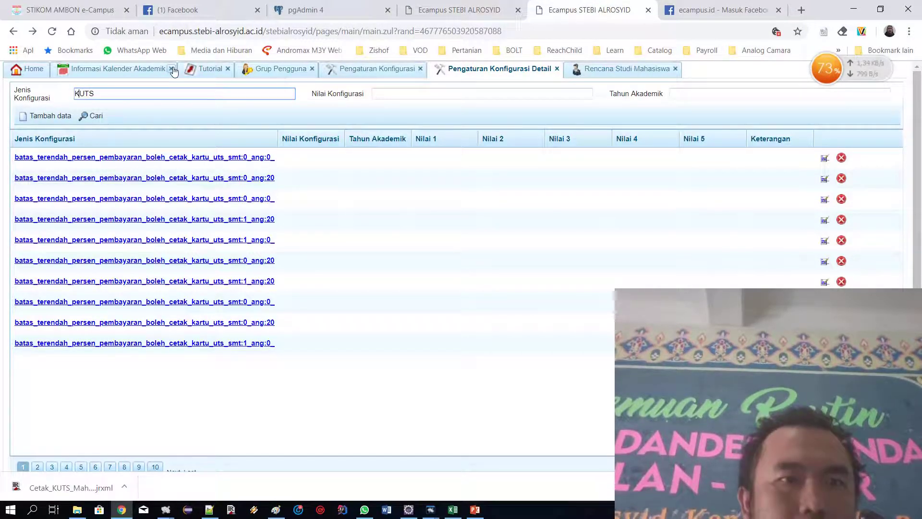
{"action": "key", "text": "Return"}
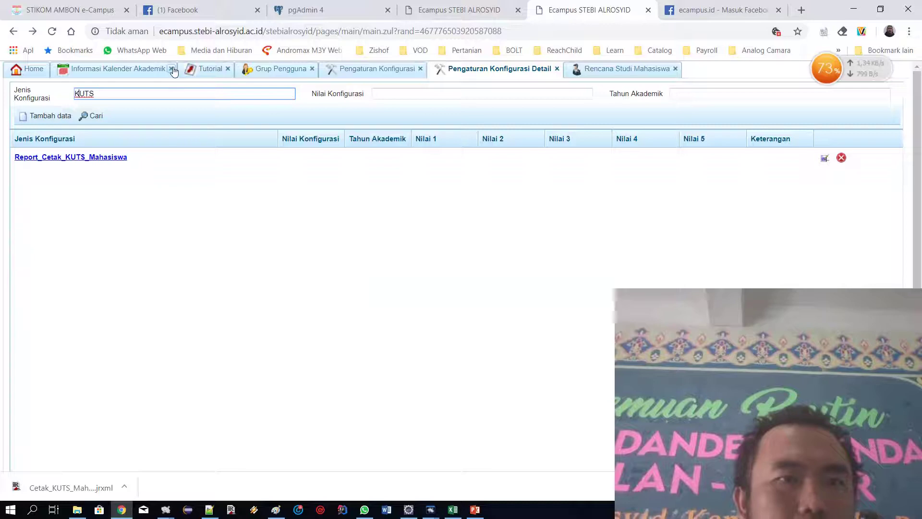
{"action": "left_click", "coordinate": [841, 157]}
{"action": "left_click", "coordinate": [419, 207]}
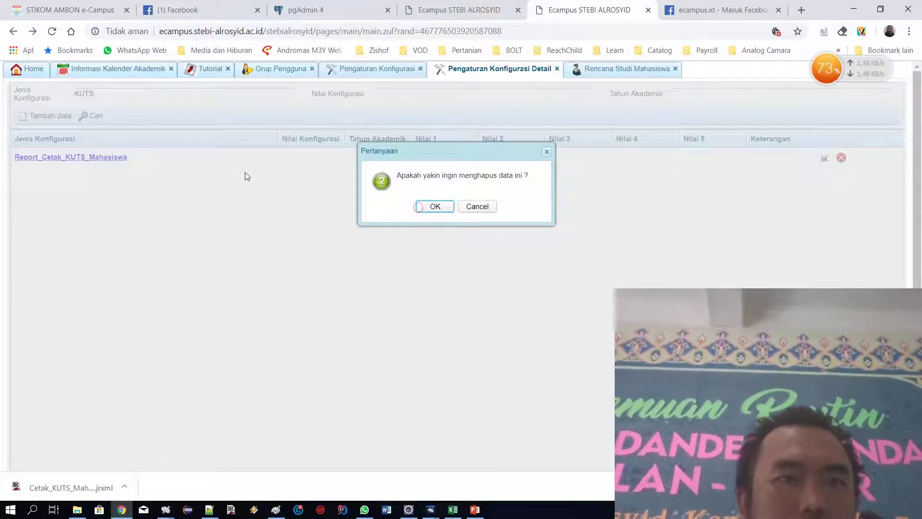
Search the Jenis Konfigurasi entries for KUAS
{"action": "left_click", "coordinate": [84, 96]}
{"action": "key", "text": "BackSpace"}
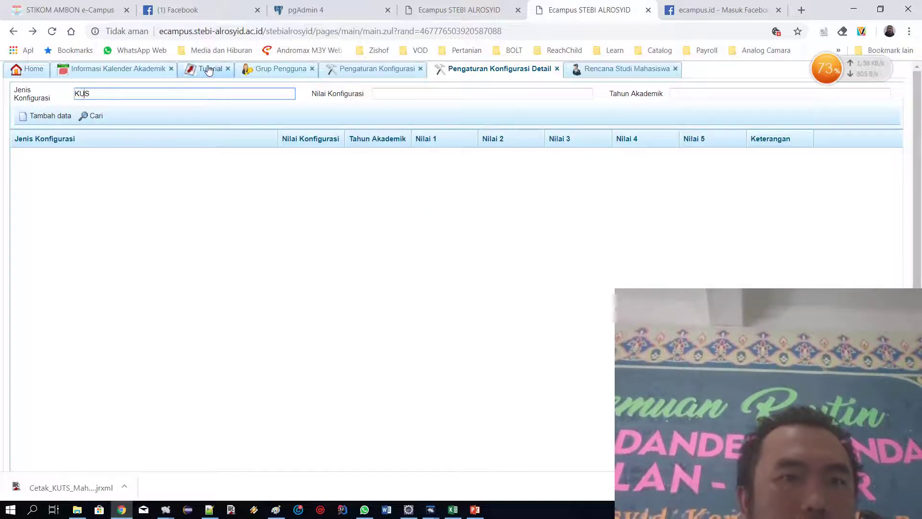
{"action": "left_click", "coordinate": [84, 117]}
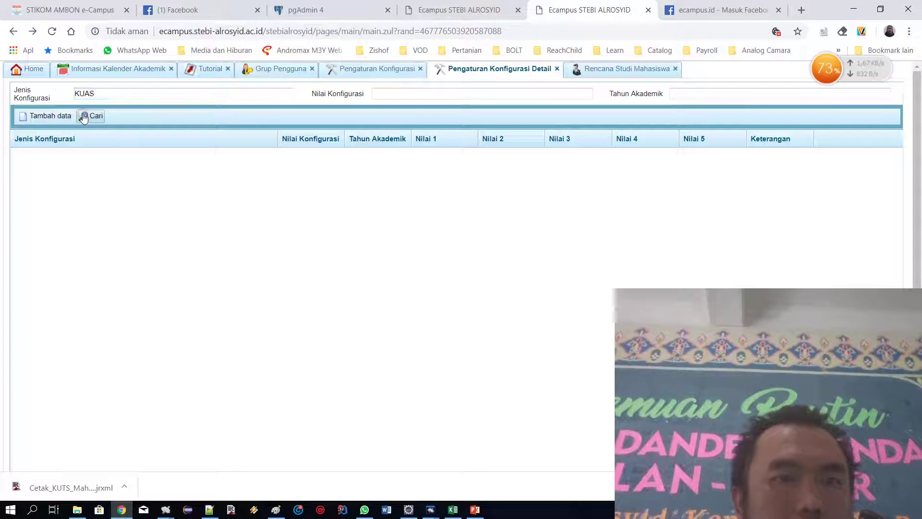
{"action": "double_click", "coordinate": [107, 94]}
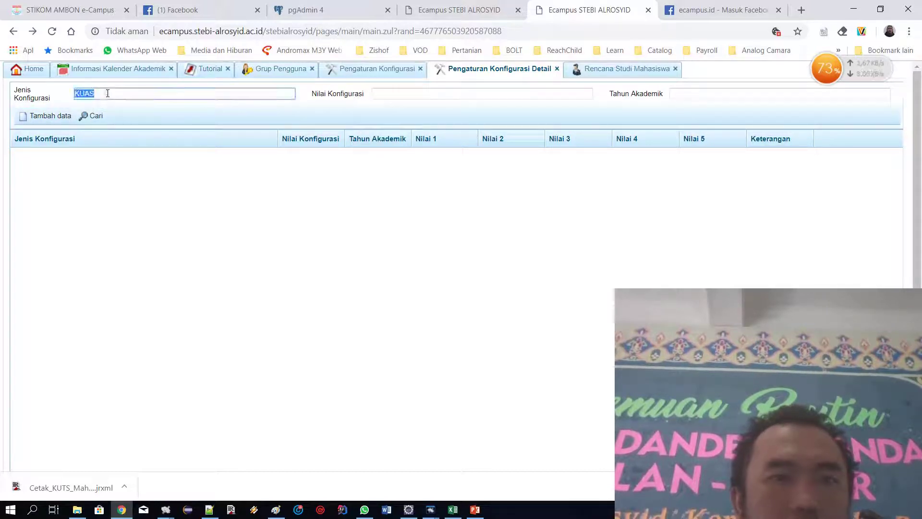
Back in the administrator's Rencana Studi Mahasiswa, close the old report and print the student's UTS card followed by the UAS card
{"action": "left_click", "coordinate": [584, 70]}
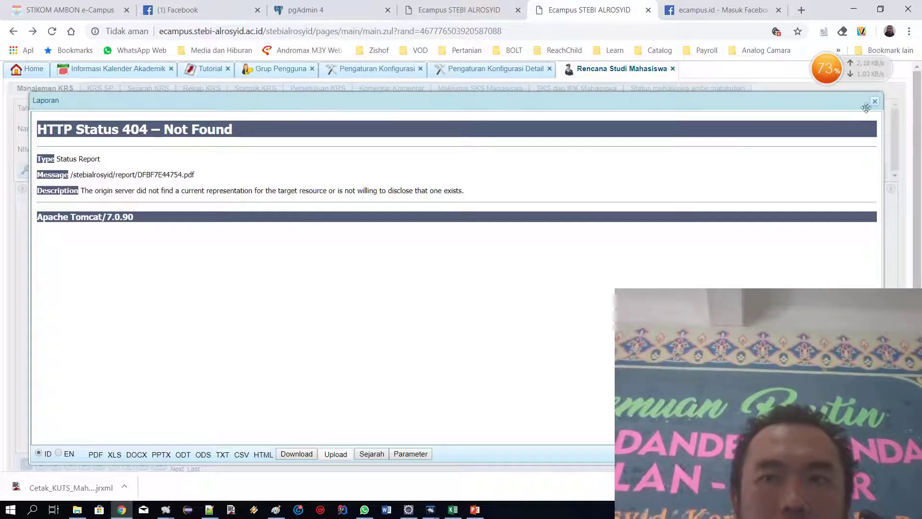
{"action": "left_click", "coordinate": [874, 101]}
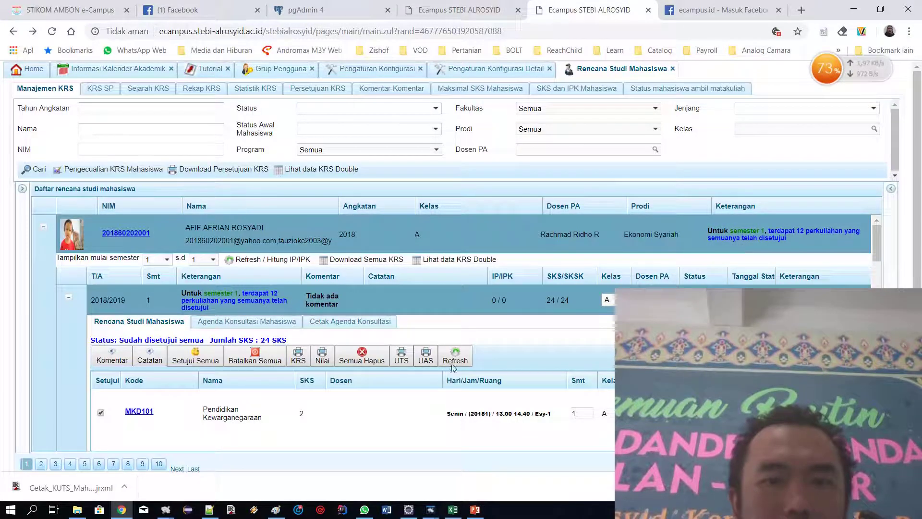
{"action": "left_click", "coordinate": [401, 356]}
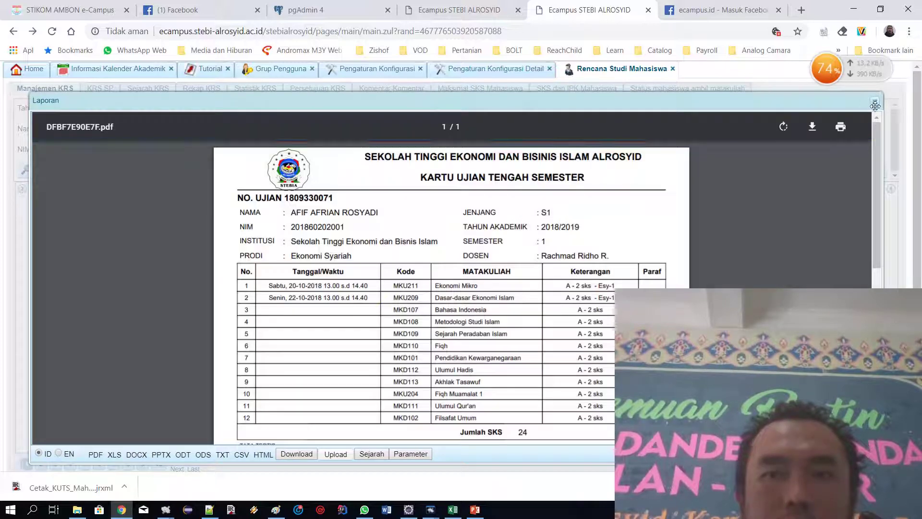
{"action": "left_click", "coordinate": [874, 102]}
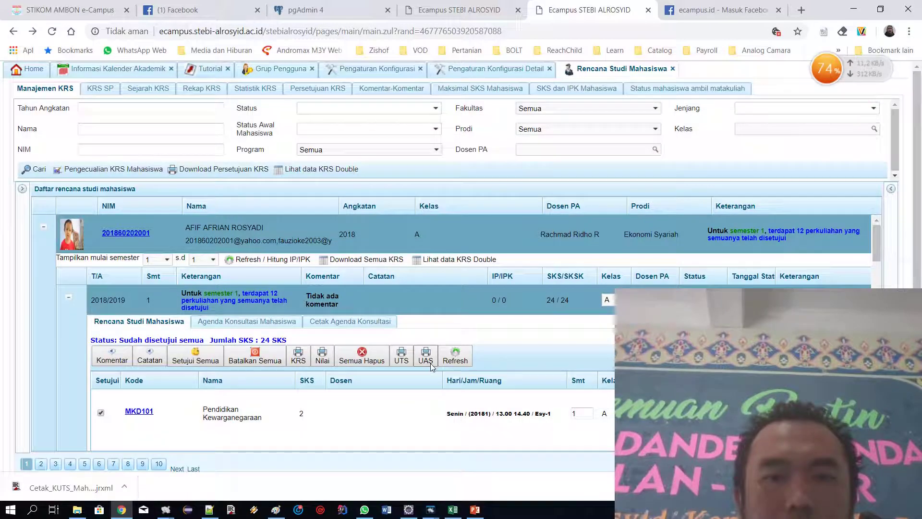
{"action": "left_click", "coordinate": [426, 354]}
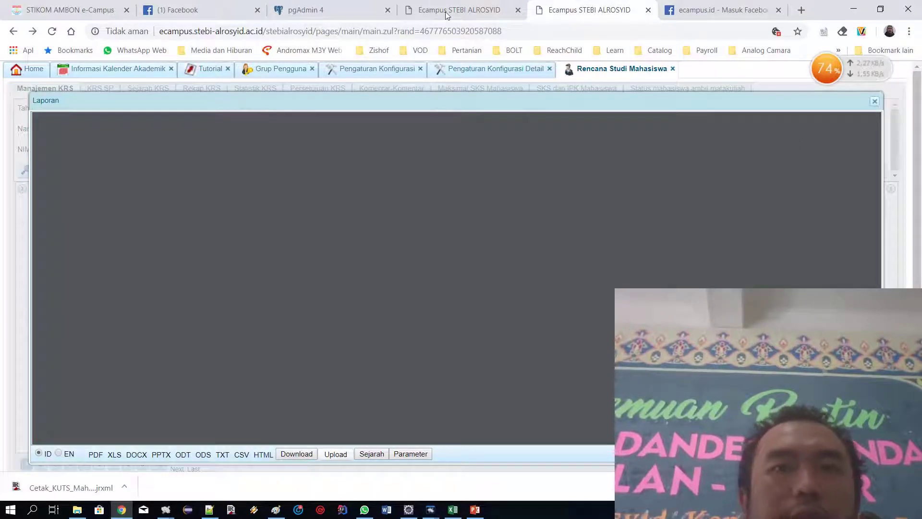
In the student session, close the old report, then print the UTS card and the UAS card, closing each report
{"action": "left_click", "coordinate": [447, 14]}
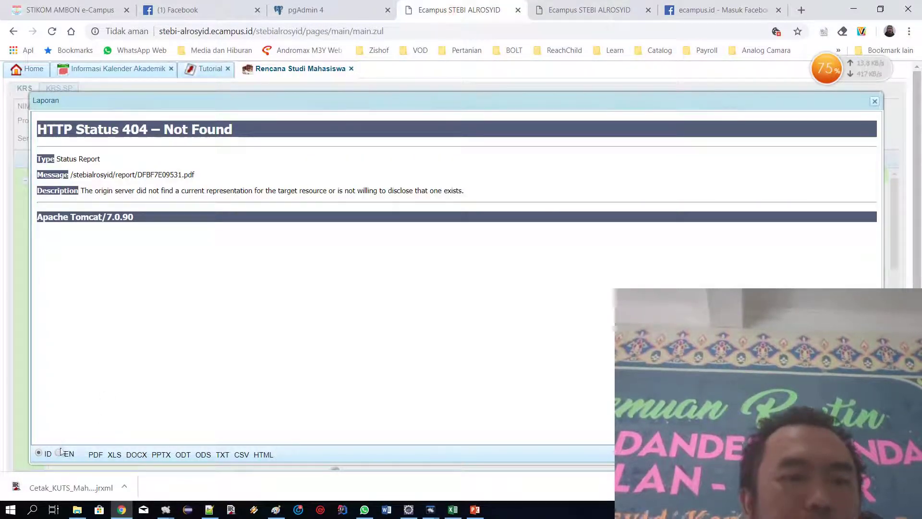
{"action": "left_click", "coordinate": [874, 101]}
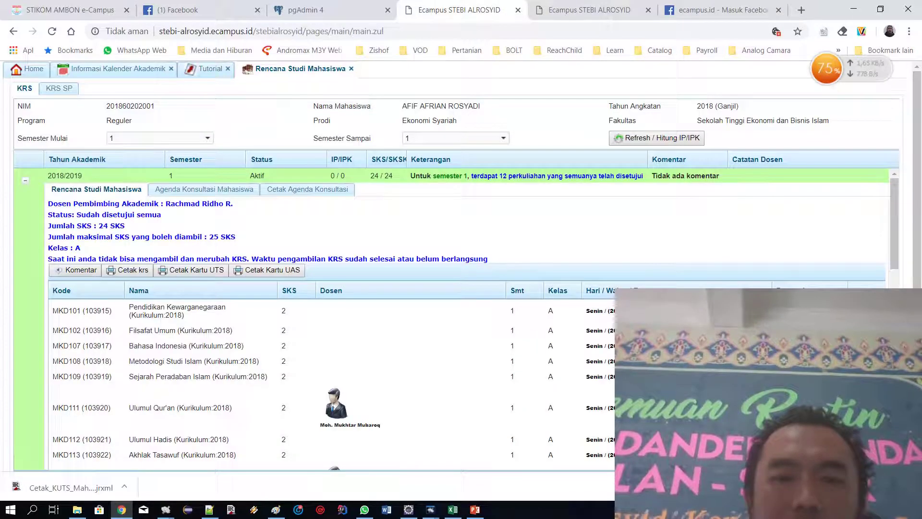
{"action": "left_click", "coordinate": [178, 271]}
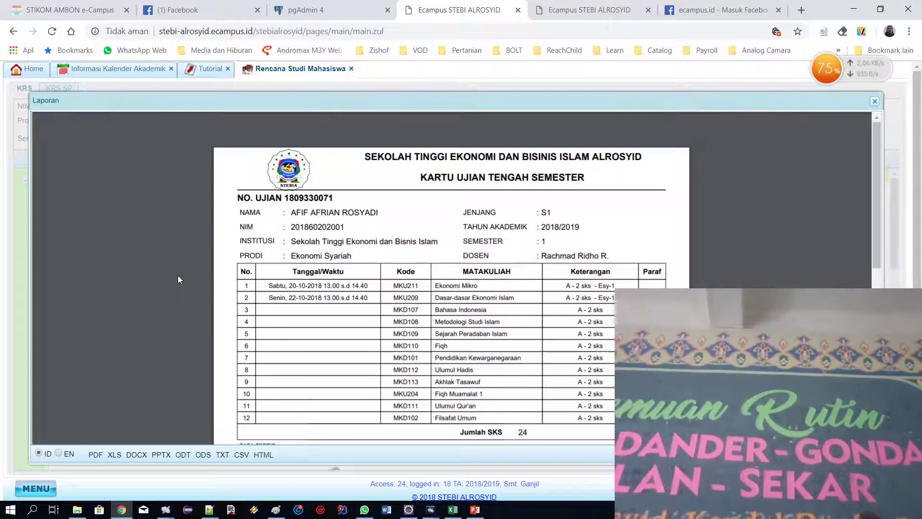
{"action": "mouse_move", "coordinate": [643, 130]}
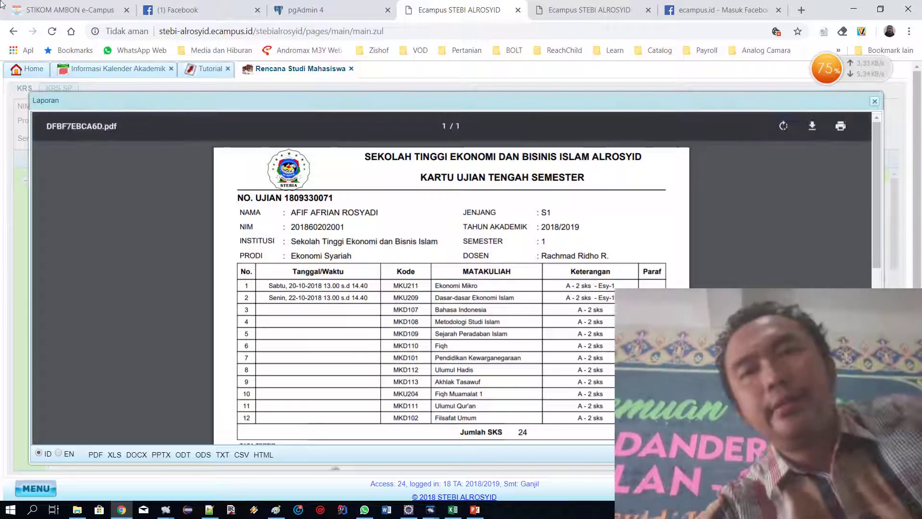
{"action": "left_click", "coordinate": [874, 101]}
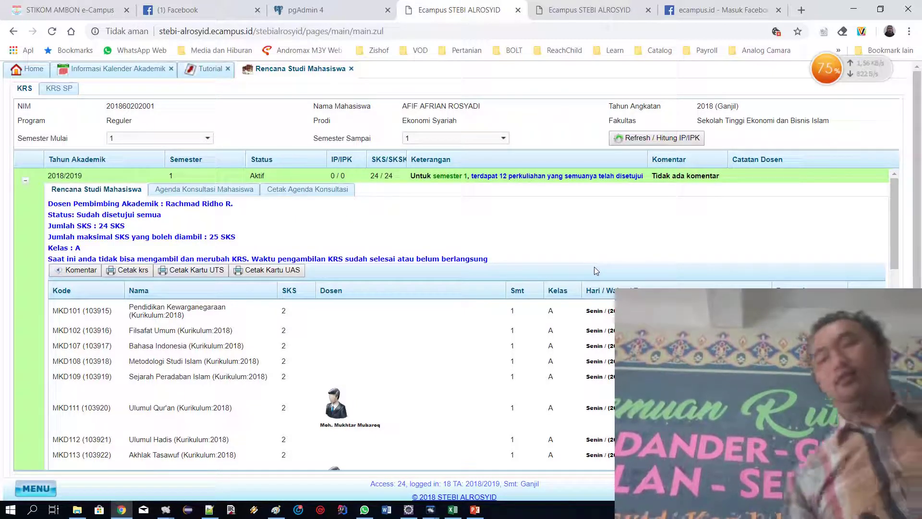
{"action": "left_click", "coordinate": [277, 272]}
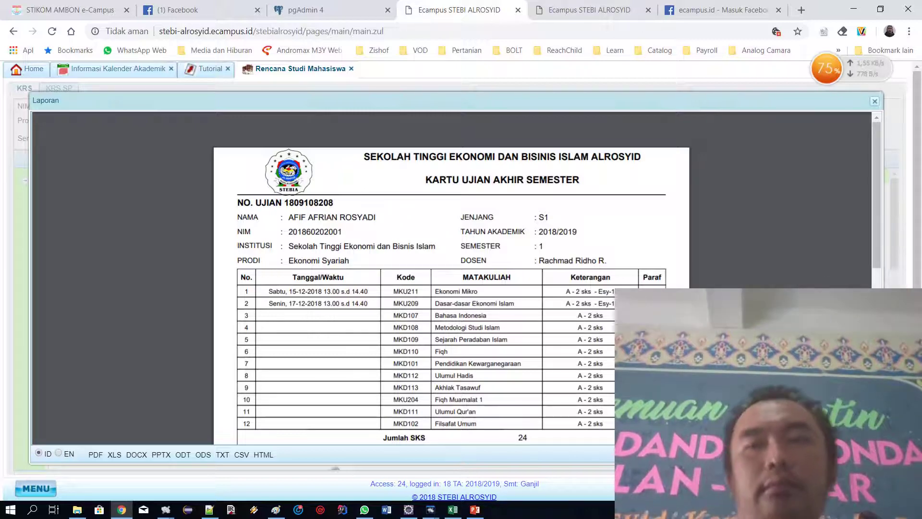
{"action": "left_click", "coordinate": [874, 102]}
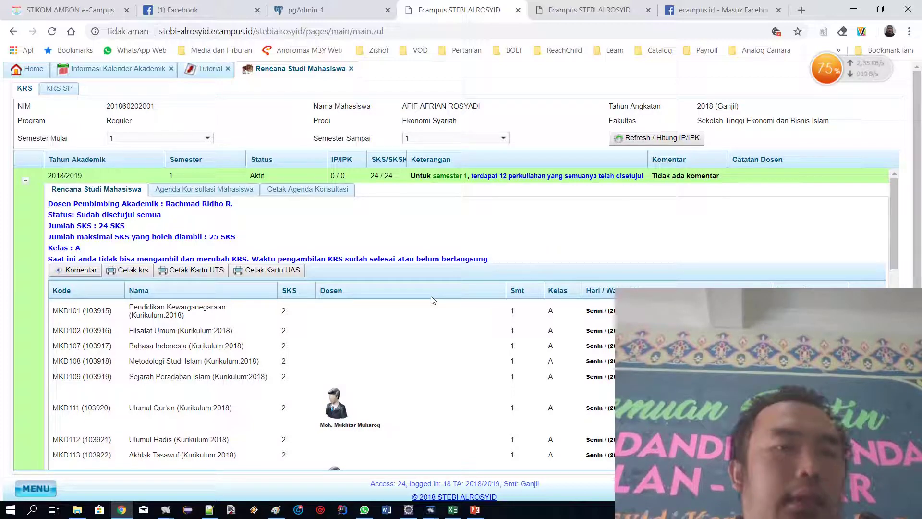
Switch to the PowerPoint presentation and show slide 41 on creating a consultation agenda with the Dosen PA
{"action": "left_click", "coordinate": [478, 511]}
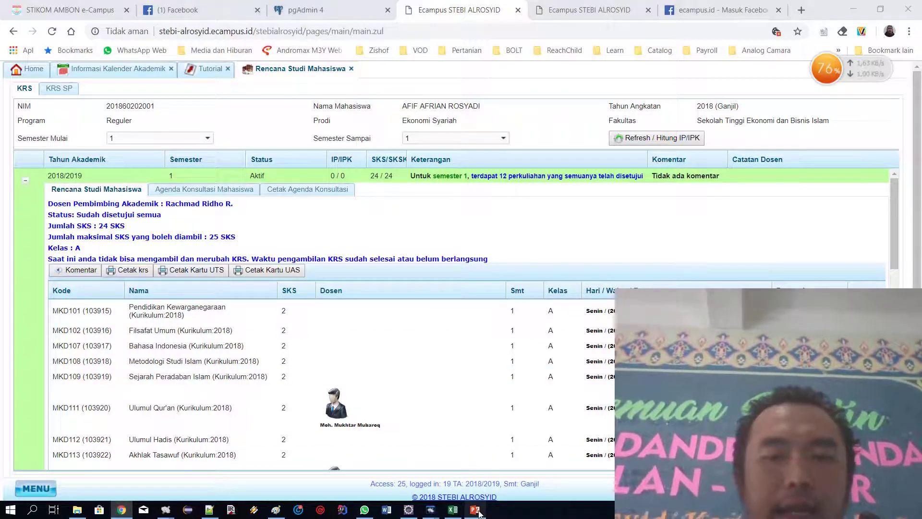
{"action": "left_click", "coordinate": [92, 476]}
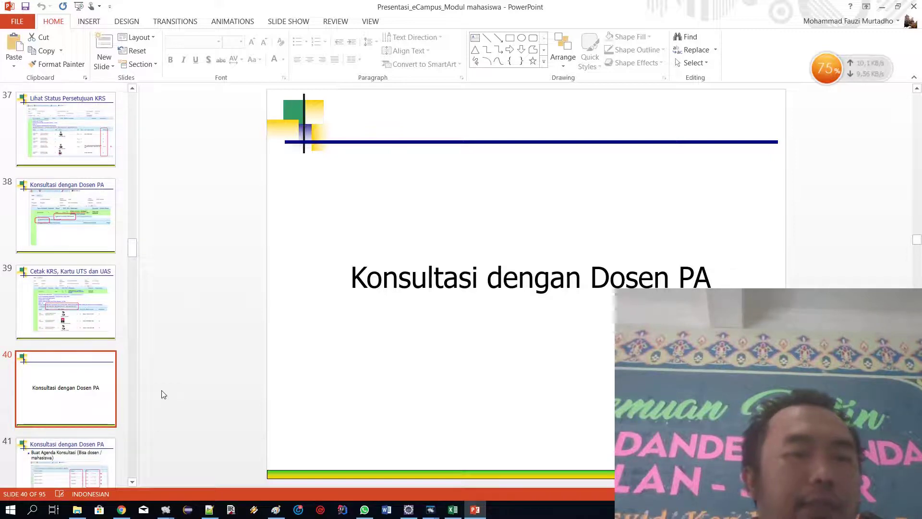
{"action": "left_click", "coordinate": [87, 446]}
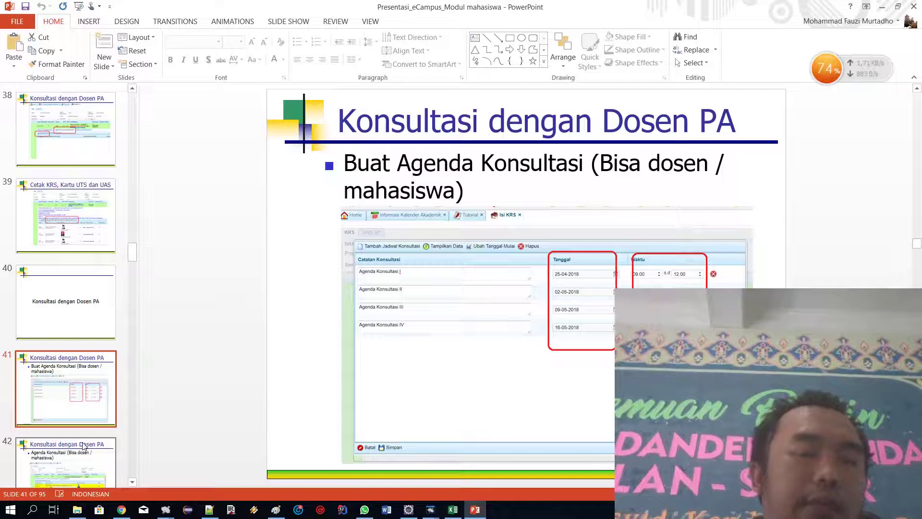
Switch to the Ecampus student session in the browser, show semester 1's Agenda Konsultasi Mahasiswa, and briefly recheck slide 41 in PowerPoint
{"action": "left_click", "coordinate": [122, 509]}
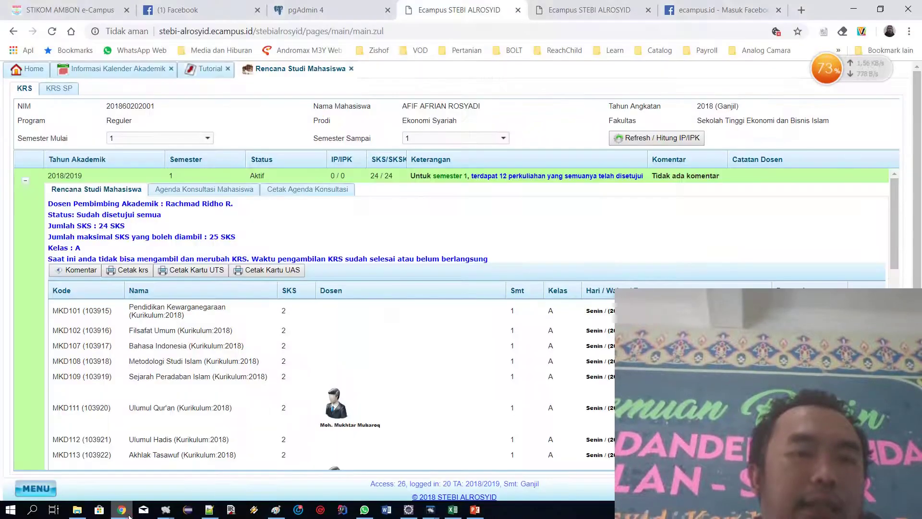
{"action": "left_click", "coordinate": [184, 192]}
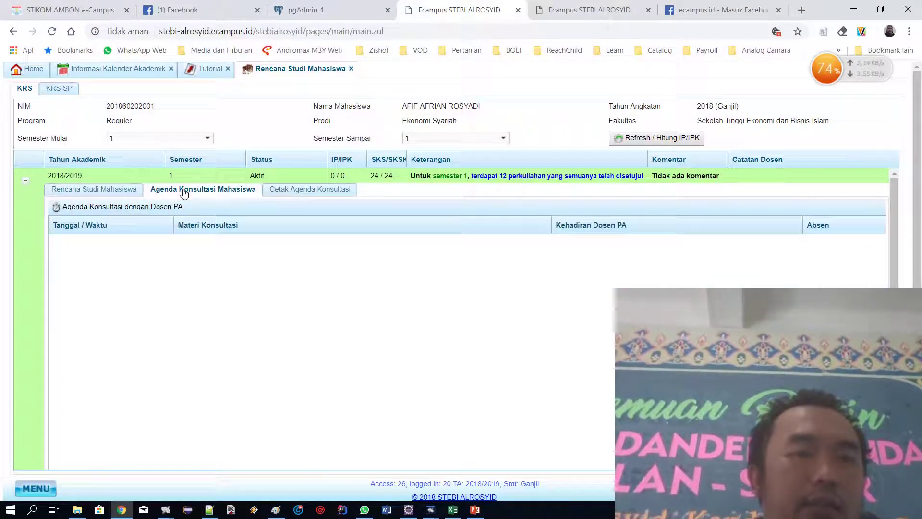
{"action": "left_click", "coordinate": [474, 510]}
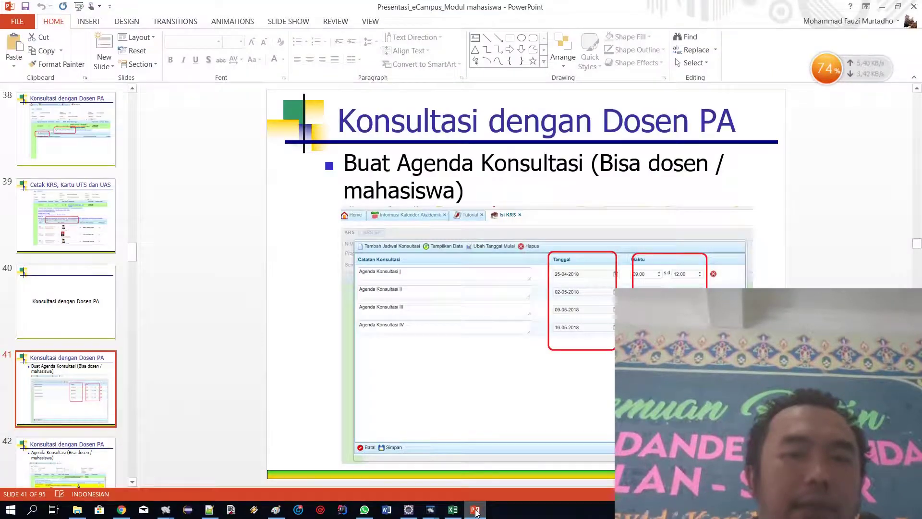
{"action": "left_click", "coordinate": [474, 510]}
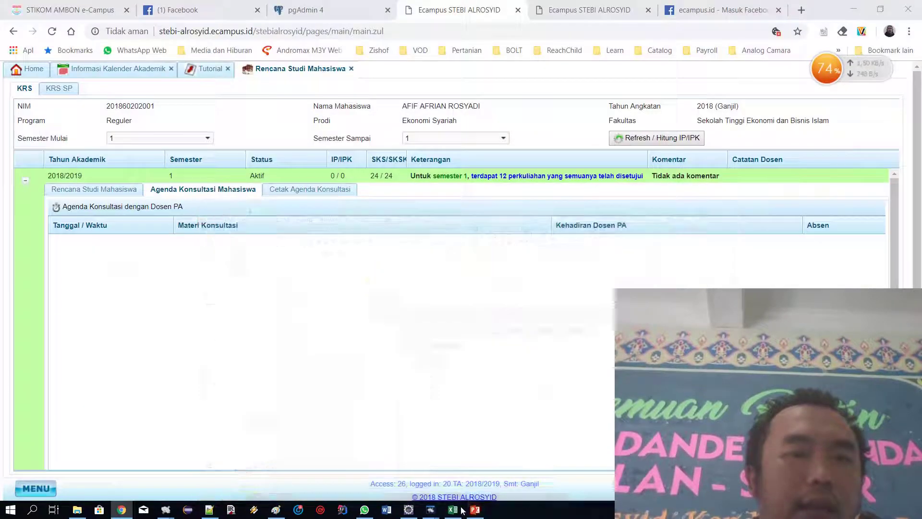
Add a Dosen PA consultation schedule with the note "catatan untuk oknsultasi pertama adalah : saya harus belajar sangat giat" and save it
{"action": "left_click", "coordinate": [134, 217]}
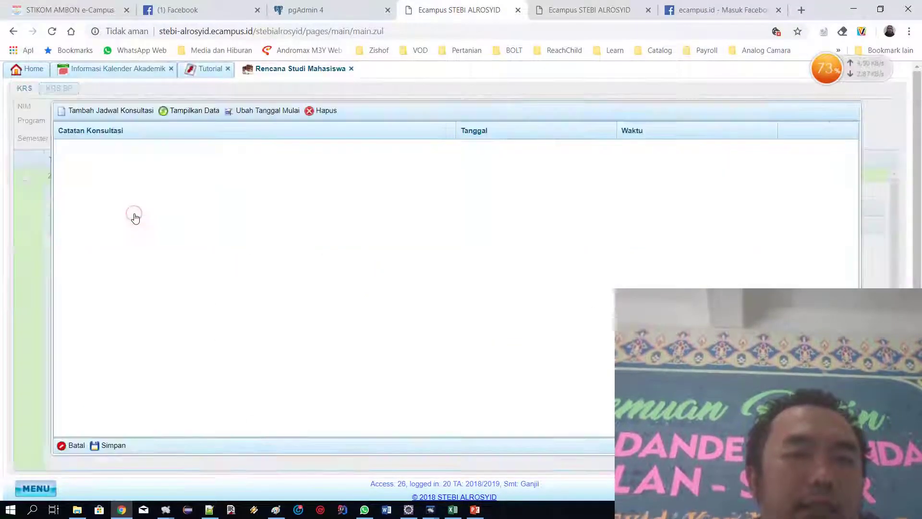
{"action": "left_click", "coordinate": [115, 112]}
{"action": "left_click", "coordinate": [138, 155]}
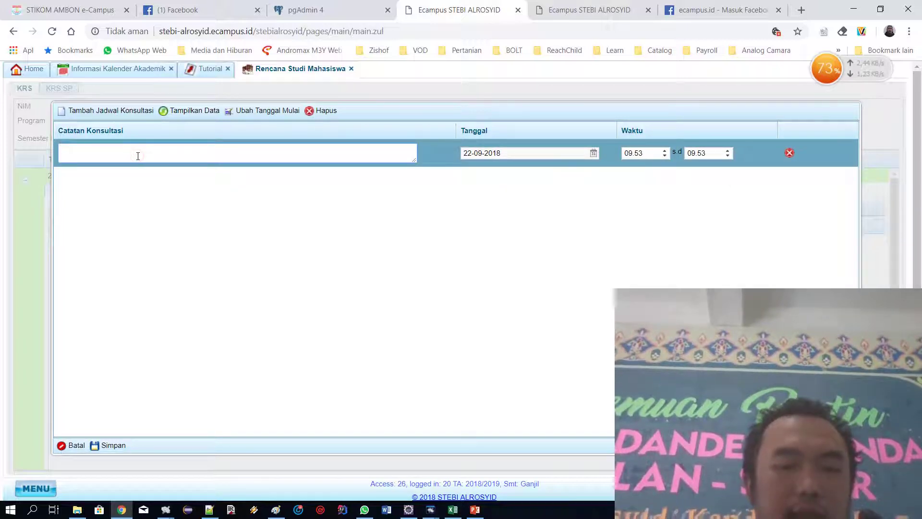
{"action": "type", "text": "J"}
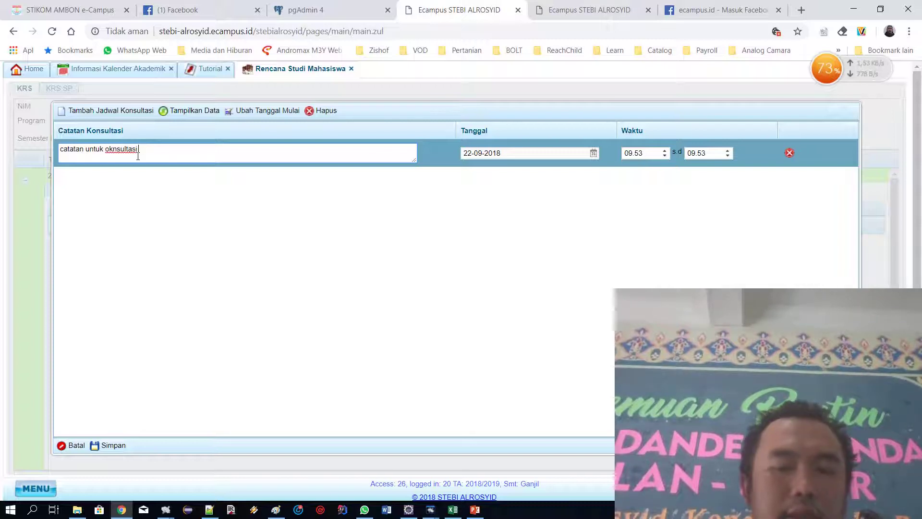
{"action": "type", "text": "pertama adalah : saya harus b"}
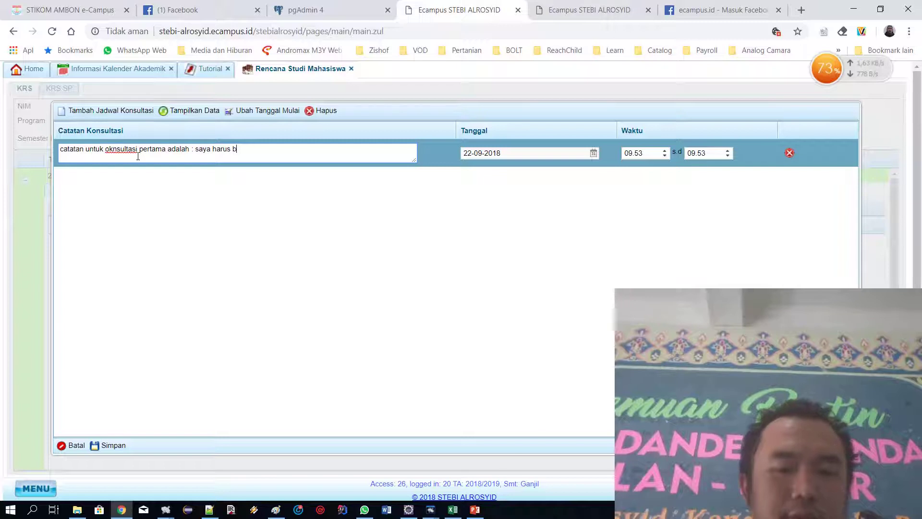
{"action": "type", "text": "elajar"}
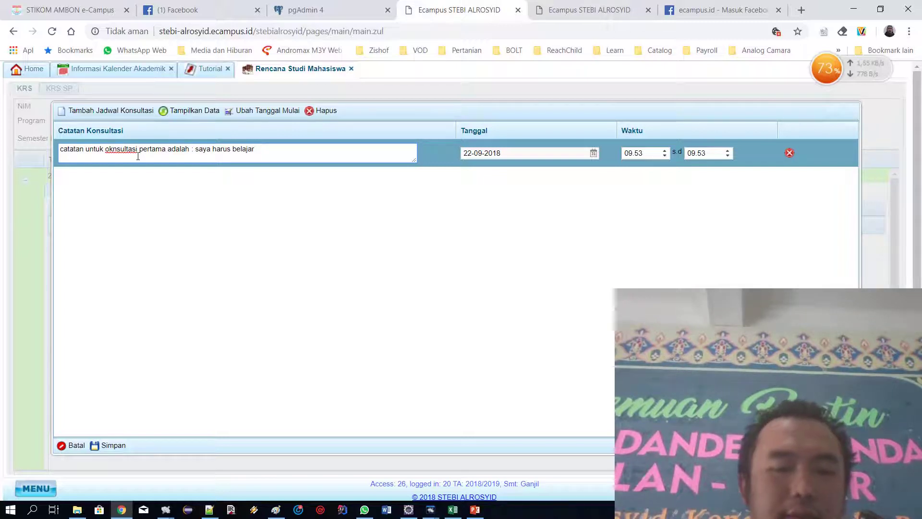
{"action": "type", "text": " sangat giat"}
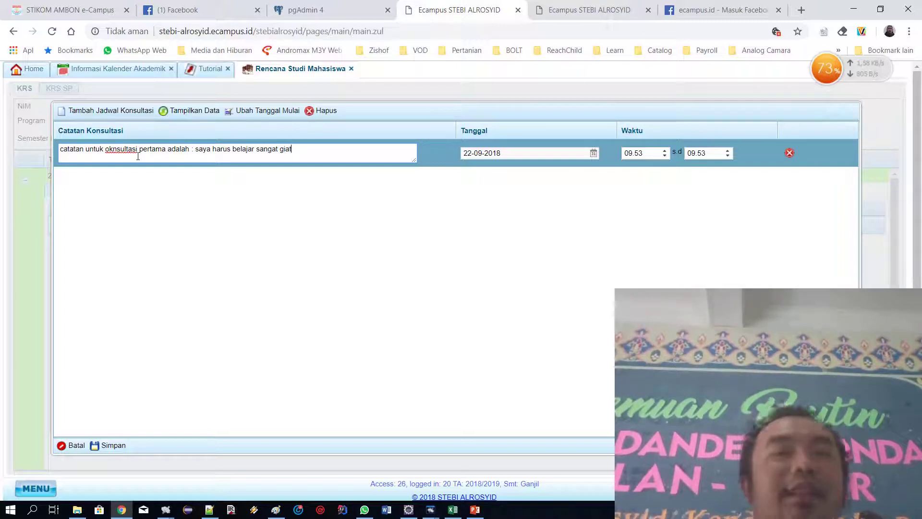
{"action": "left_click", "coordinate": [113, 446]}
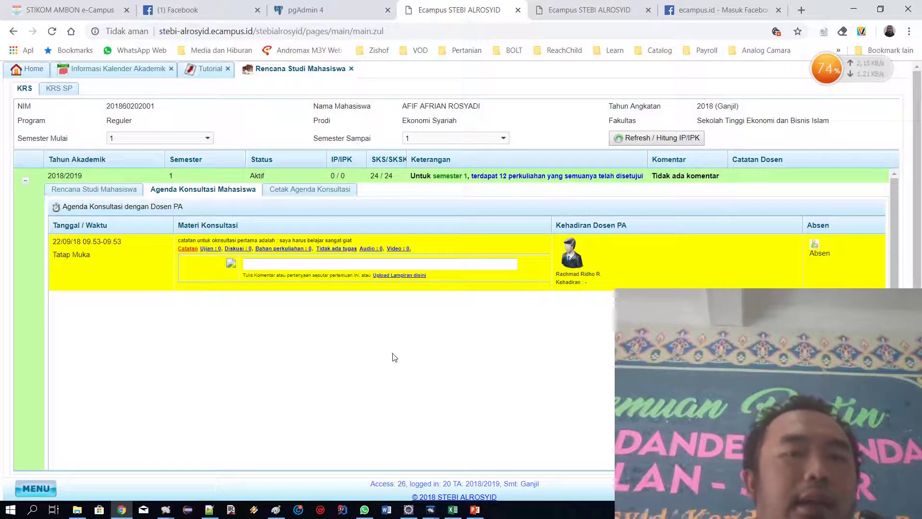
Collapse and re-expand the 2018/2019 semester, dismiss the schedule clash information, and show its Agenda Konsultasi Mahasiswa again
{"action": "left_click", "coordinate": [26, 183]}
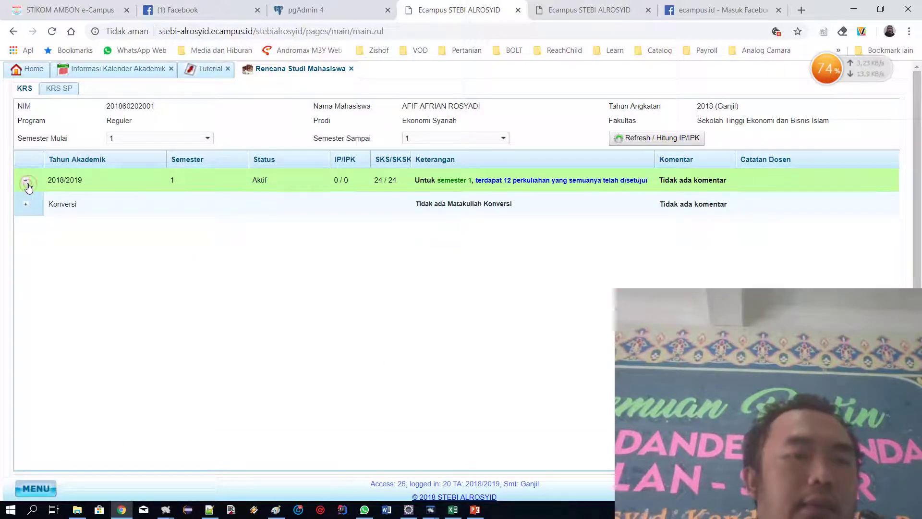
{"action": "left_click", "coordinate": [28, 185]}
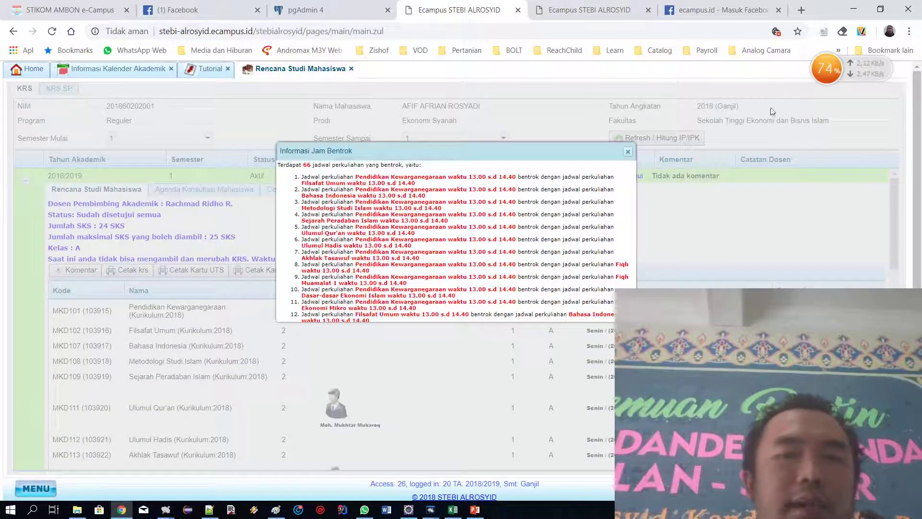
{"action": "left_click", "coordinate": [628, 151]}
{"action": "left_click", "coordinate": [221, 193]}
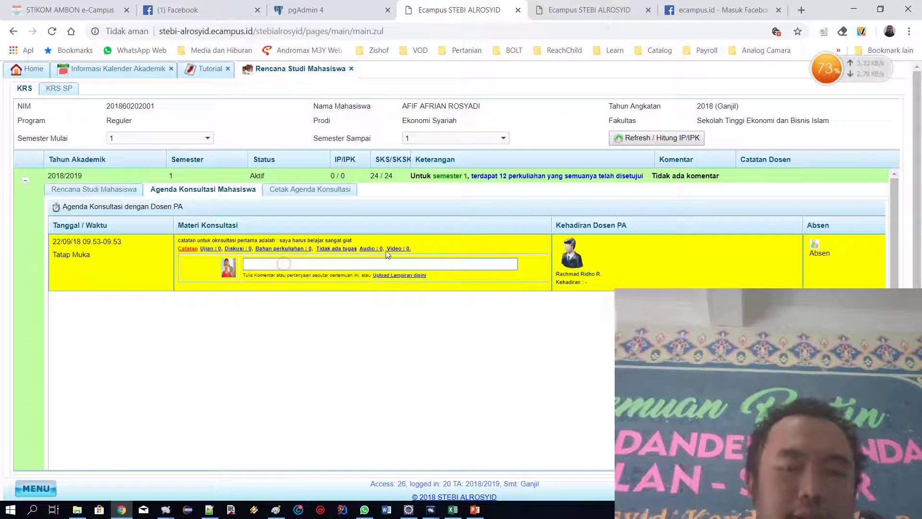
Post the comment "gimana ya caranya ?" on the 22/09/18 consultation and show the printable consultation agenda
{"action": "type", "text": "imana ya c"}
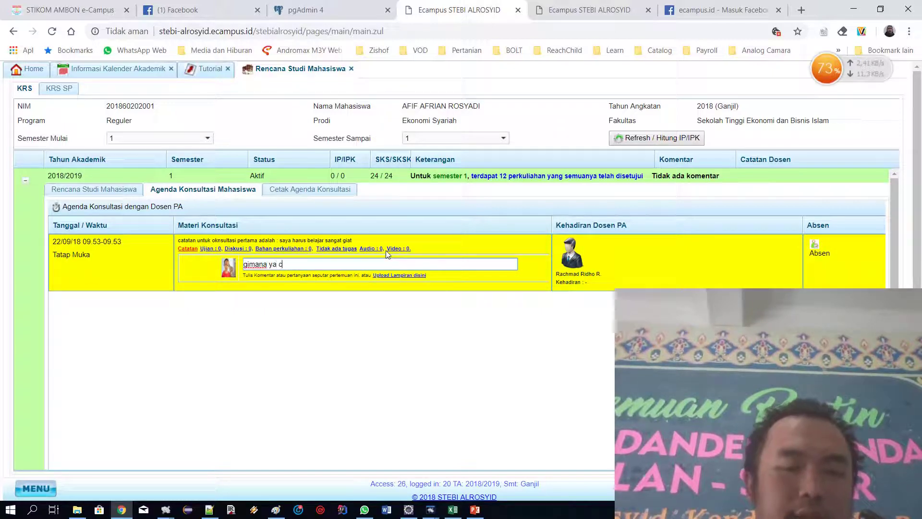
{"action": "type", "text": "aranya ?"}
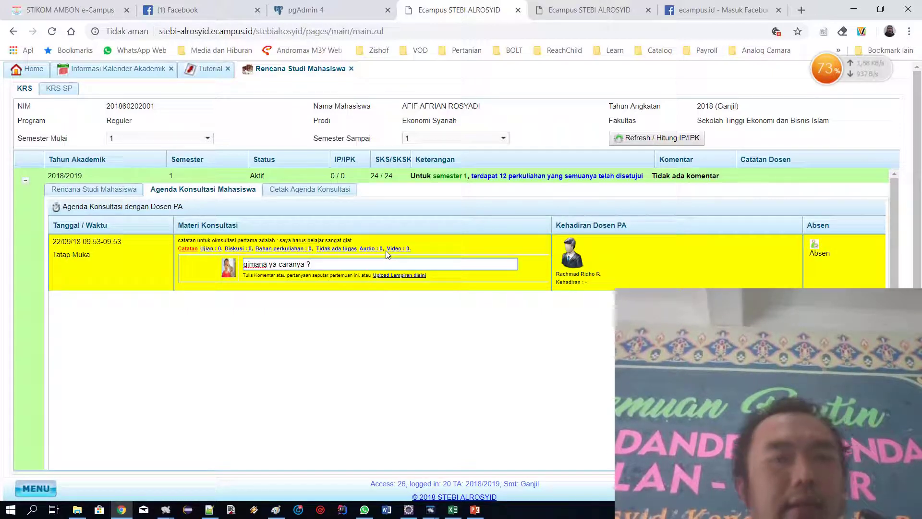
{"action": "key", "text": "Return"}
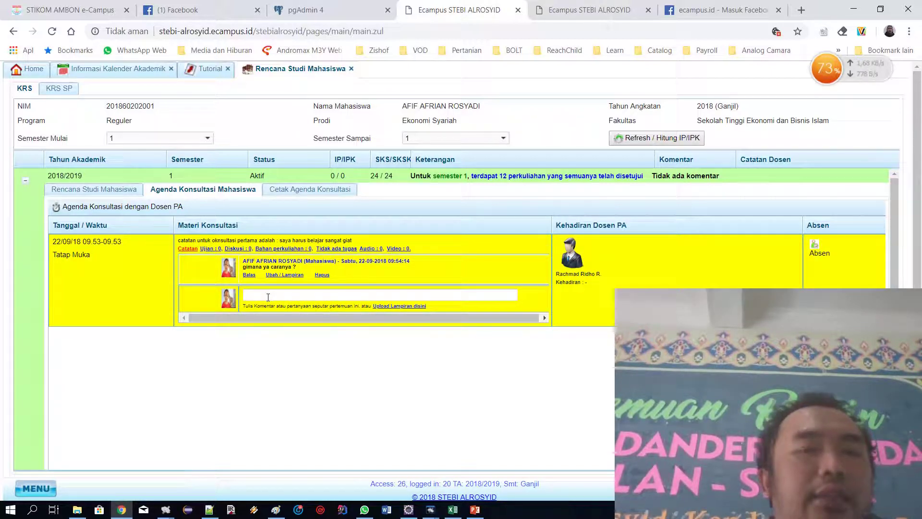
{"action": "left_click", "coordinate": [335, 192]}
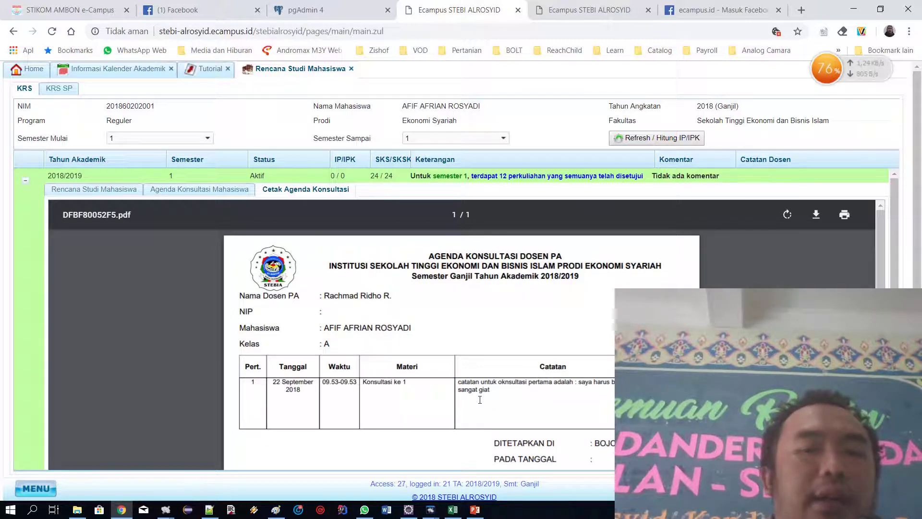
Switch to the PowerPoint presentation, go through the Dosen PA consultation and E-Learning slides from 42 to 47, and end the slide show
{"action": "left_click", "coordinate": [474, 510]}
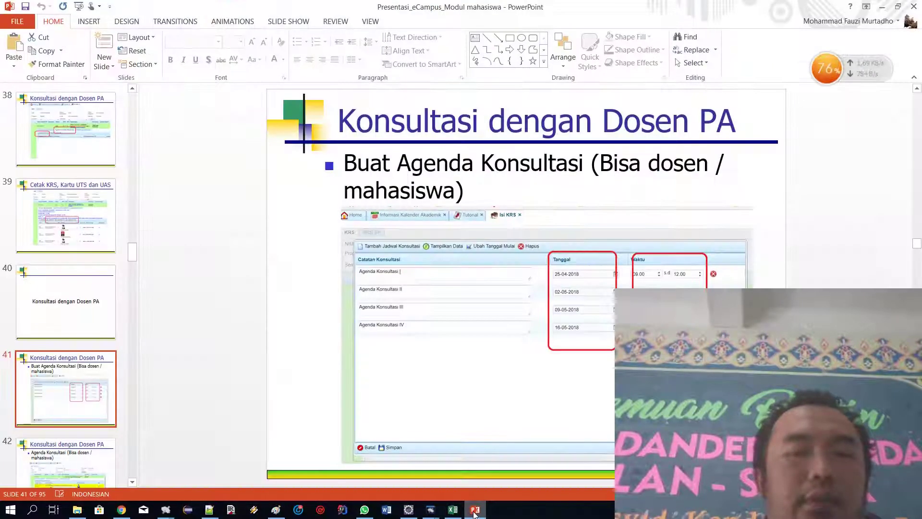
{"action": "left_click", "coordinate": [67, 456]}
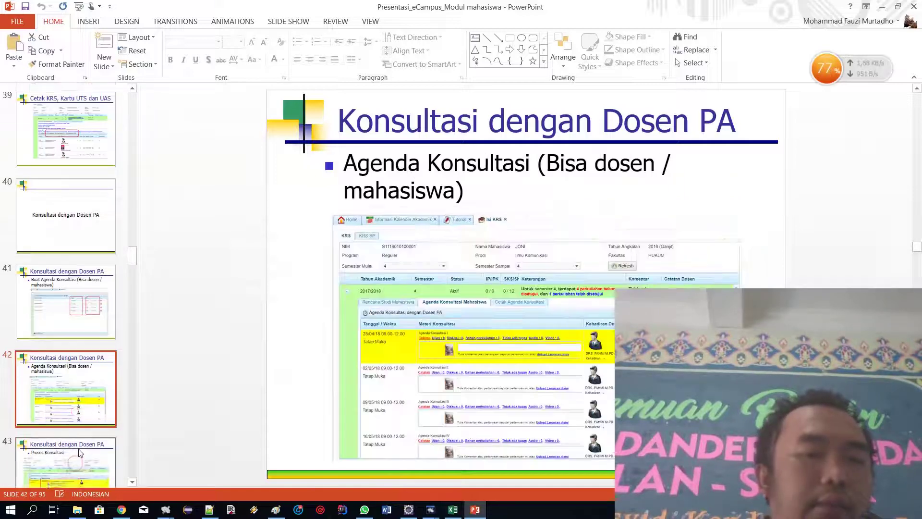
{"action": "left_click", "coordinate": [67, 389]}
{"action": "left_click", "coordinate": [70, 458]}
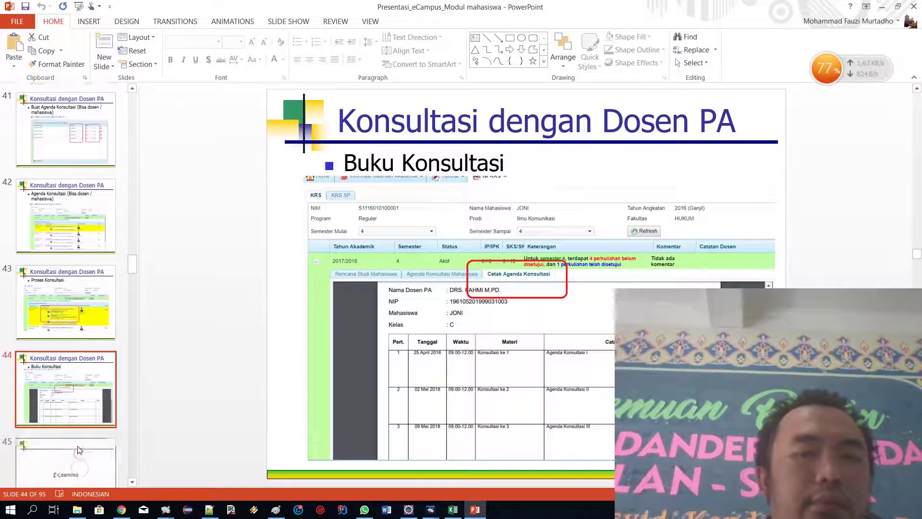
{"action": "left_click", "coordinate": [75, 435]}
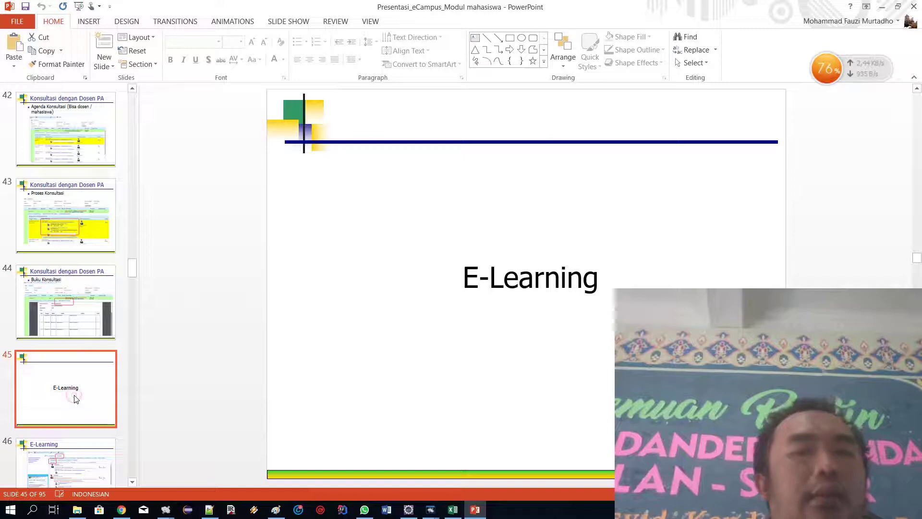
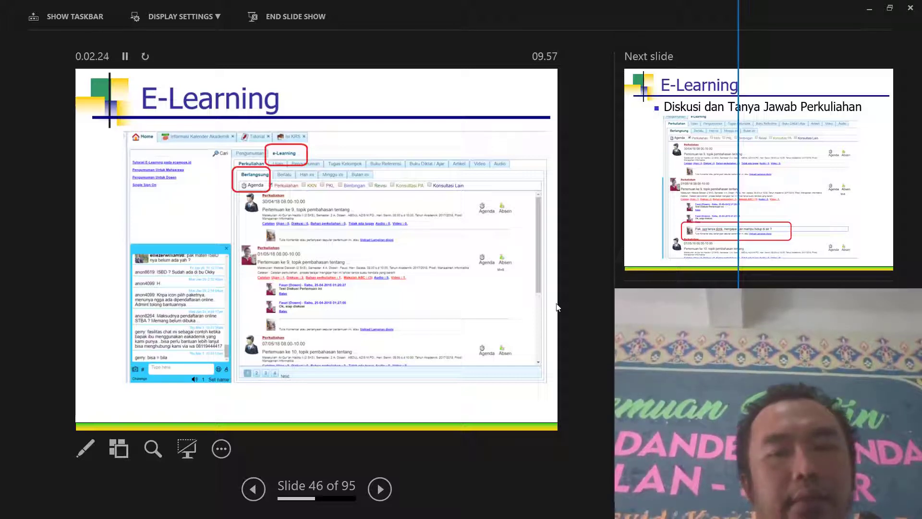
{"action": "left_click", "coordinate": [332, 284]}
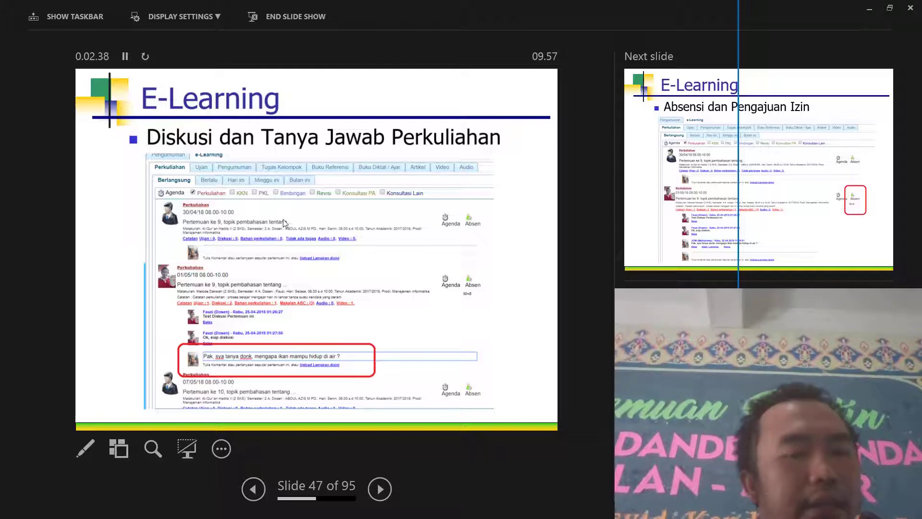
{"action": "key", "text": "Escape"}
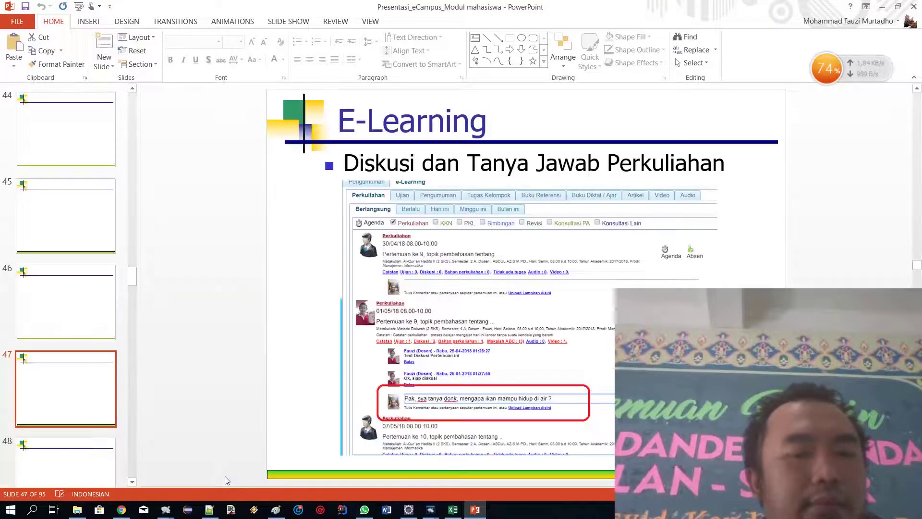
Return to the Ecampus student session, open e-Learning on the home page, and look through the ongoing Perkuliahan and consultation entries
{"action": "left_click", "coordinate": [120, 510]}
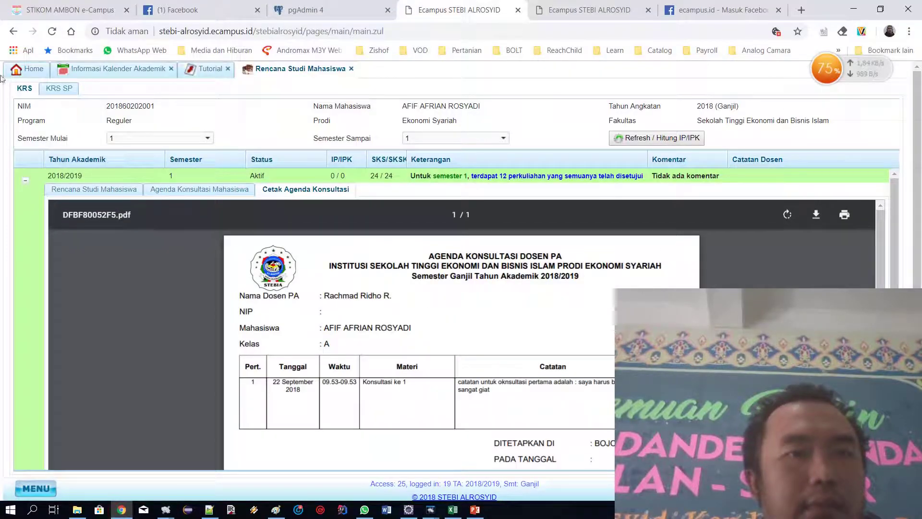
{"action": "left_click", "coordinate": [30, 73]}
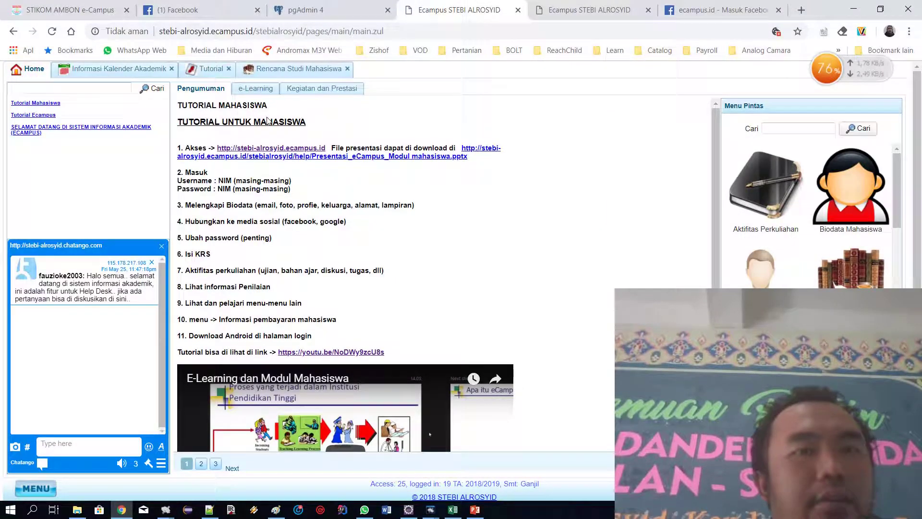
{"action": "left_click", "coordinate": [266, 93]}
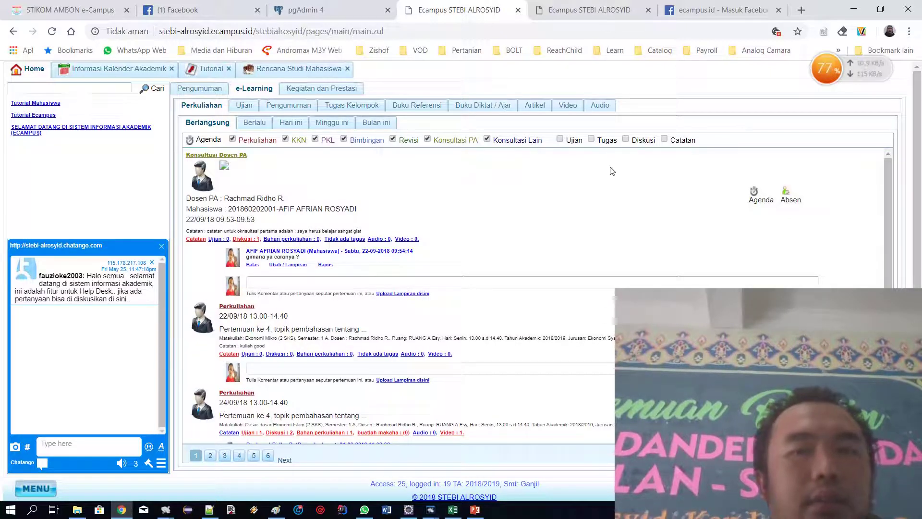
{"action": "left_click", "coordinate": [577, 143]}
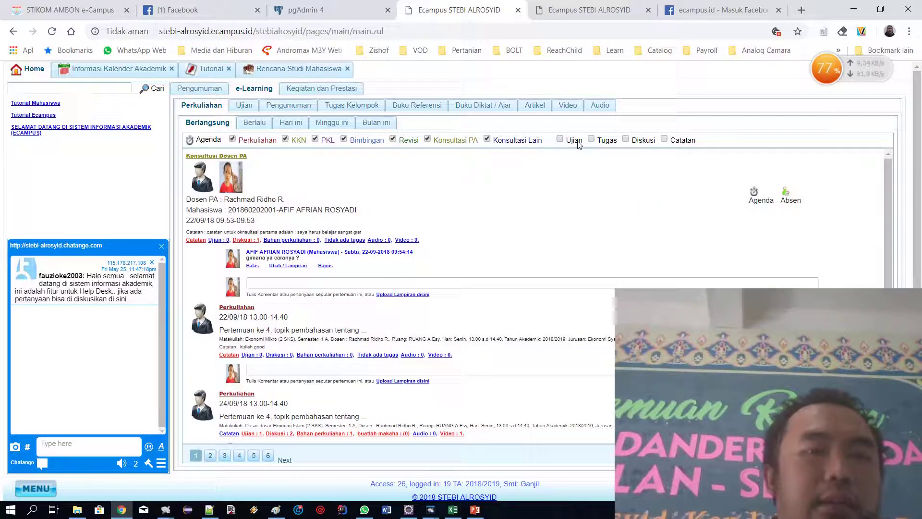
{"action": "scroll", "coordinate": [451, 254], "scroll_direction": "down", "scroll_amount": 6}
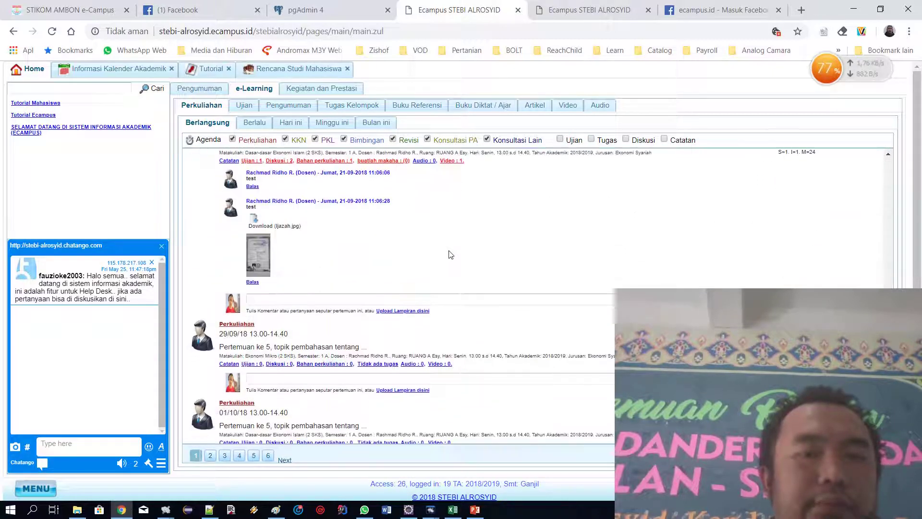
{"action": "scroll", "coordinate": [452, 254], "scroll_direction": "up", "scroll_amount": 6}
{"action": "scroll", "coordinate": [452, 254], "scroll_direction": "down", "scroll_amount": 3}
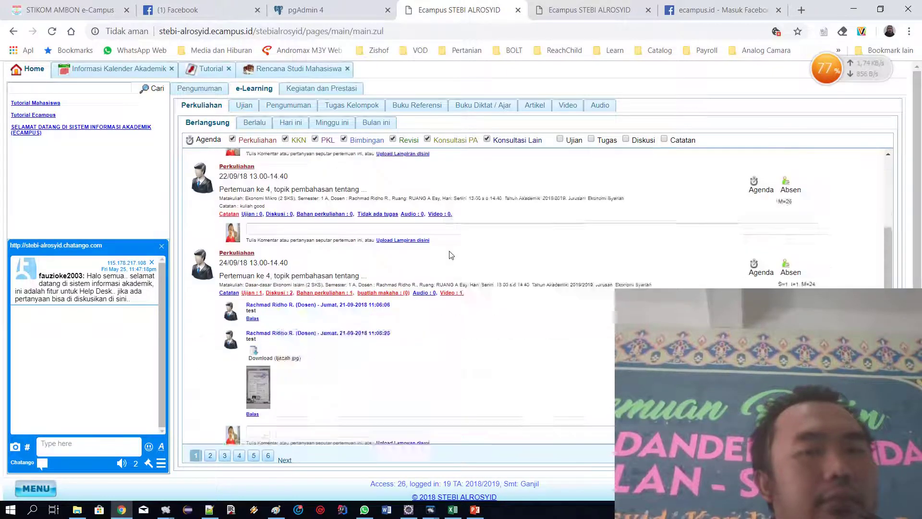
{"action": "scroll", "coordinate": [450, 254], "scroll_direction": "up", "scroll_amount": 1}
{"action": "scroll", "coordinate": [450, 254], "scroll_direction": "down", "scroll_amount": 1}
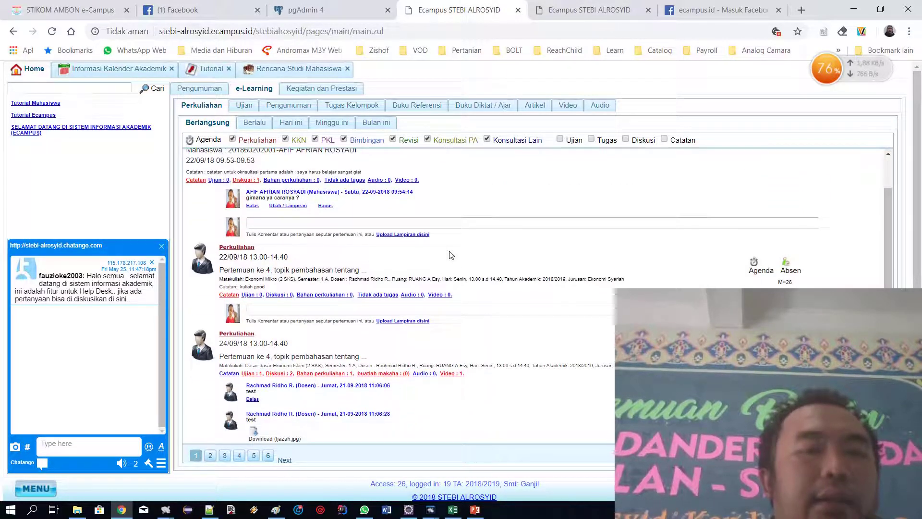
Post the comment "pak, gimana cara agar cepat pinter ?" on the 22/09/18 13.00-14.40 Perkuliahan, and switch the Ujian filter on and off again
{"action": "left_click", "coordinate": [278, 310]}
{"action": "type", "text": "pa"}
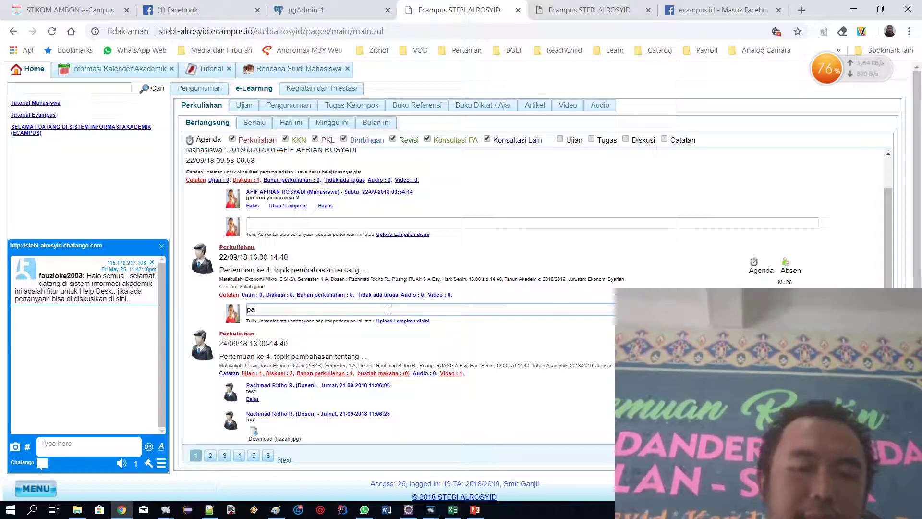
{"action": "type", "text": "k "}
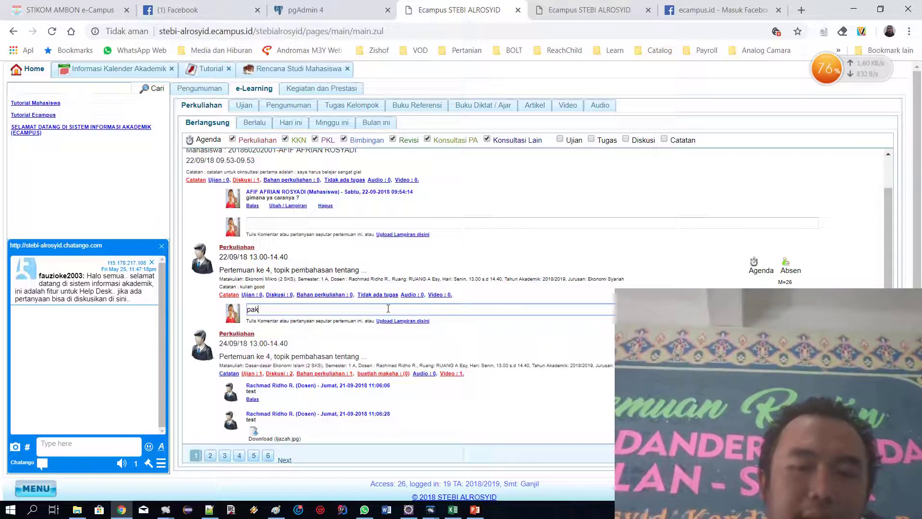
{"action": "type", "text": ", gimana cara"}
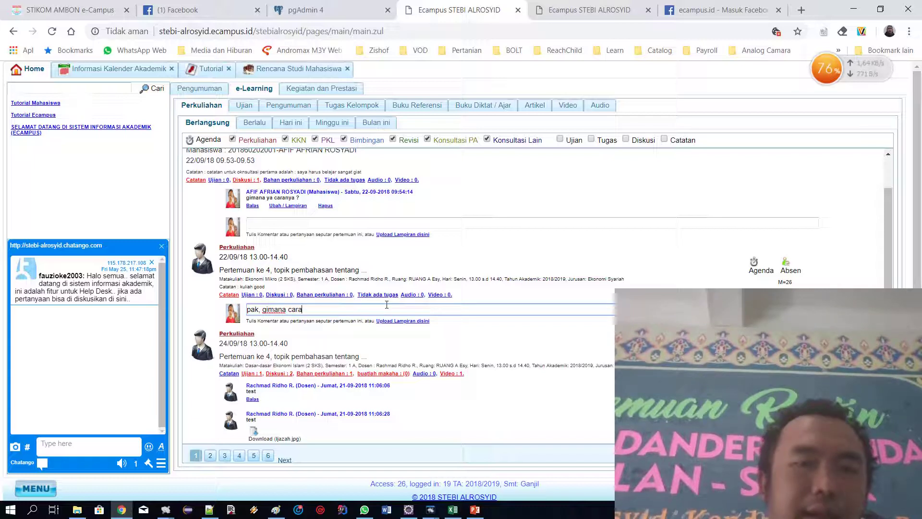
{"action": "type", "text": " agar "}
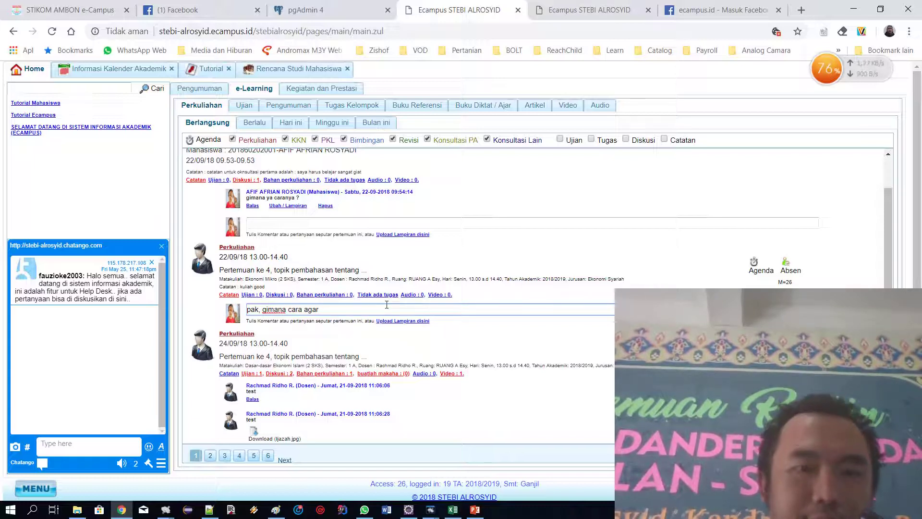
{"action": "type", "text": "cepat pinter ?"}
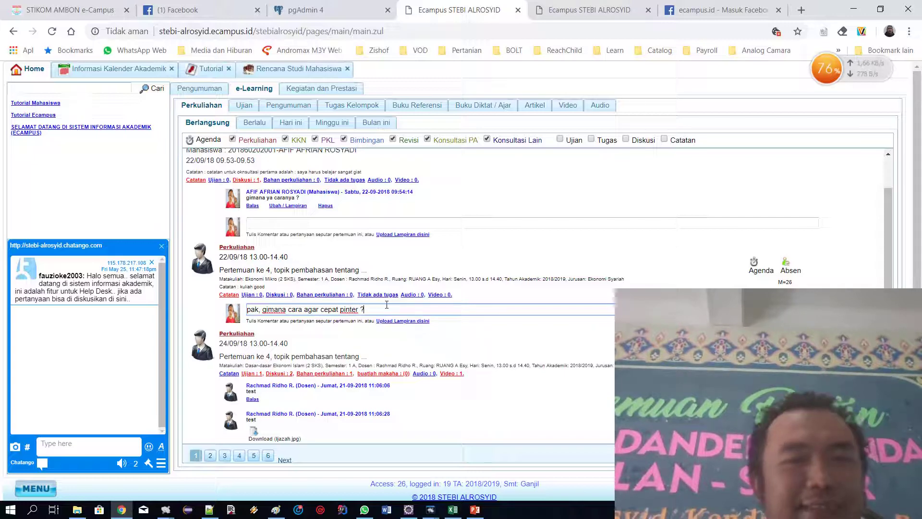
{"action": "key", "text": "Return"}
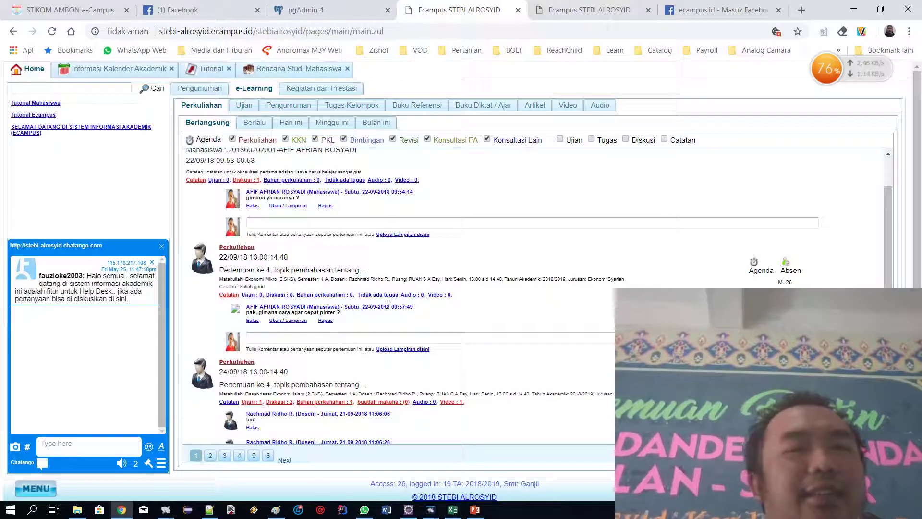
{"action": "left_click", "coordinate": [575, 147]}
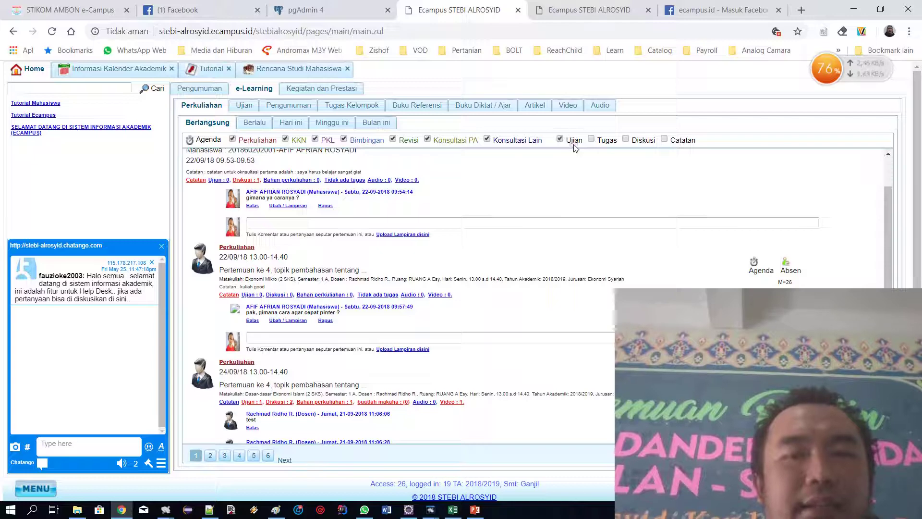
{"action": "left_click", "coordinate": [573, 146]}
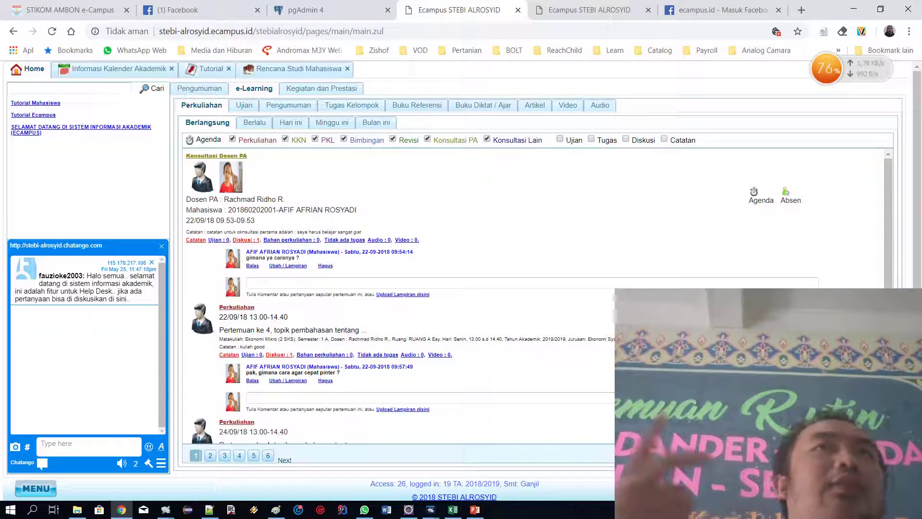
Switch to the PowerPoint presentation, show slide 48 about Absensi dan Pengajuan Izin, and return to the Ecampus student session
{"action": "left_click", "coordinate": [474, 511]}
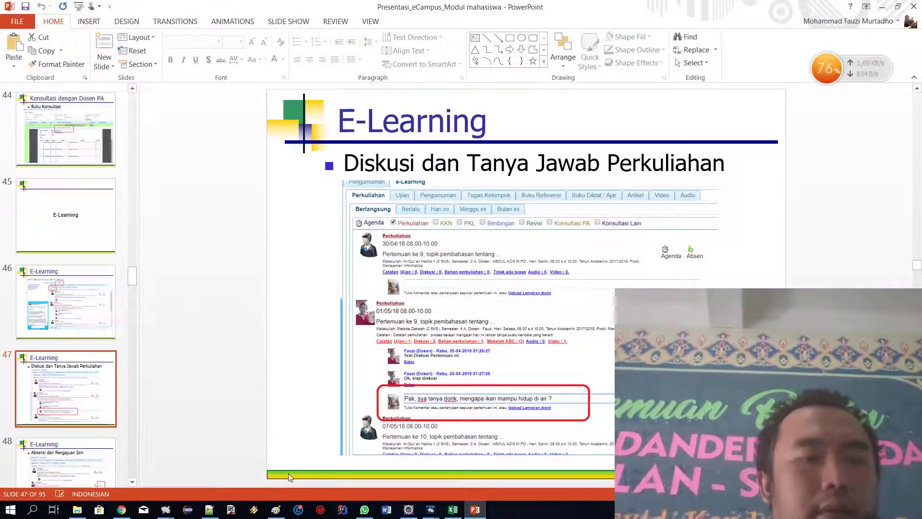
{"action": "left_click", "coordinate": [57, 466]}
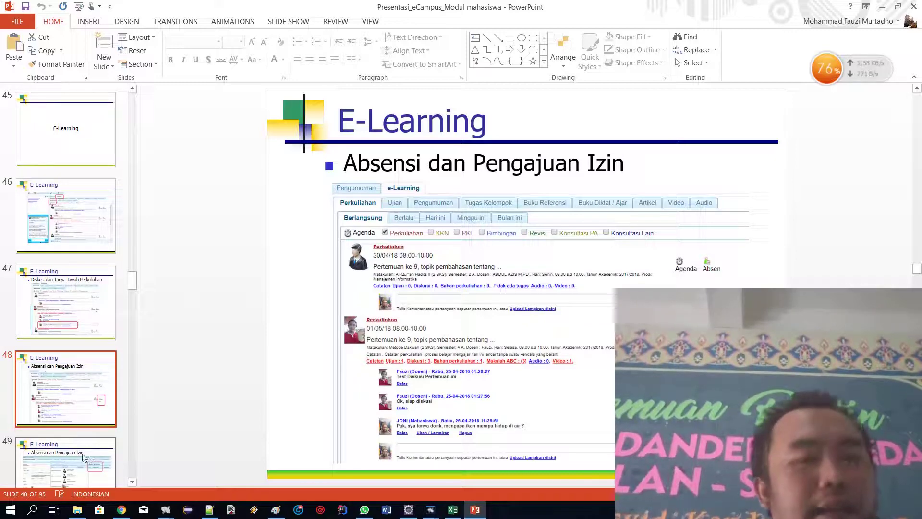
{"action": "left_click", "coordinate": [122, 510]}
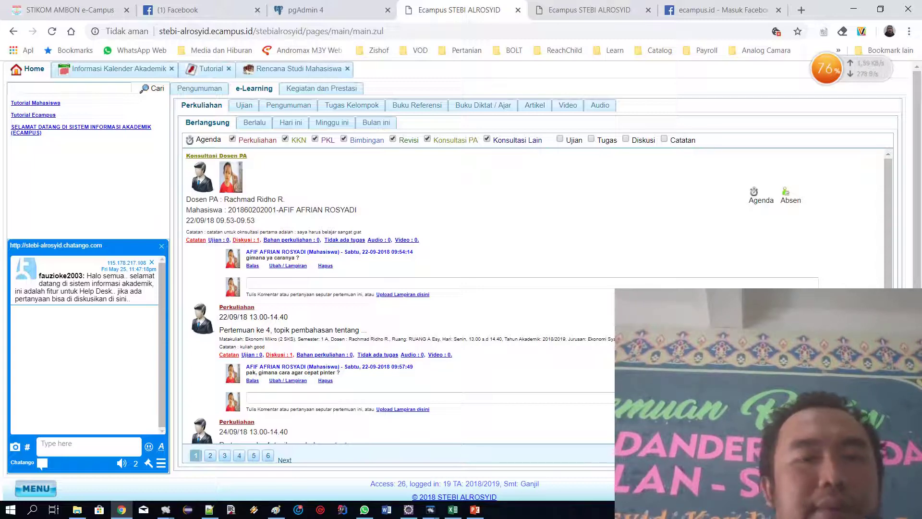
Open the details of the 22/09/18 Perkuliahan meeting, examine the student attendance list and a student's enlarged photo, and close the details
{"action": "left_click", "coordinate": [293, 330]}
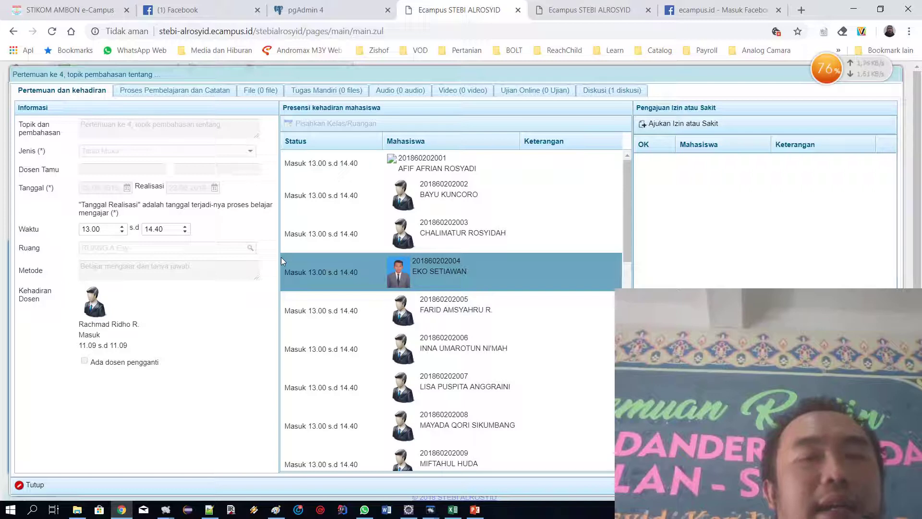
{"action": "left_click", "coordinate": [394, 277]}
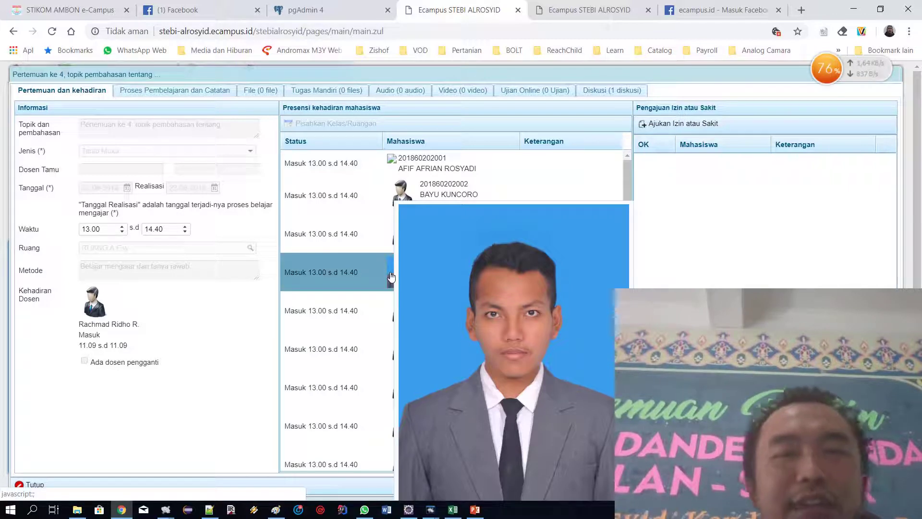
{"action": "left_click", "coordinate": [360, 272]}
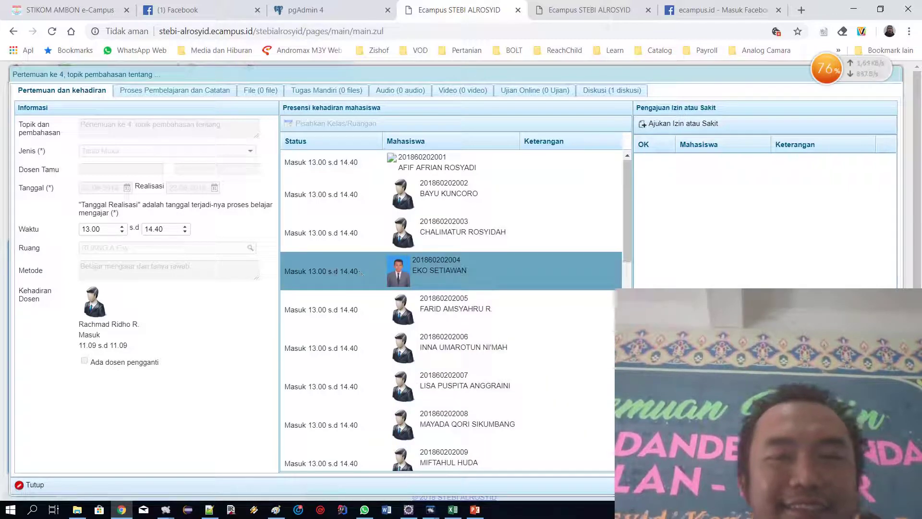
{"action": "scroll", "coordinate": [355, 273], "scroll_direction": "down", "scroll_amount": 5}
{"action": "scroll", "coordinate": [350, 278], "scroll_direction": "up", "scroll_amount": 5}
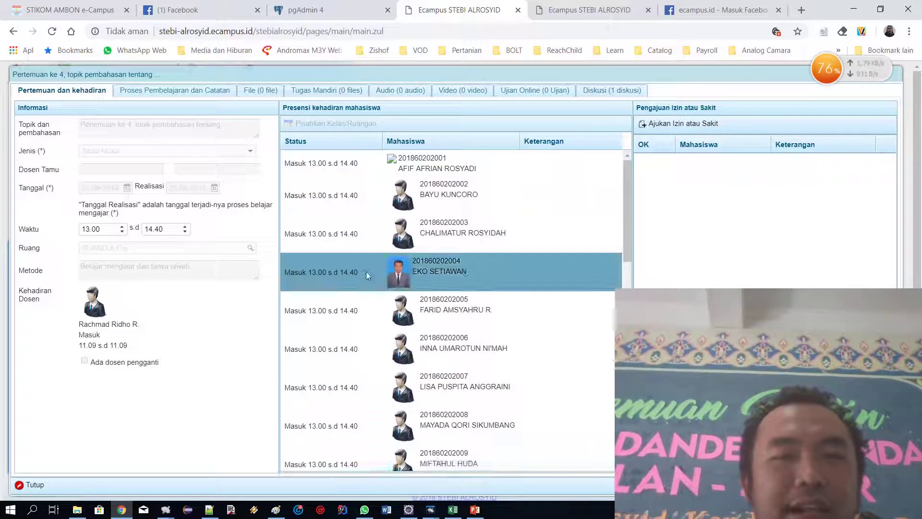
{"action": "left_click", "coordinate": [391, 274]}
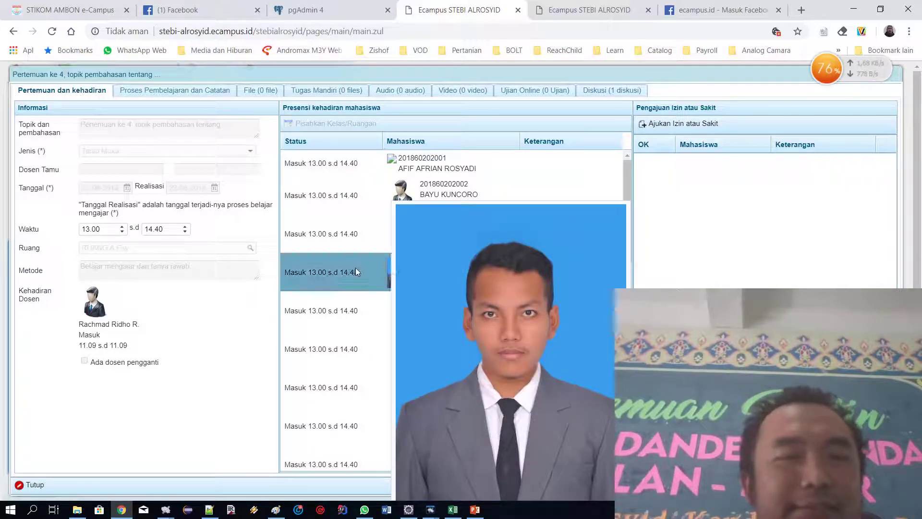
{"action": "mouse_move", "coordinate": [399, 277]}
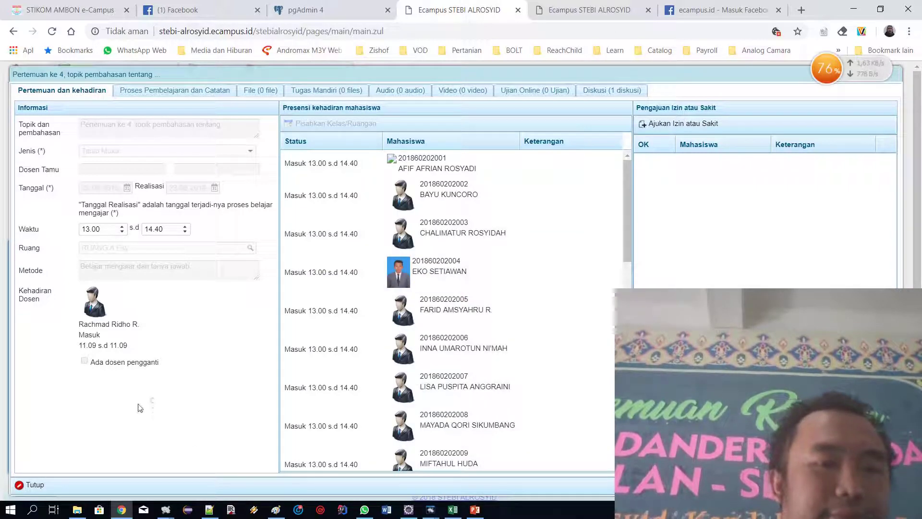
{"action": "left_click", "coordinate": [33, 485]}
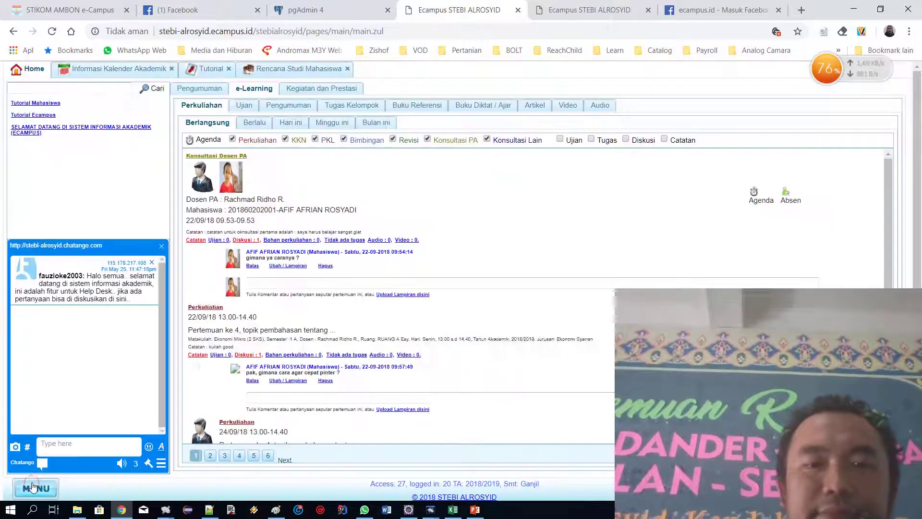
Switch back to the PowerPoint presentation at the Absensi dan Pengajuan Izin slide
{"action": "left_click", "coordinate": [480, 511]}
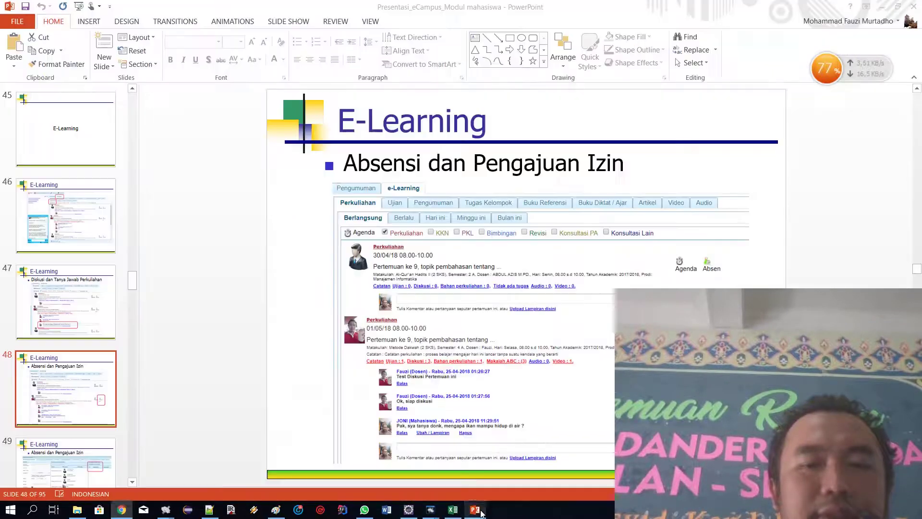